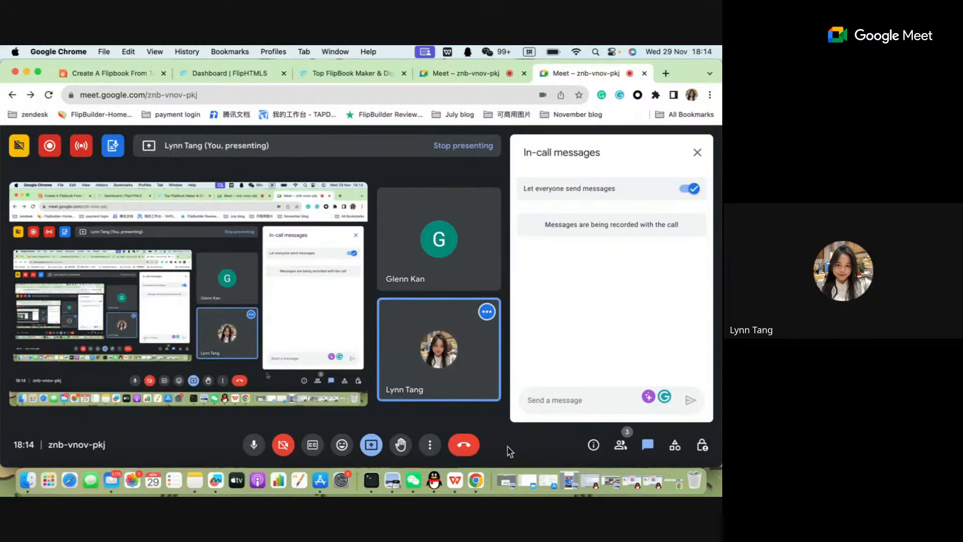
Switch to the WPS Office presentation and advance to the slide about three methods to create flipbooks.
left_click(462, 482)
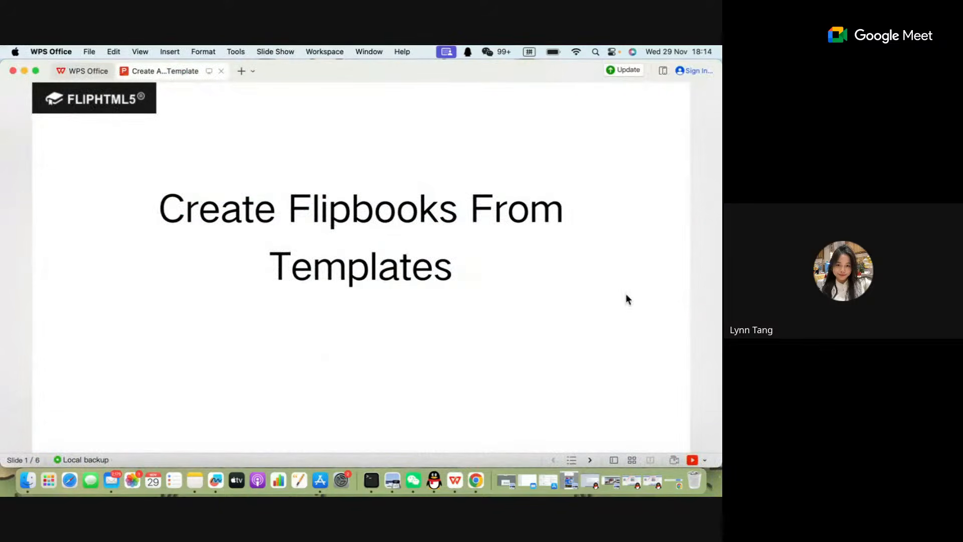
left_click(679, 263)
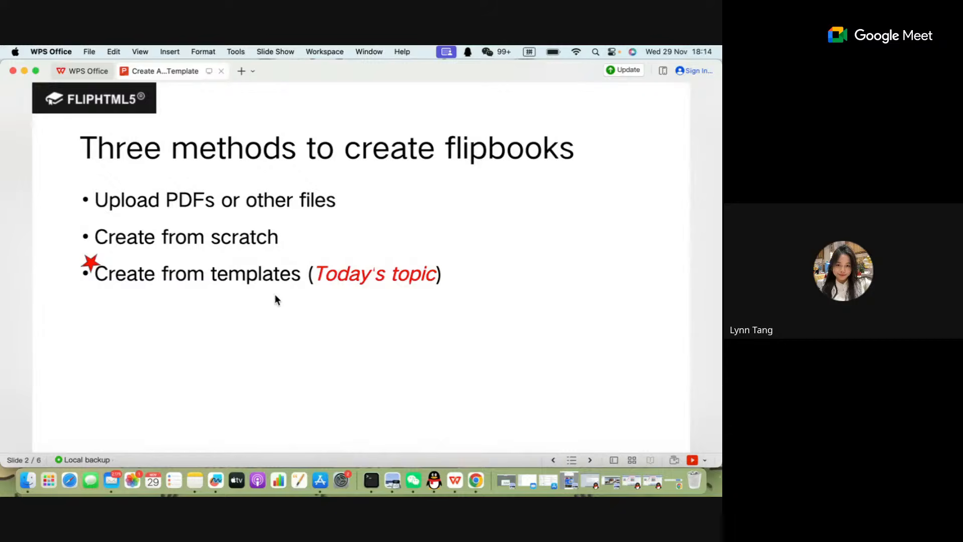
Switch to Google Chrome and open the fliphtml5.com website in a new tab.
left_click(470, 483)
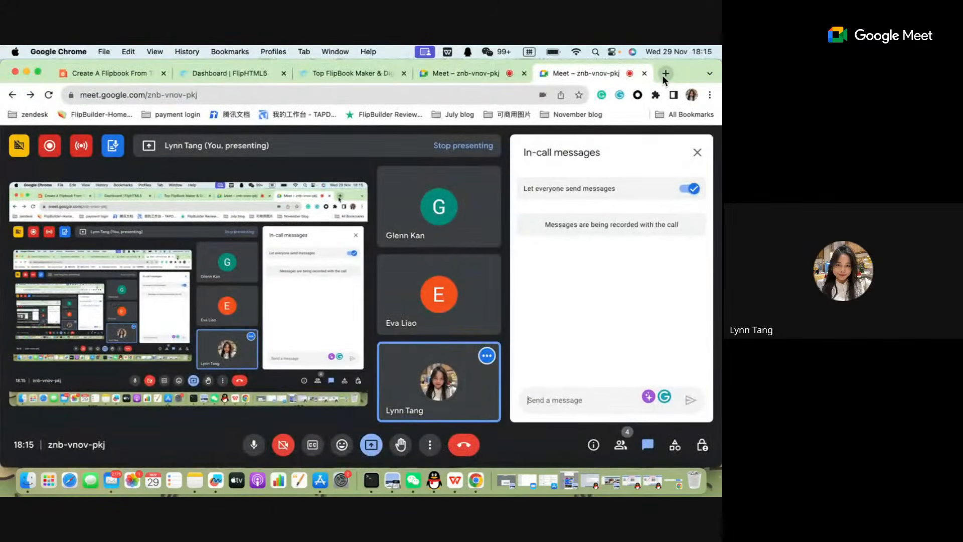
left_click(664, 74)
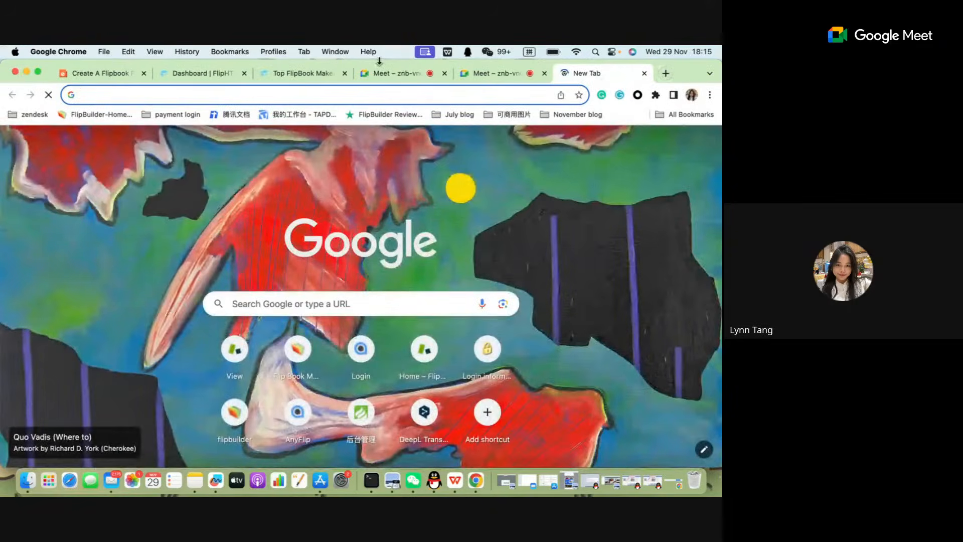
type("flip")
key("shift")
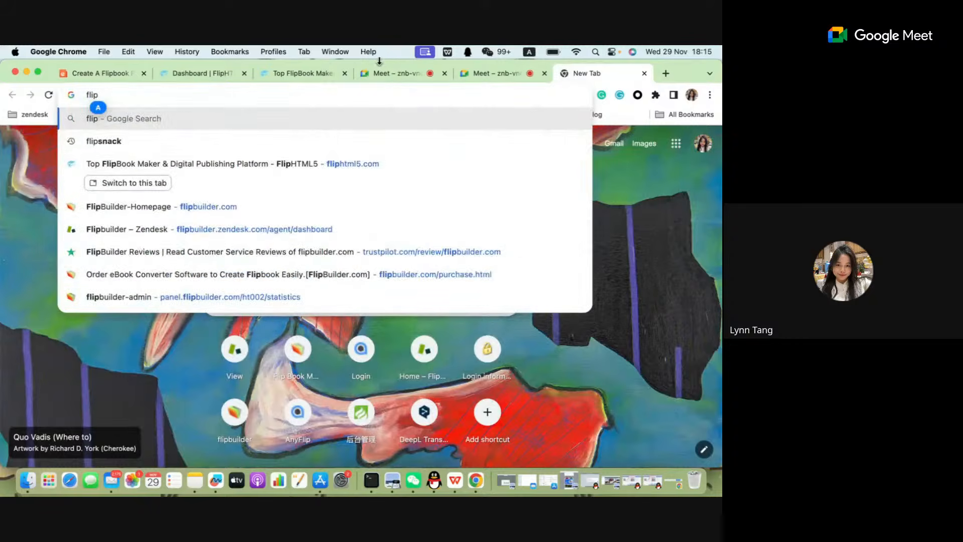
type("html5")
key("Return")
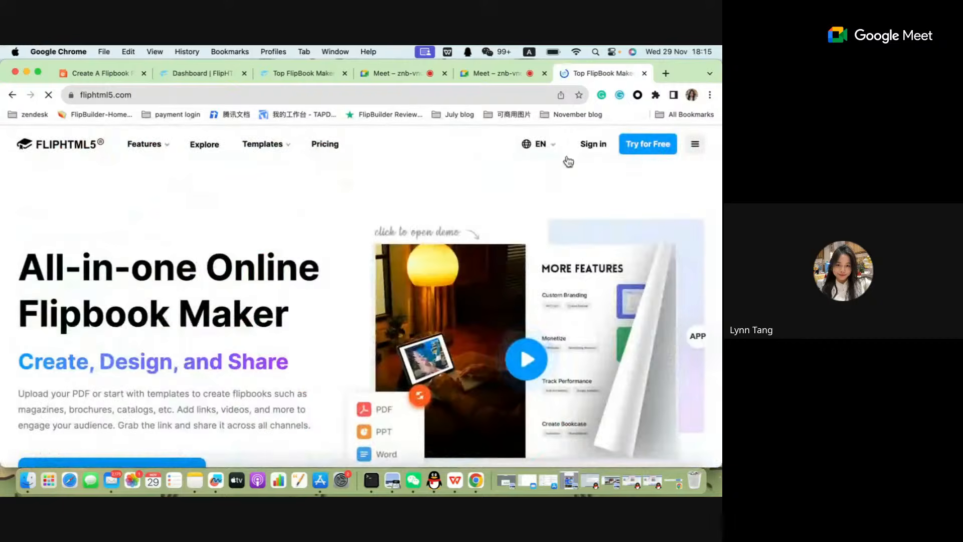
Sign in to FlipHTML5 with the saved account e-mail and password.
left_click(595, 150)
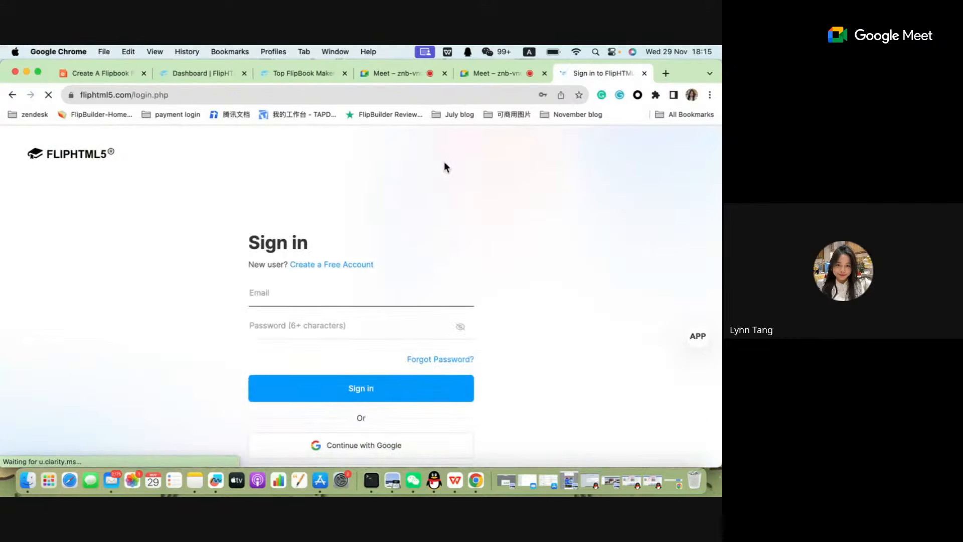
left_click(319, 291)
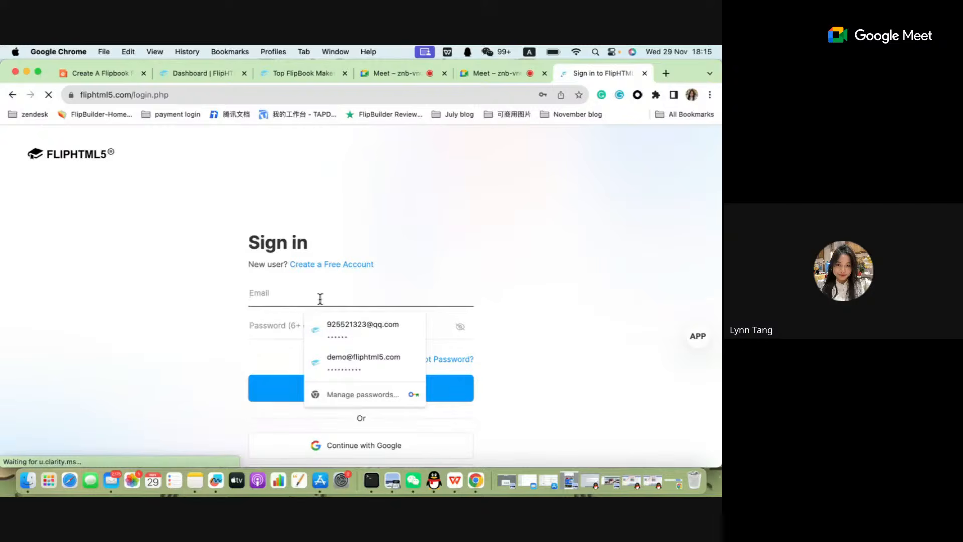
left_click(360, 324)
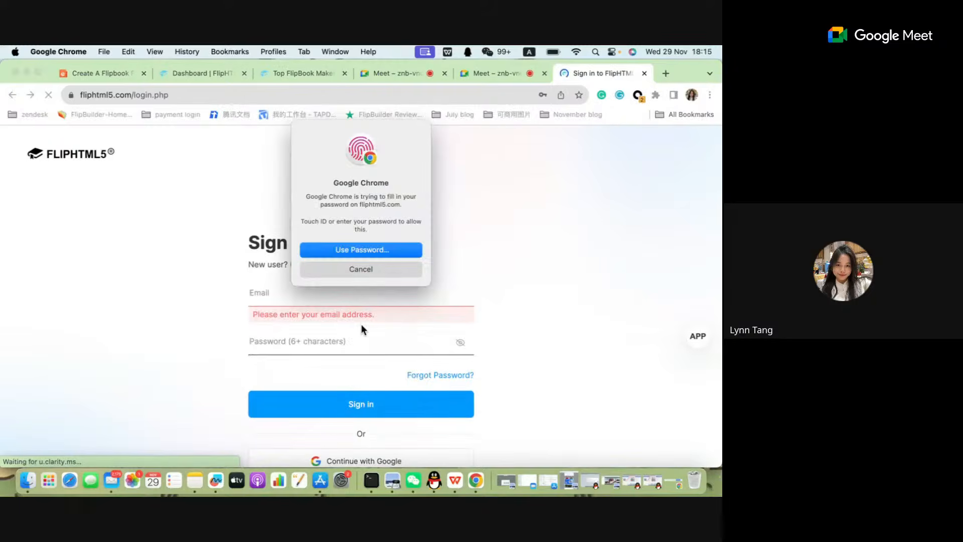
left_click(360, 389)
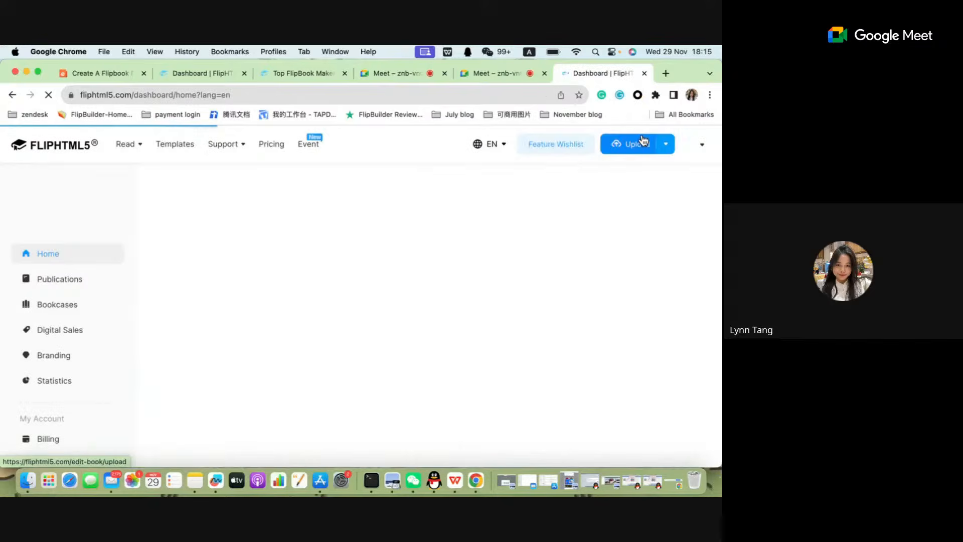
Return to the FlipHTML5 home page from the dashboard and open the page with all templates.
left_click(49, 151)
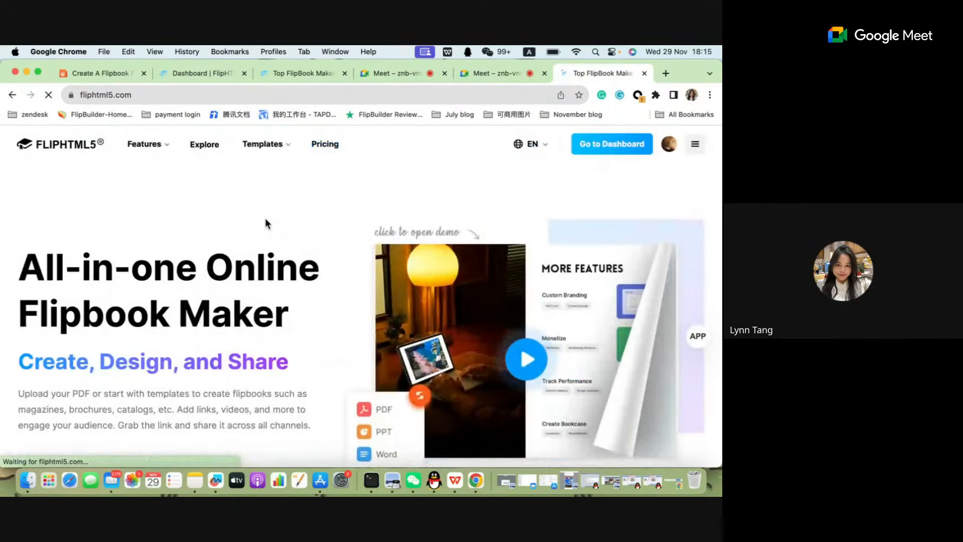
mouse_move(265, 149)
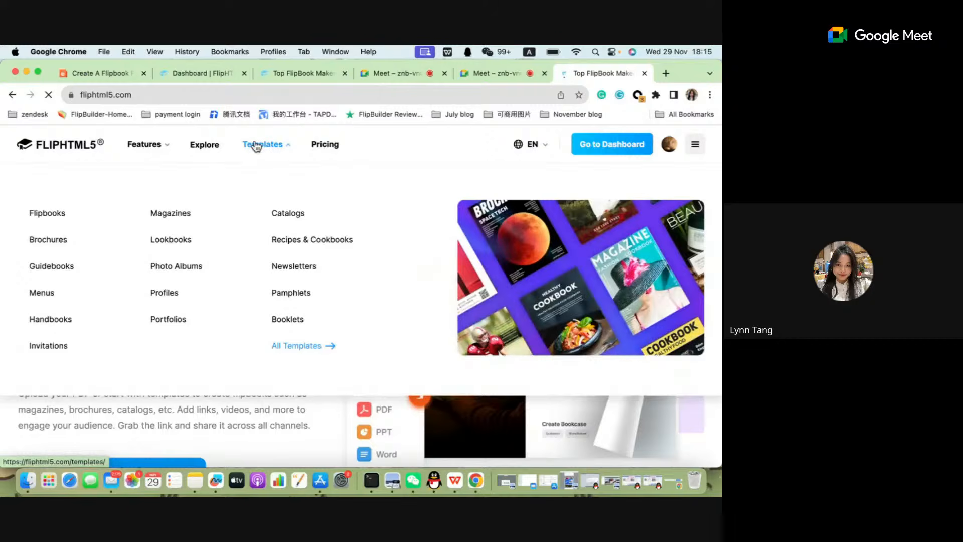
left_click(257, 146)
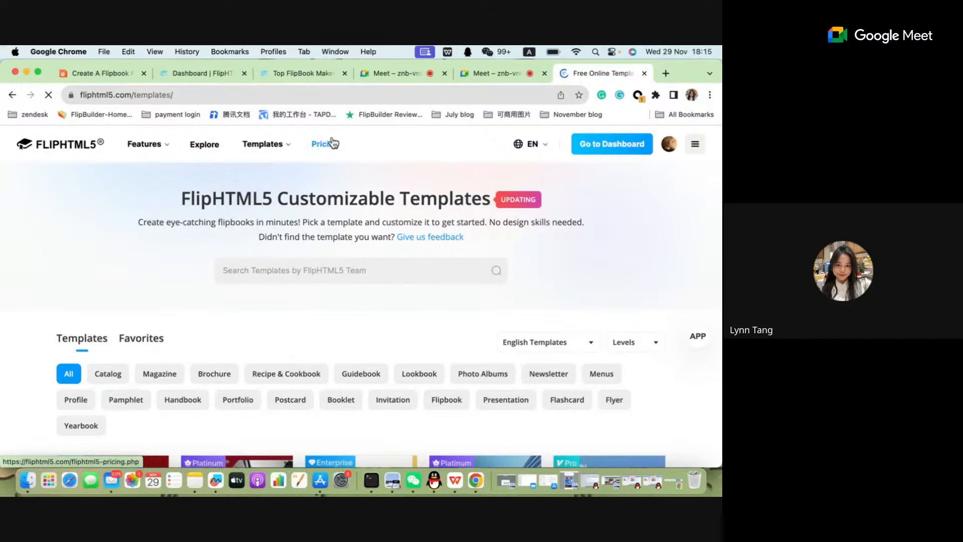
Look through the template categories and the first rows of the customizable template gallery.
scroll(286, 217, "down", 2)
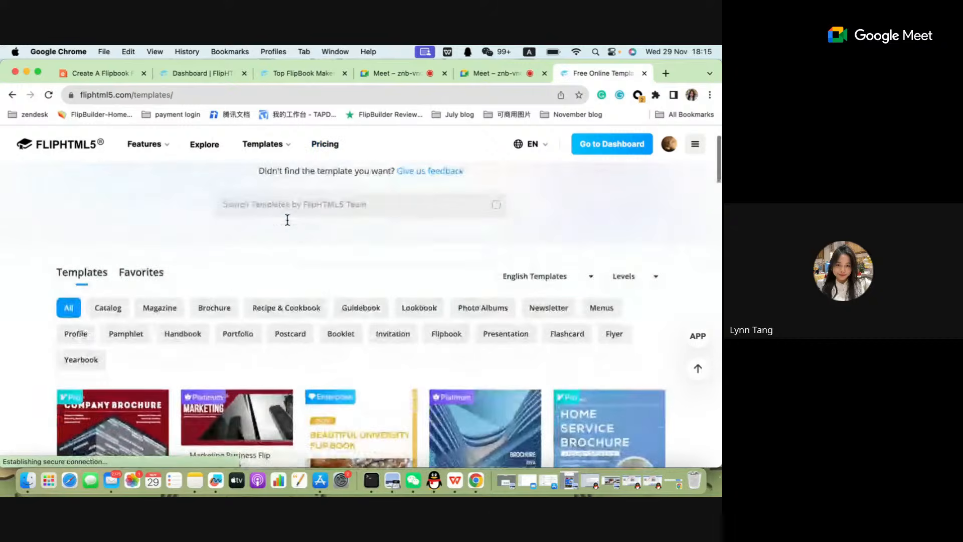
scroll(288, 219, "up", 2)
scroll(292, 256, "down", 3)
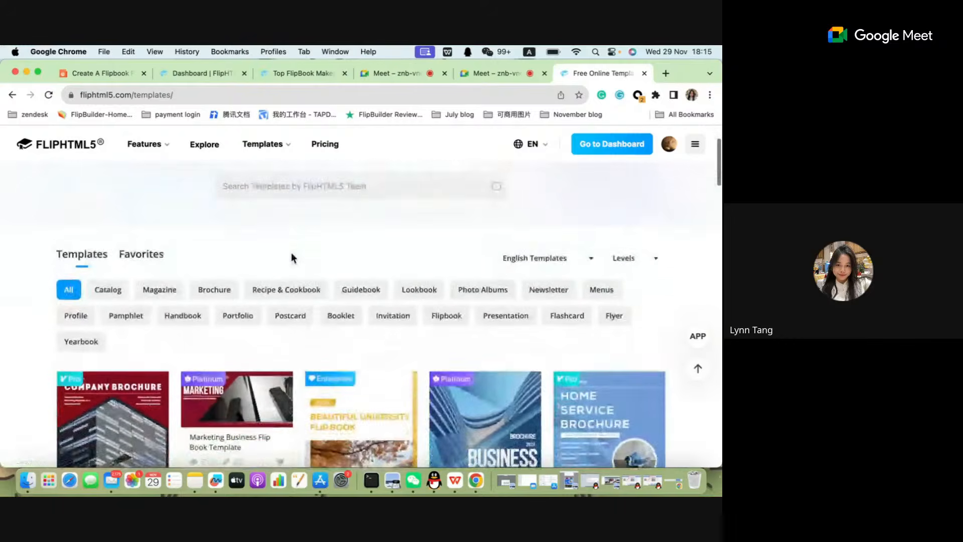
scroll(304, 332, "down", 3)
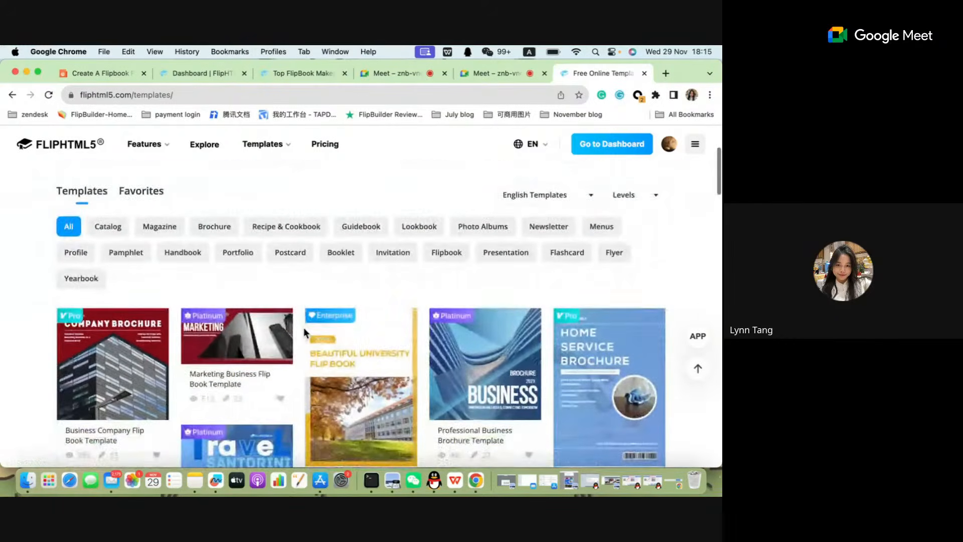
scroll(308, 321, "down", 3)
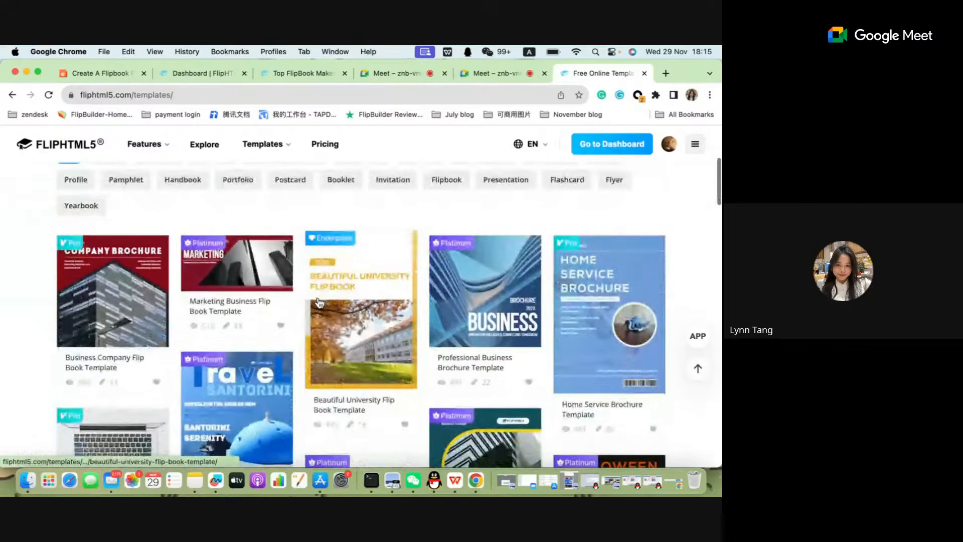
scroll(319, 302, "up", 6)
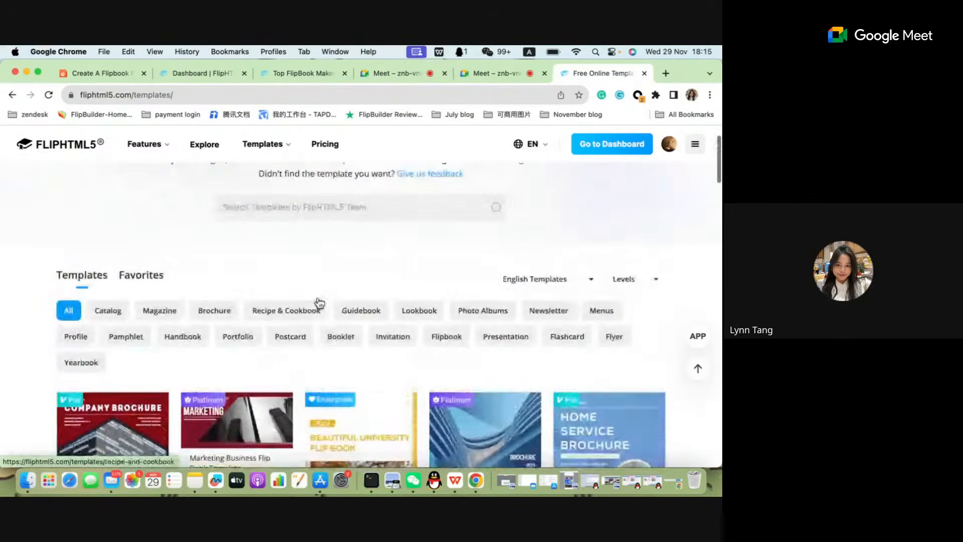
scroll(319, 303, "up", 3)
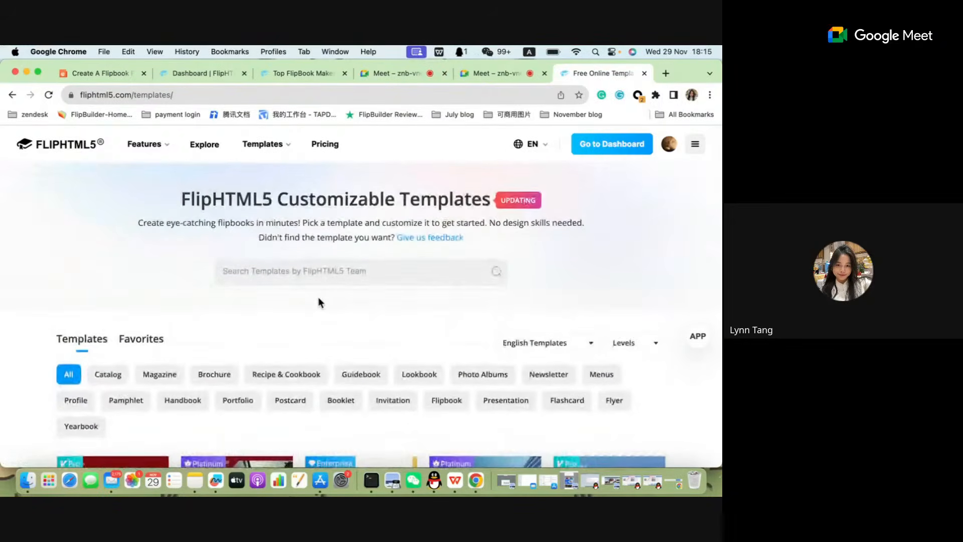
scroll(319, 300, "down", 4)
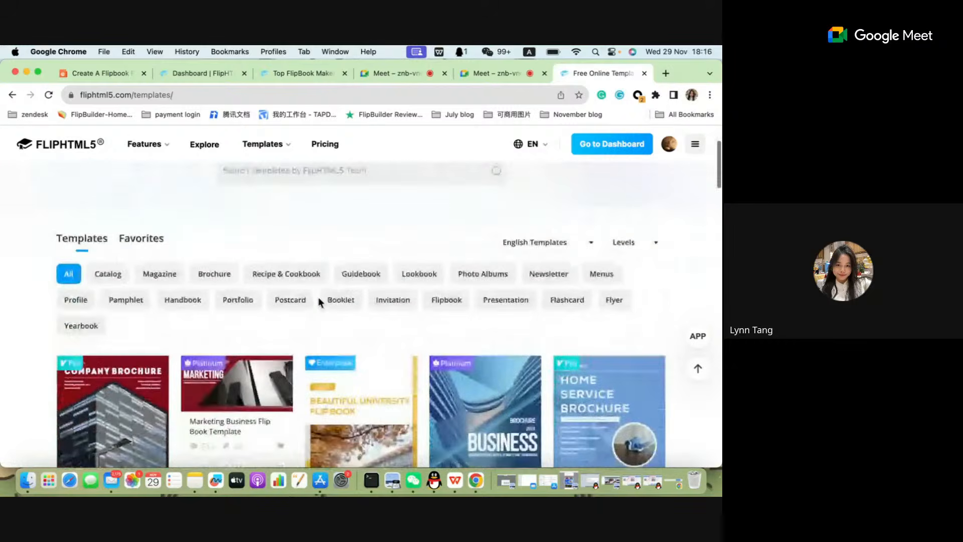
scroll(318, 300, "down", 2)
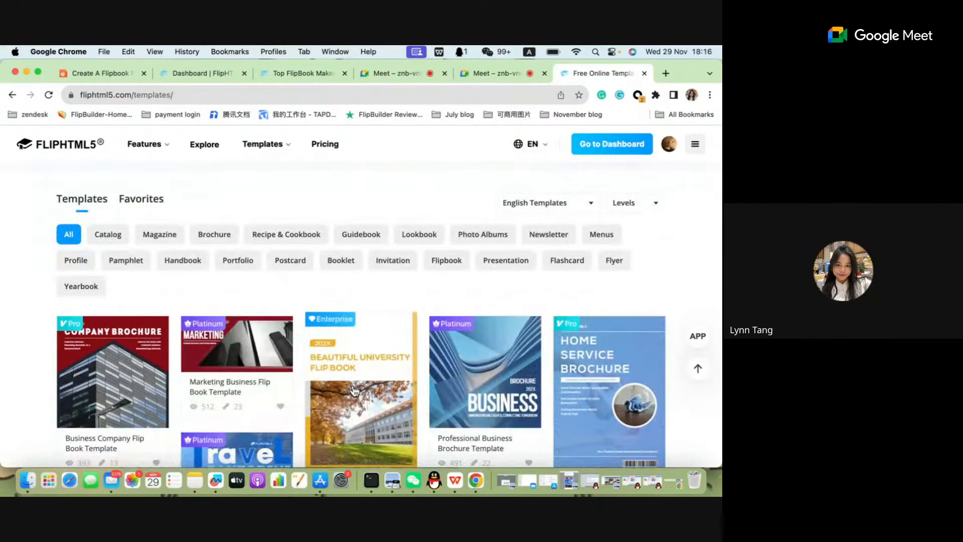
scroll(354, 390, "down", 2)
scroll(354, 390, "up", 6)
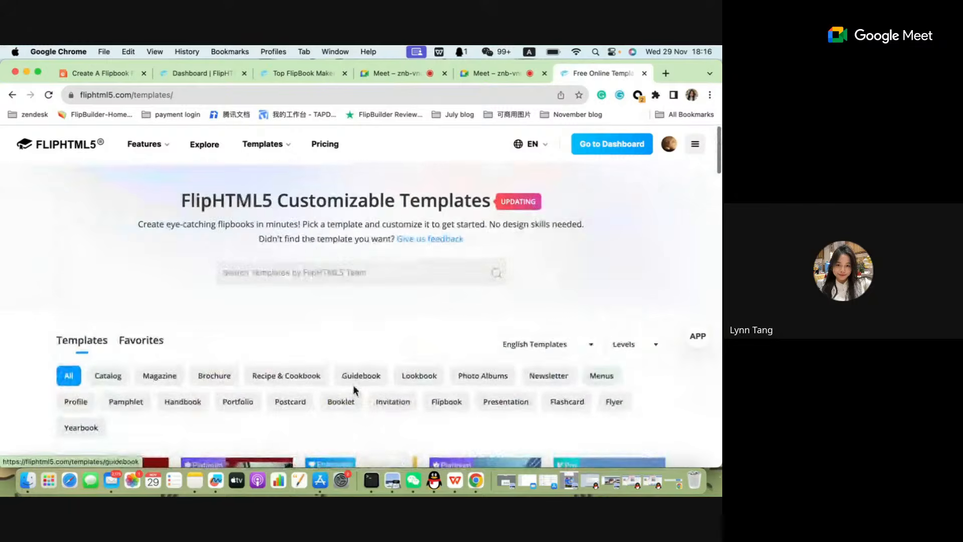
scroll(384, 354, "down", 5)
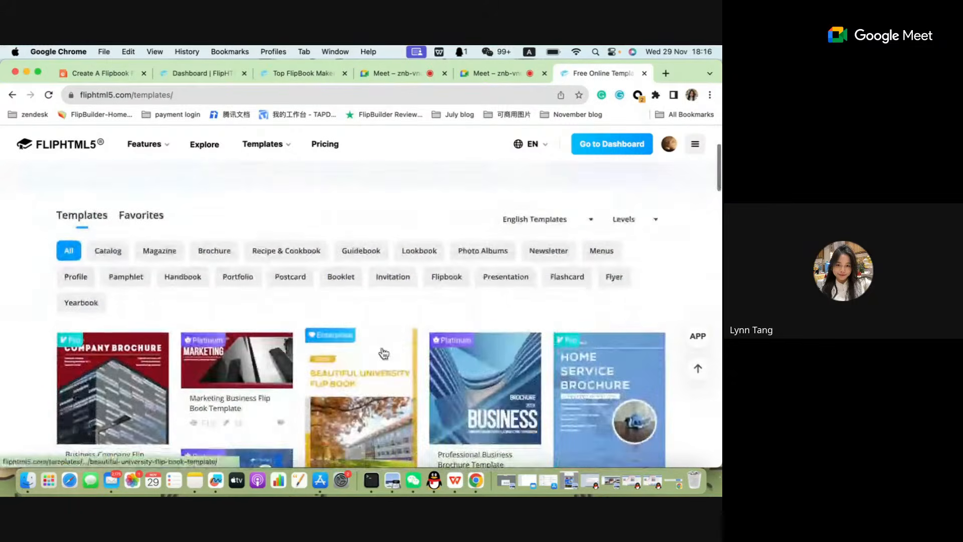
scroll(383, 354, "down", 2)
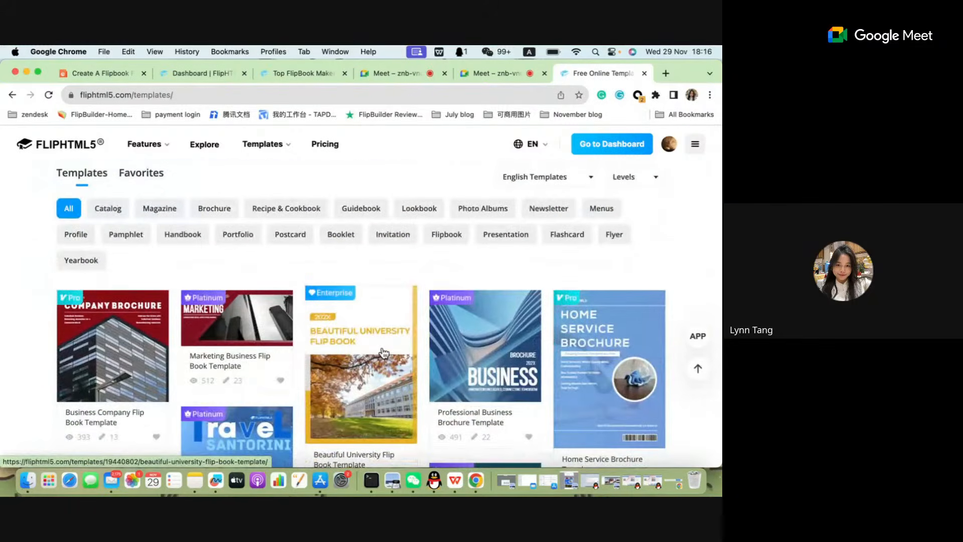
scroll(384, 353, "down", 6)
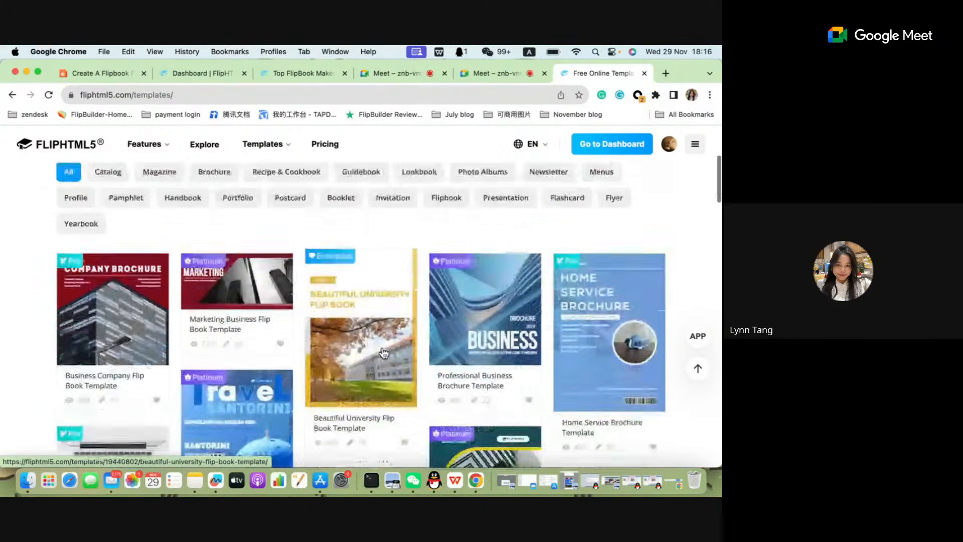
scroll(384, 352, "up", 4)
scroll(384, 353, "up", 9)
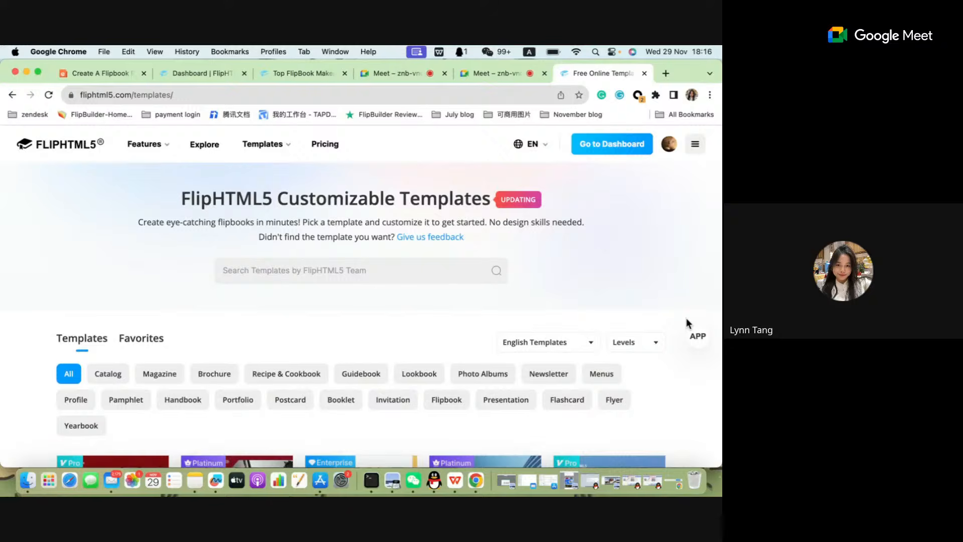
Examine the plan badges on the gallery's templates and the options of the Levels filter.
scroll(585, 387, "down", 10)
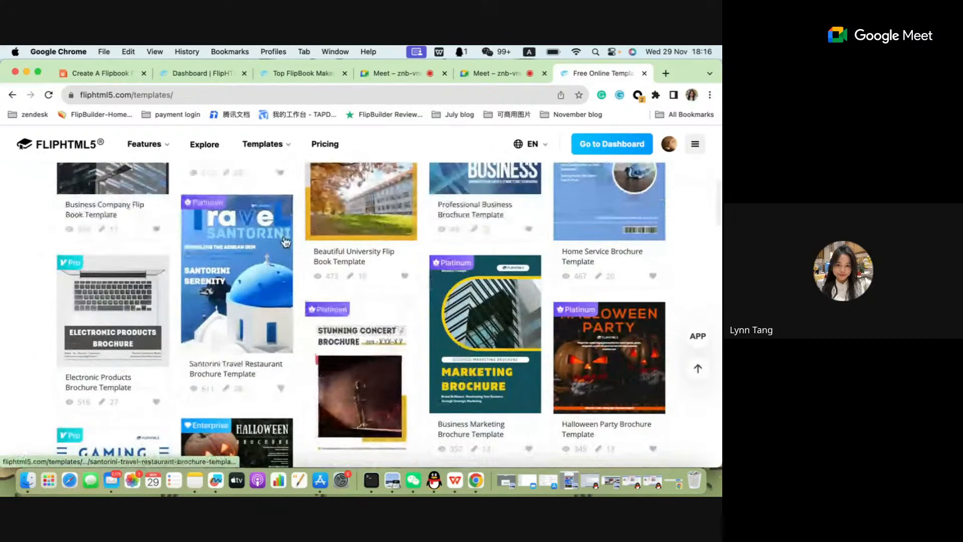
scroll(374, 301, "up", 2)
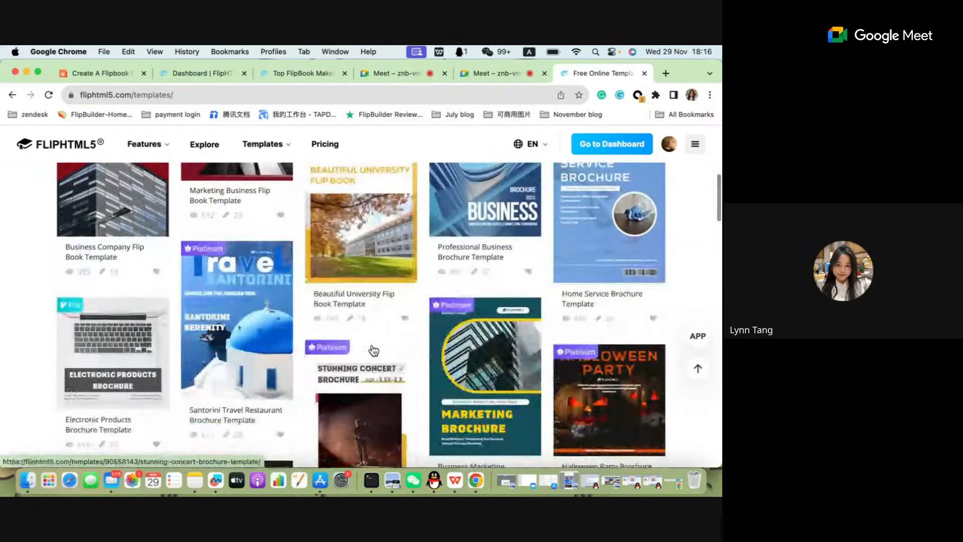
scroll(373, 350, "up", 5)
scroll(374, 386, "up", 7)
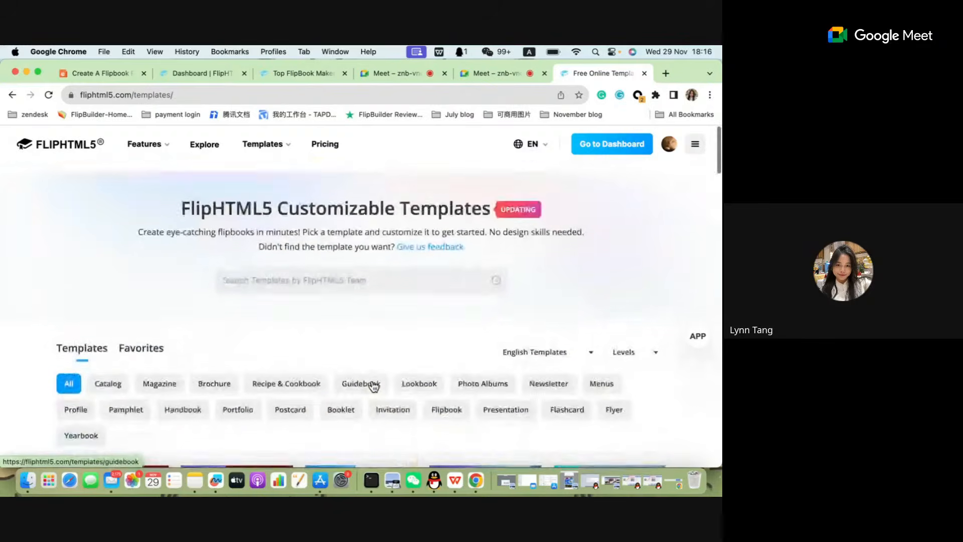
scroll(374, 386, "down", 3)
scroll(374, 385, "down", 2)
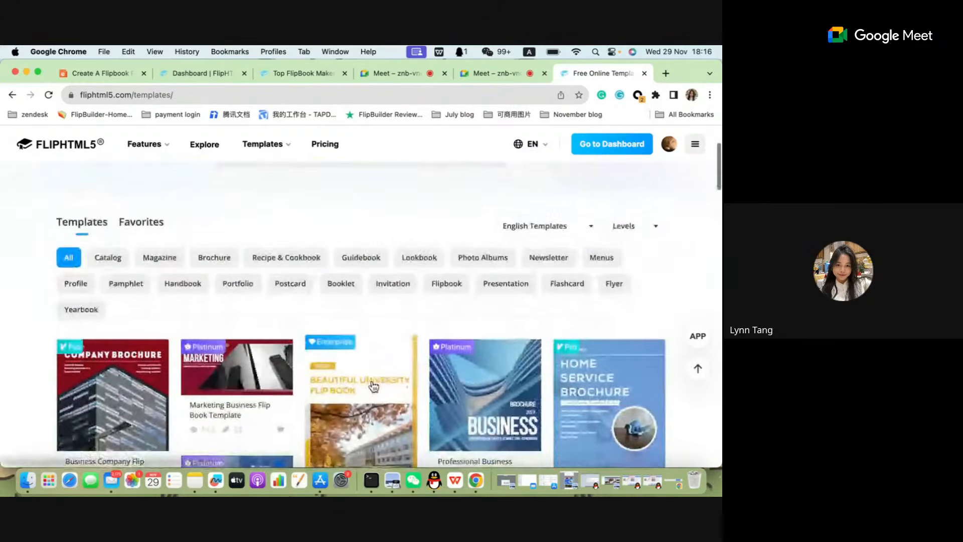
scroll(379, 289, "down", 2)
scroll(378, 290, "down", 1)
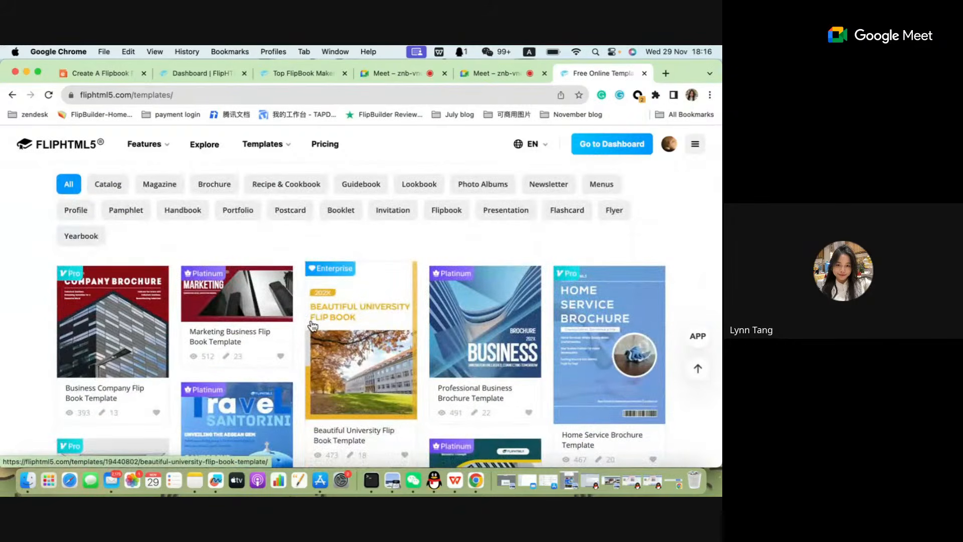
scroll(355, 359, "down", 1)
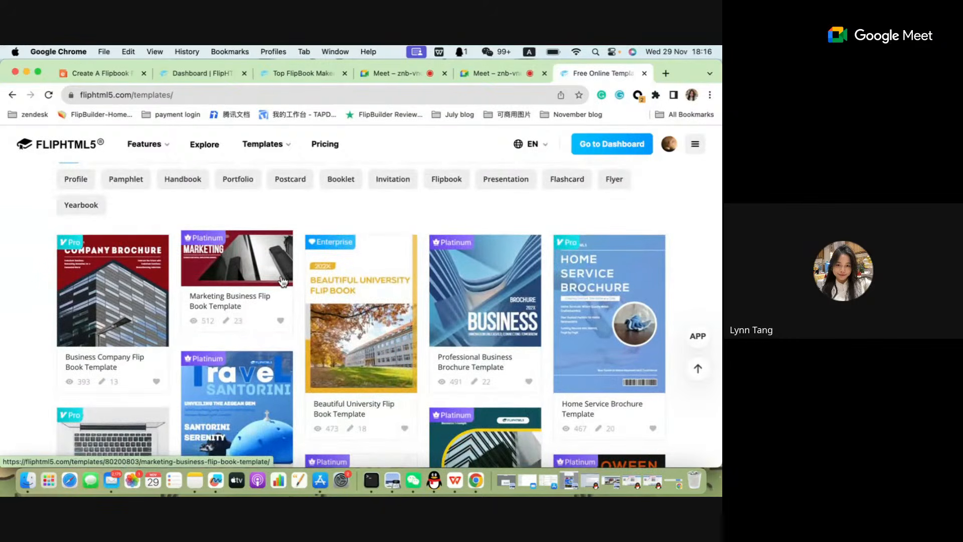
scroll(284, 283, "up", 3)
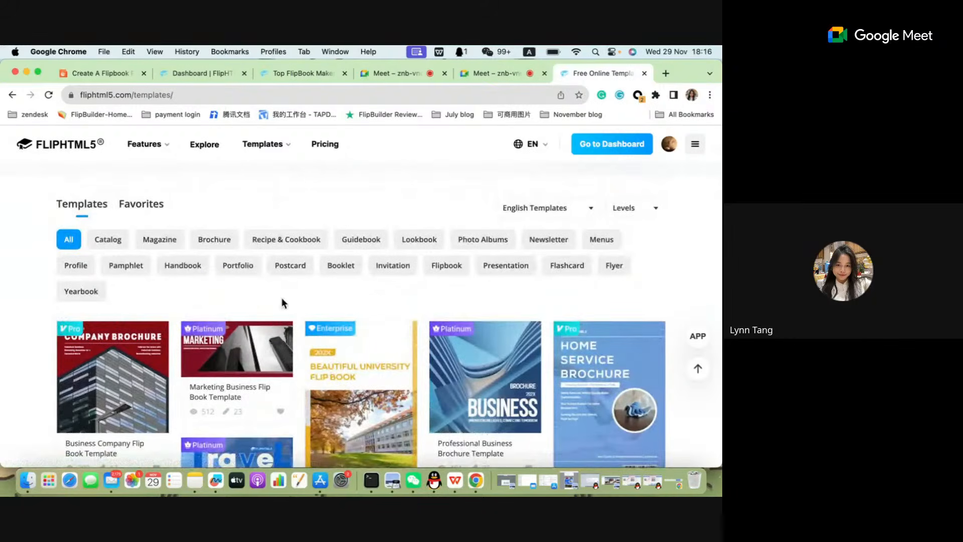
left_click(658, 213)
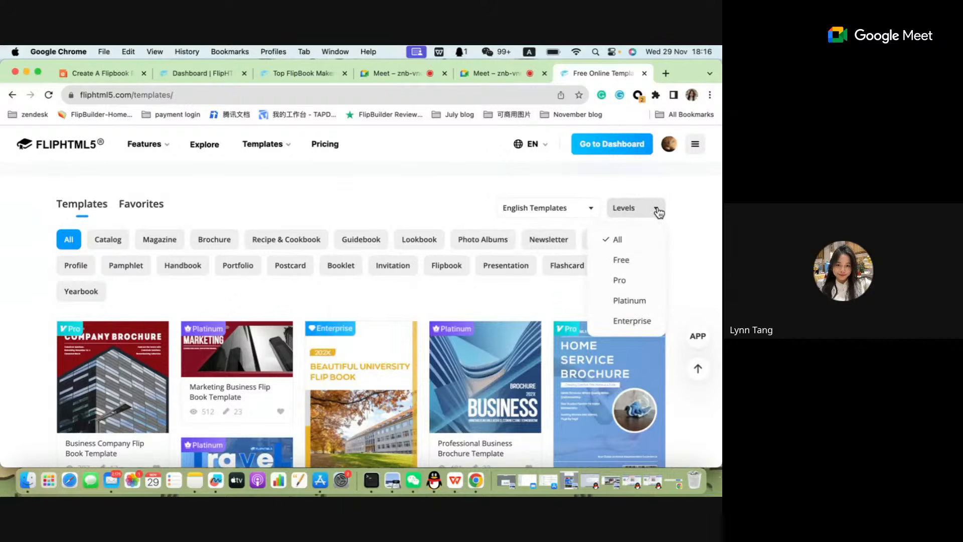
left_click(241, 313)
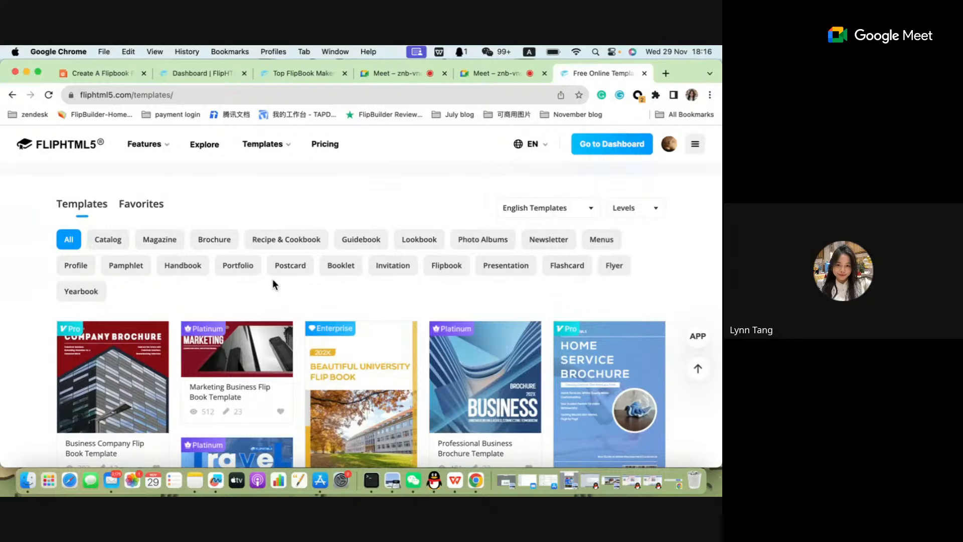
Mark the first template's Pro badge with a red rectangle and an arrow on a screen capture, and discard the capture.
key("ctrl+super+a")
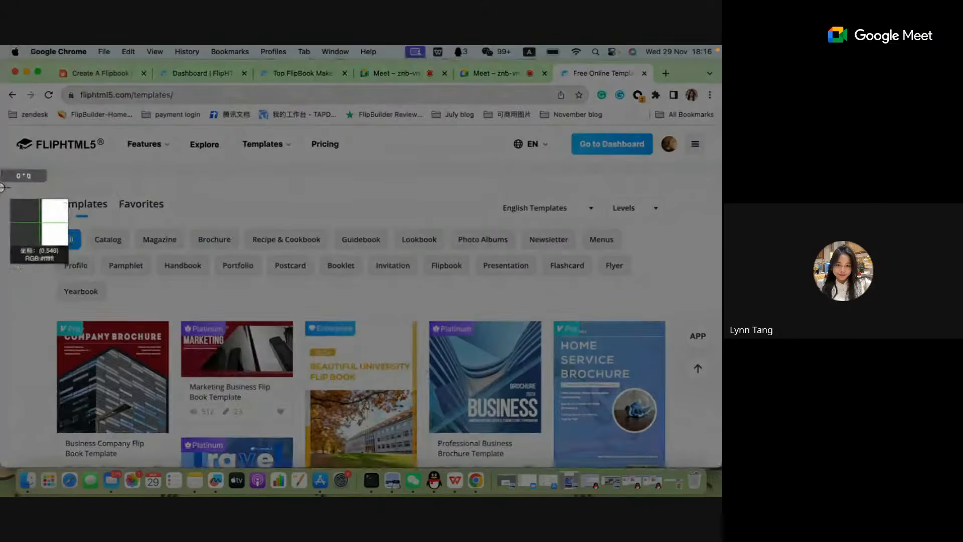
left_click_drag(1, 190, 620, 476)
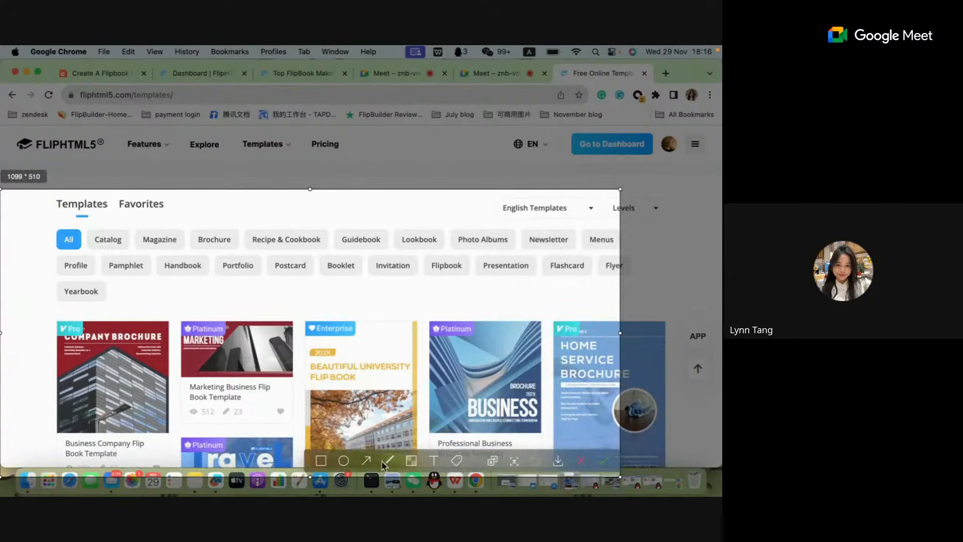
left_click(321, 461)
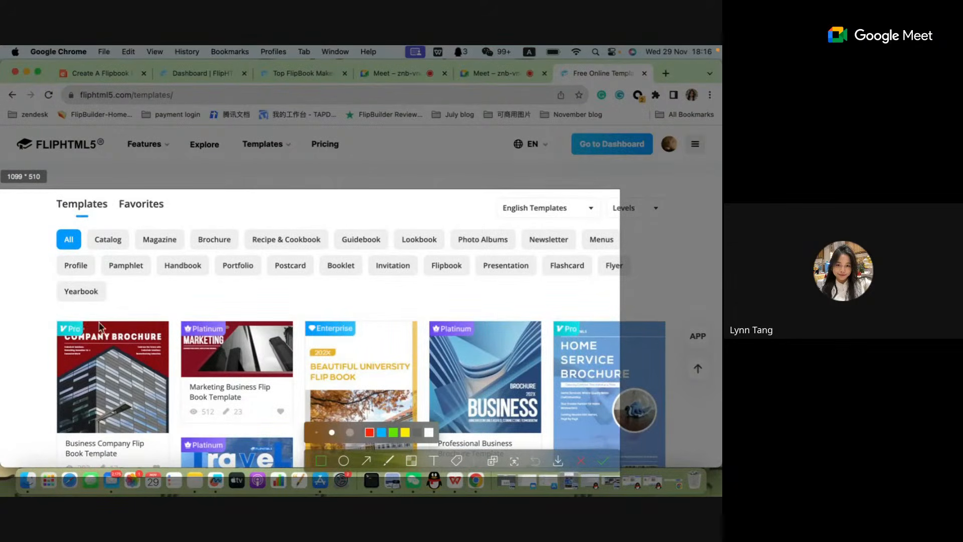
left_click_drag(33, 295, 106, 348)
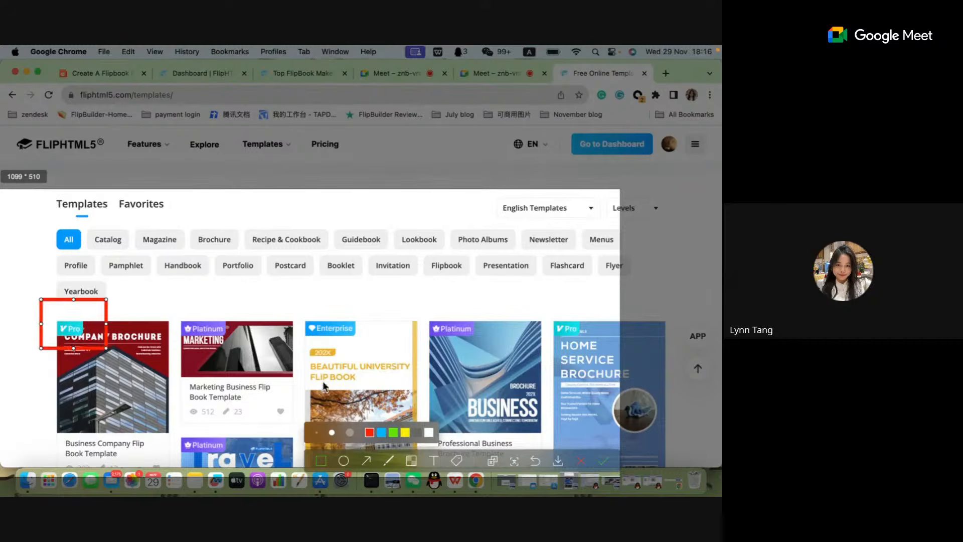
left_click(367, 462)
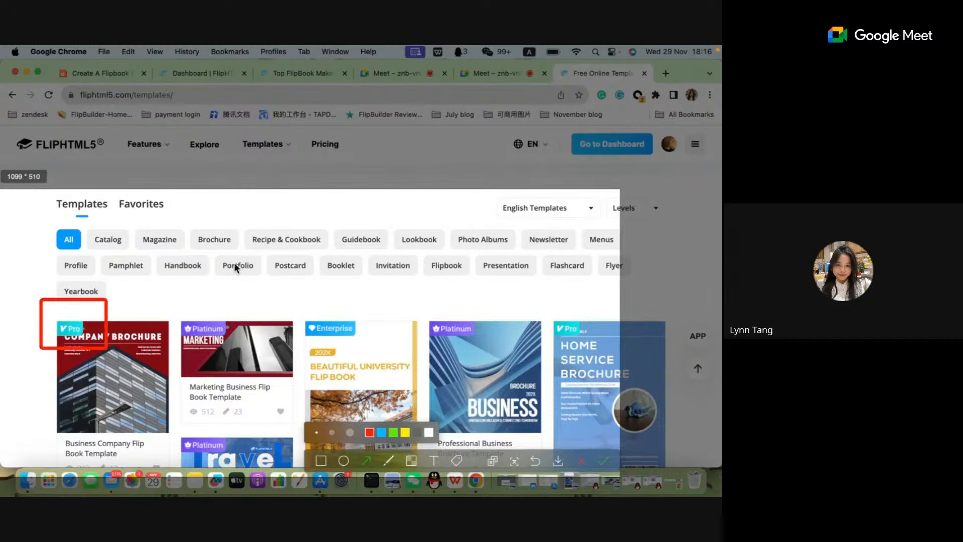
left_click_drag(232, 261, 136, 310)
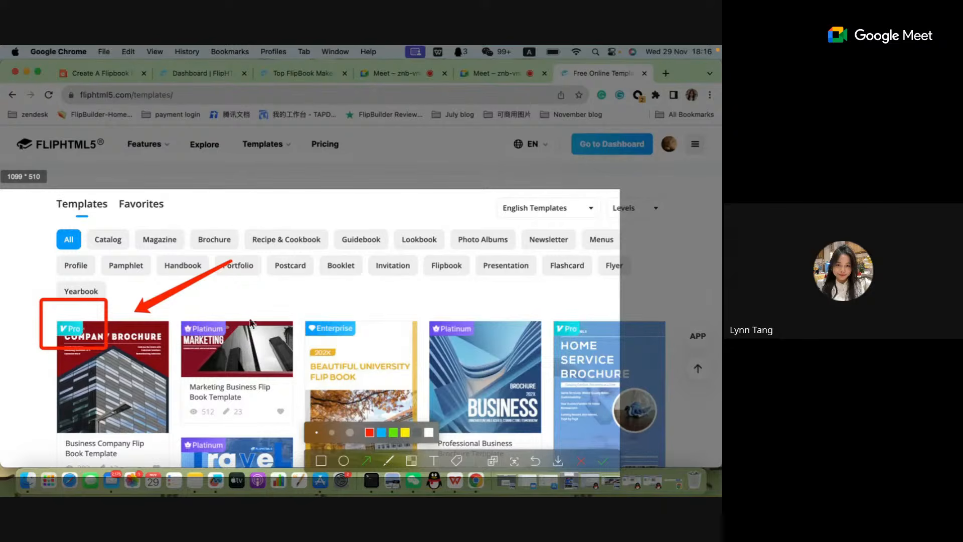
left_click(581, 462)
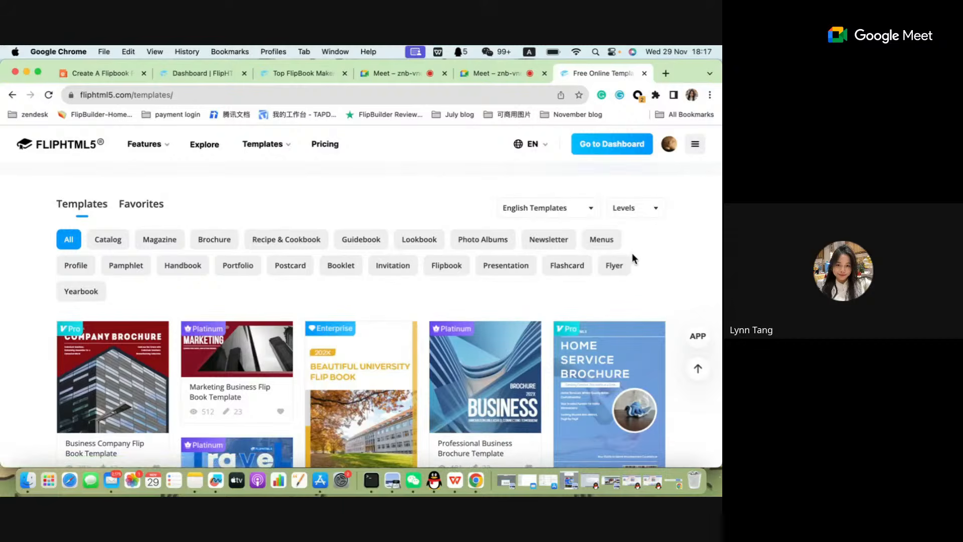
View the gallery filtered by the Pro, Platinum and Enterprise levels in turn.
left_click(659, 209)
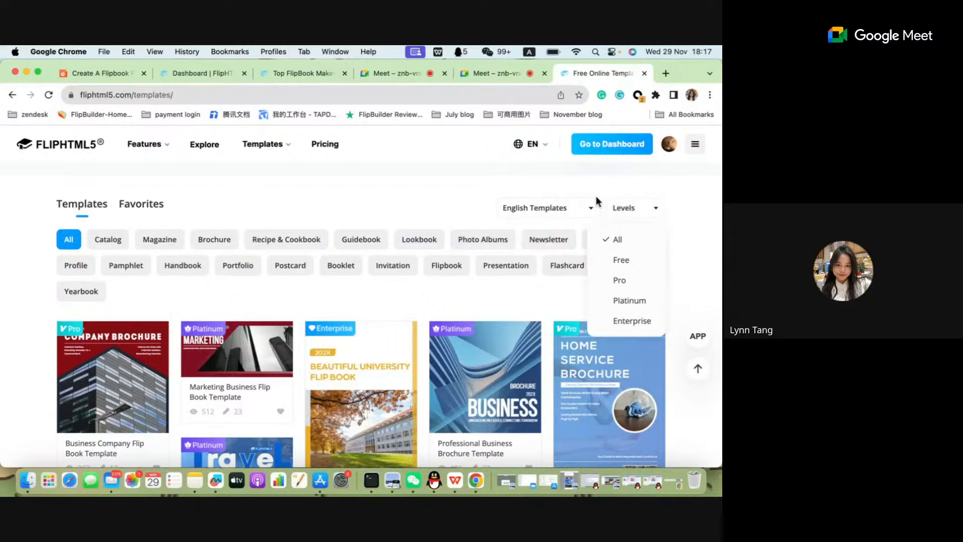
left_click(631, 266)
left_click(621, 280)
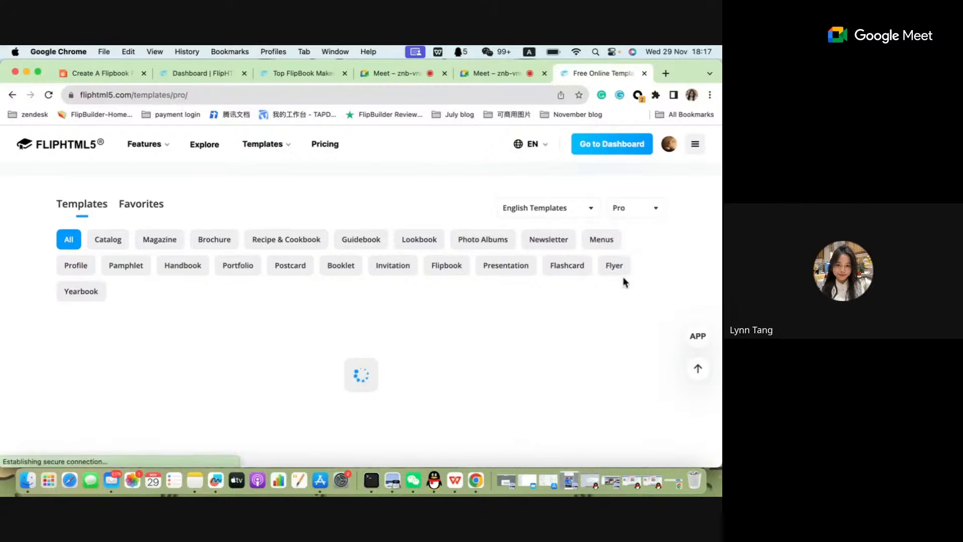
left_click(650, 209)
left_click(622, 300)
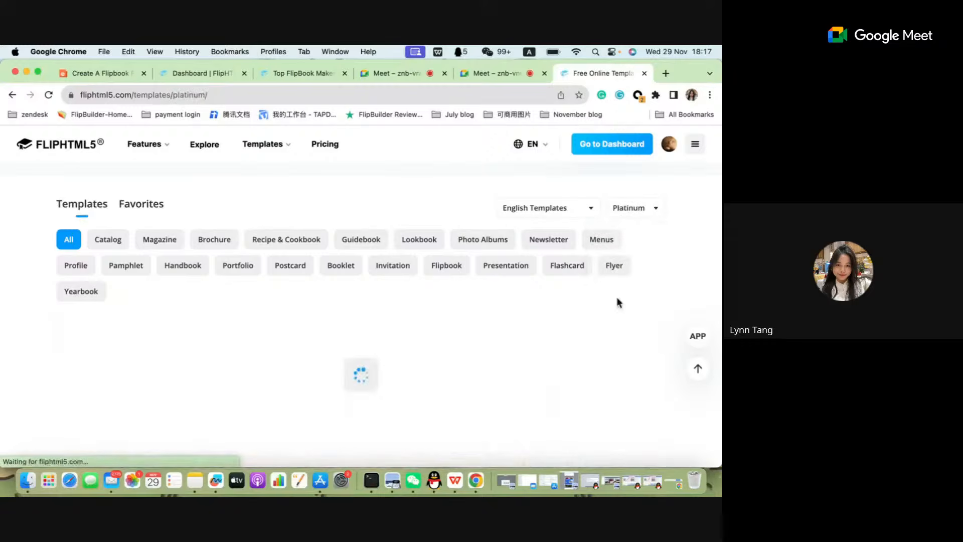
left_click(642, 215)
left_click(640, 319)
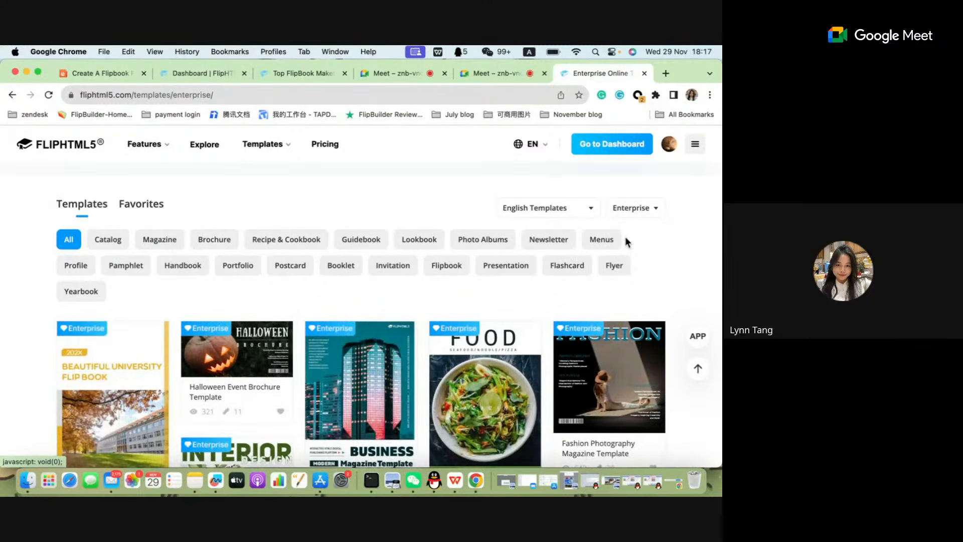
Filter the template gallery to the Platinum level and look through the first rows of templates.
left_click(648, 208)
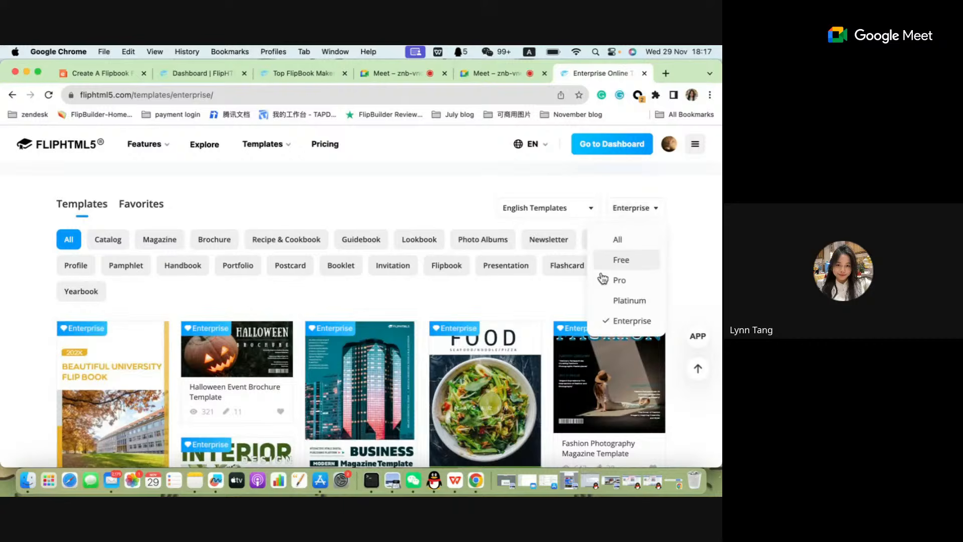
left_click(637, 302)
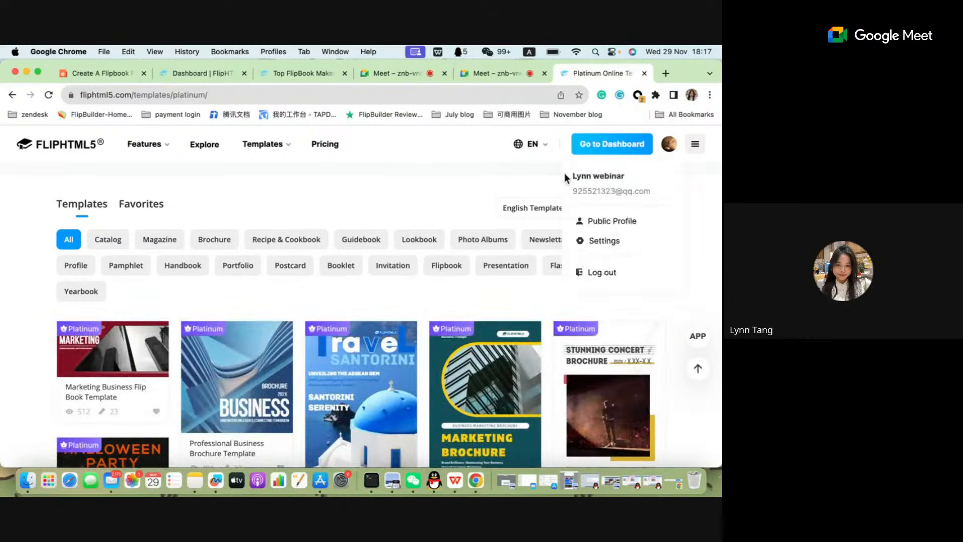
scroll(257, 358, "down", 5)
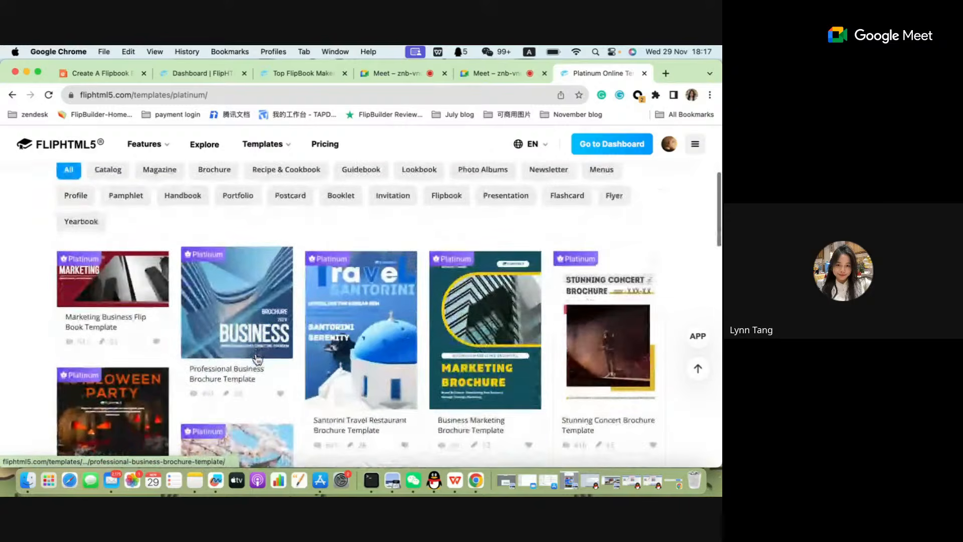
scroll(256, 359, "up", 3)
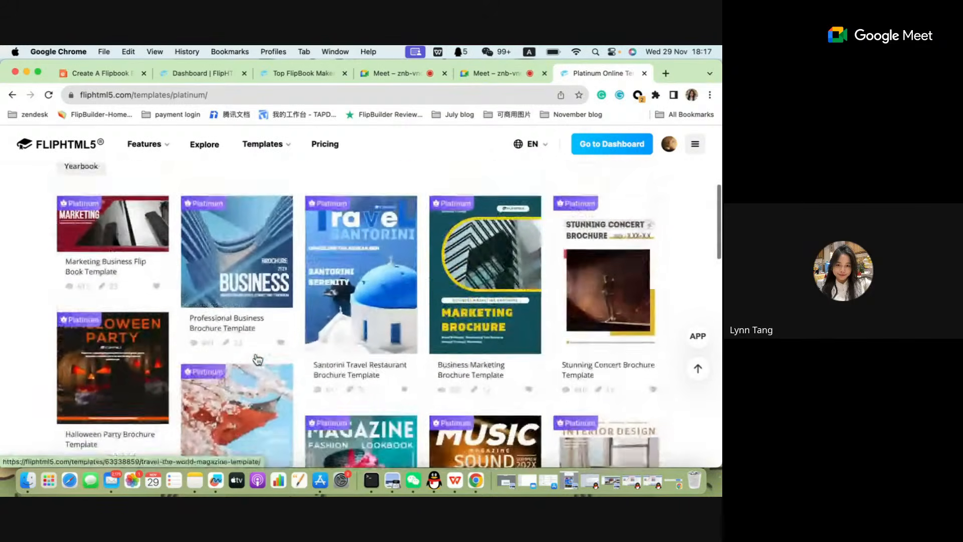
scroll(257, 359, "up", 3)
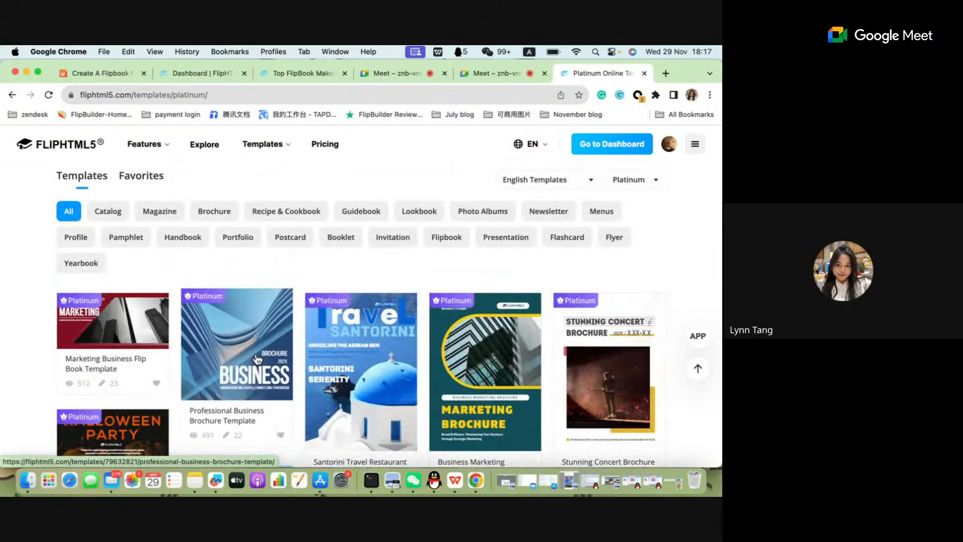
scroll(257, 359, "up", 3)
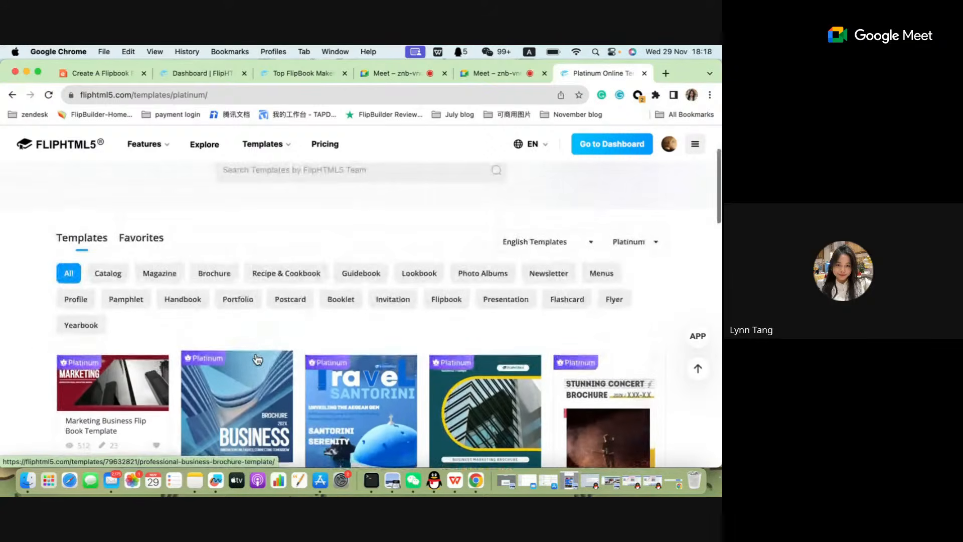
scroll(212, 329, "down", 2)
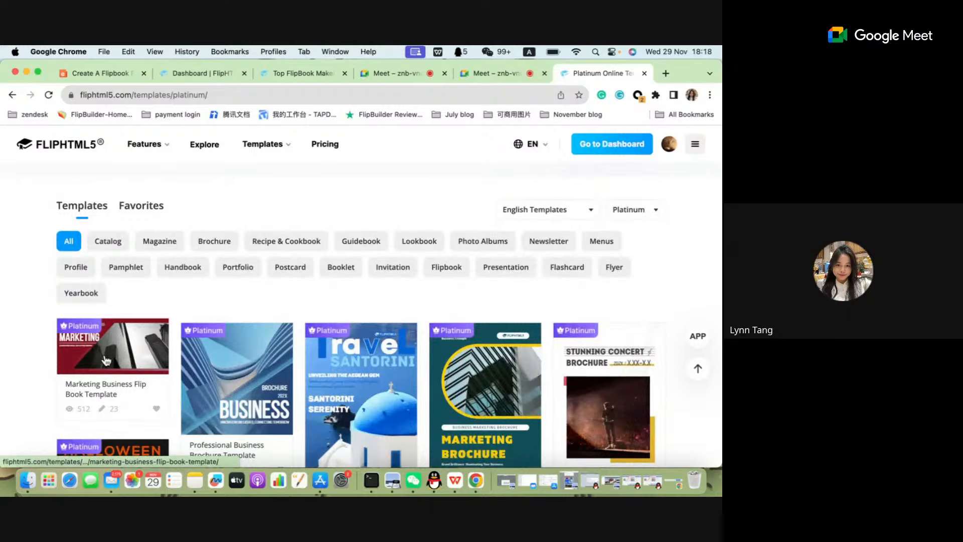
Open the Marketing Business Flip Book Template from the Platinum gallery and bring its preview into view.
left_click(105, 360)
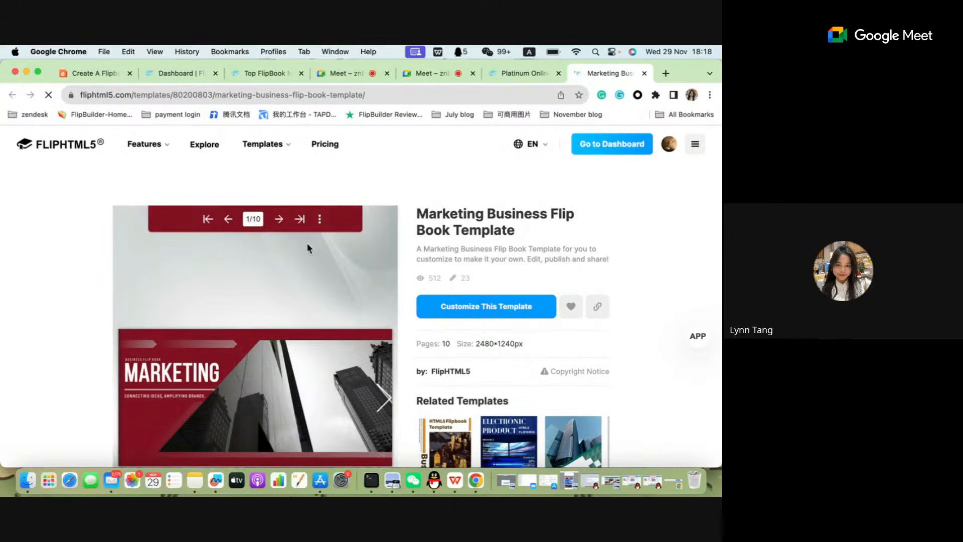
scroll(352, 307, "down", 2)
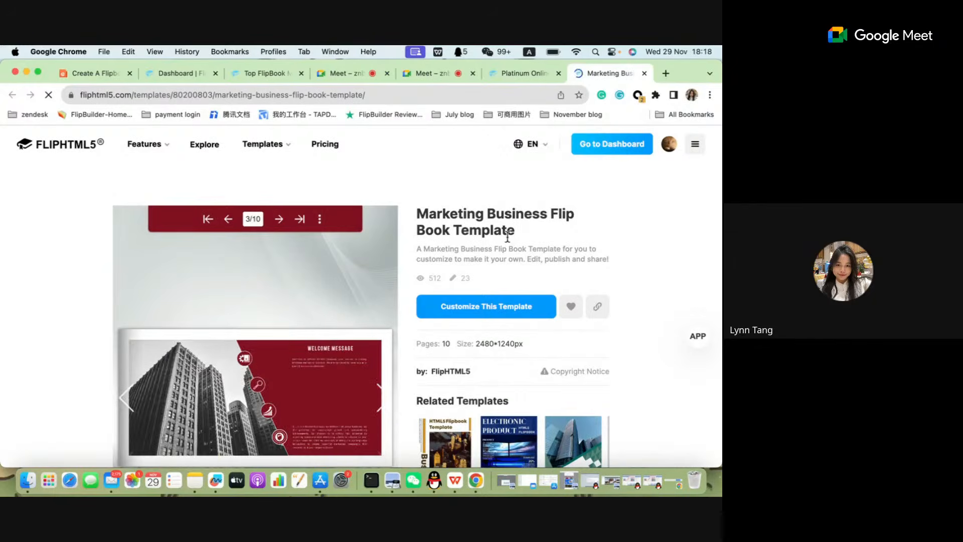
scroll(349, 319, "down", 2)
scroll(331, 327, "down", 2)
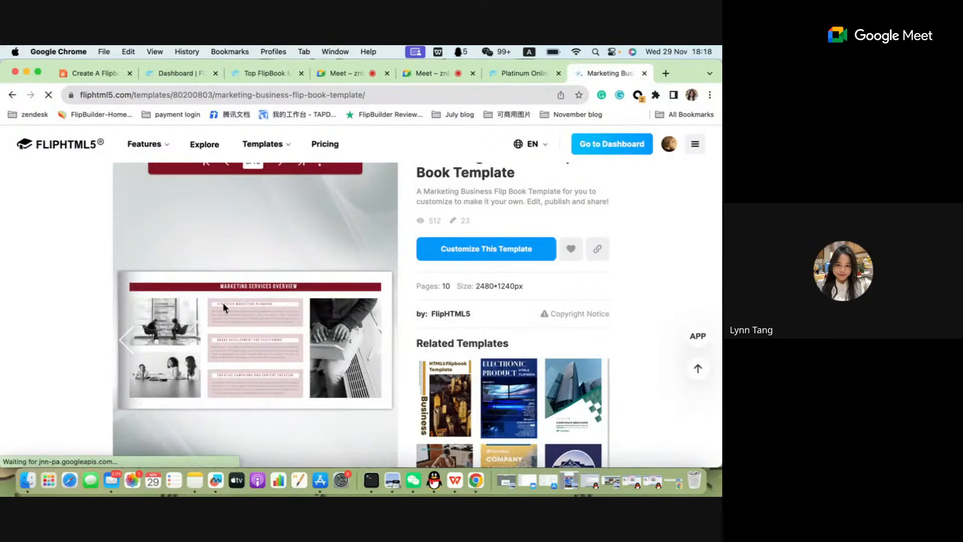
Flip back and forth through the pages of the Marketing Business template's preview to examine its layouts and interactive elements.
left_click(127, 340)
left_click(385, 346)
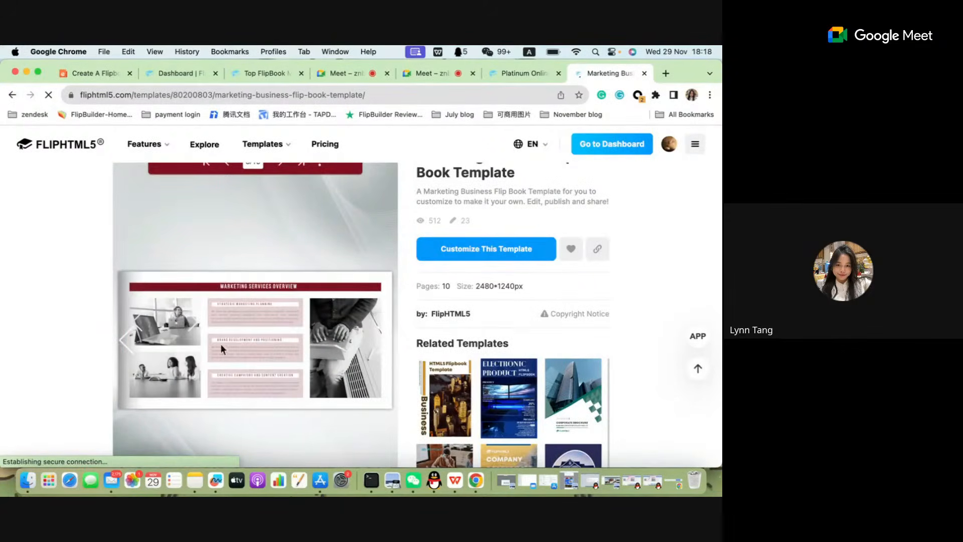
left_click(385, 345)
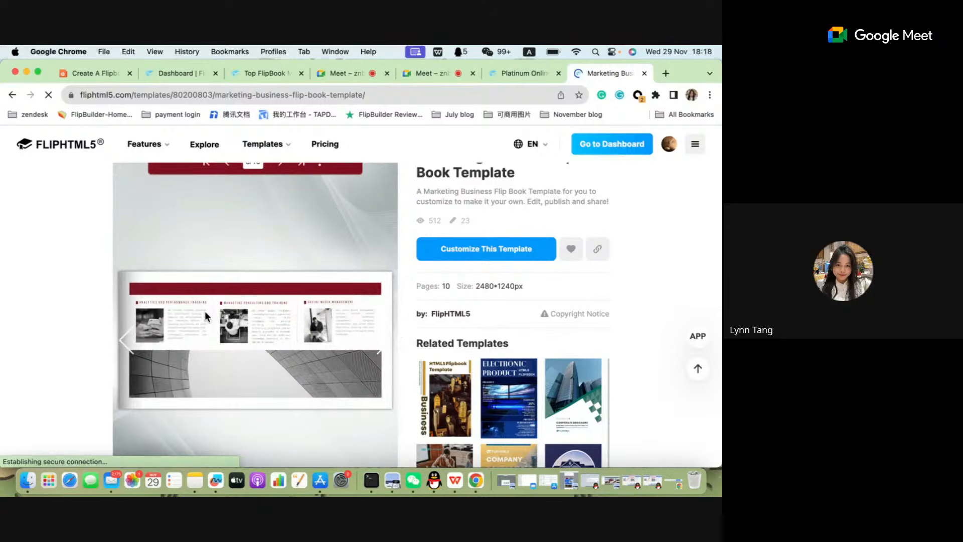
left_click(127, 339)
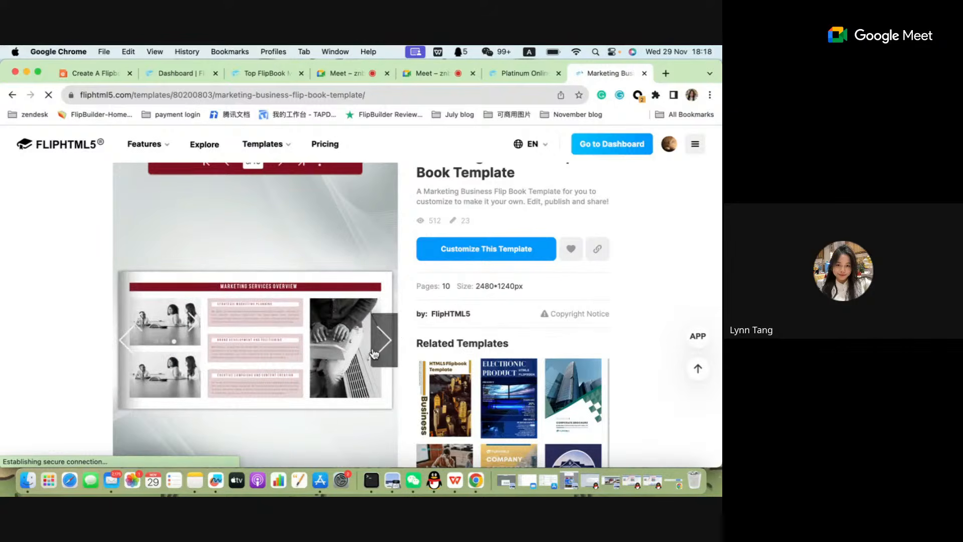
left_click(378, 349)
left_click(379, 348)
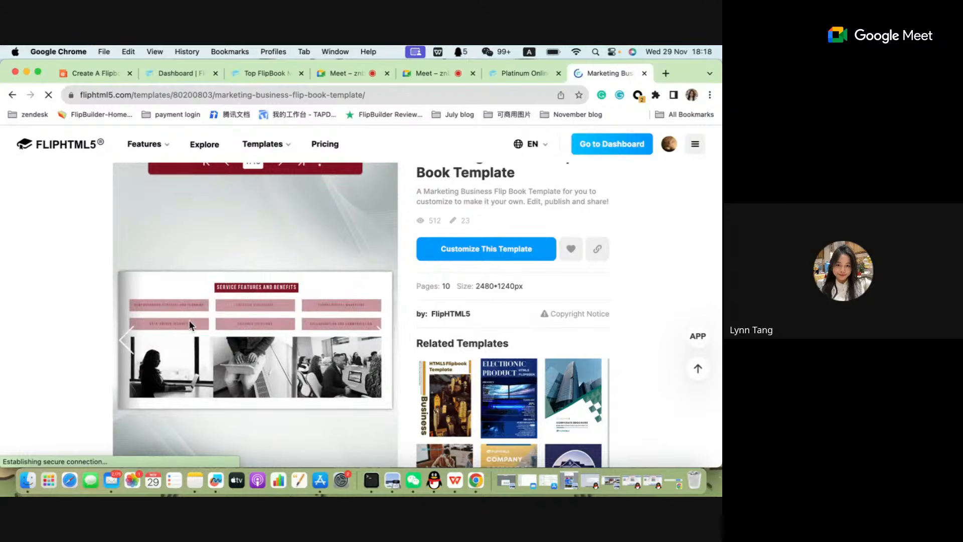
left_click(132, 342)
left_click(383, 340)
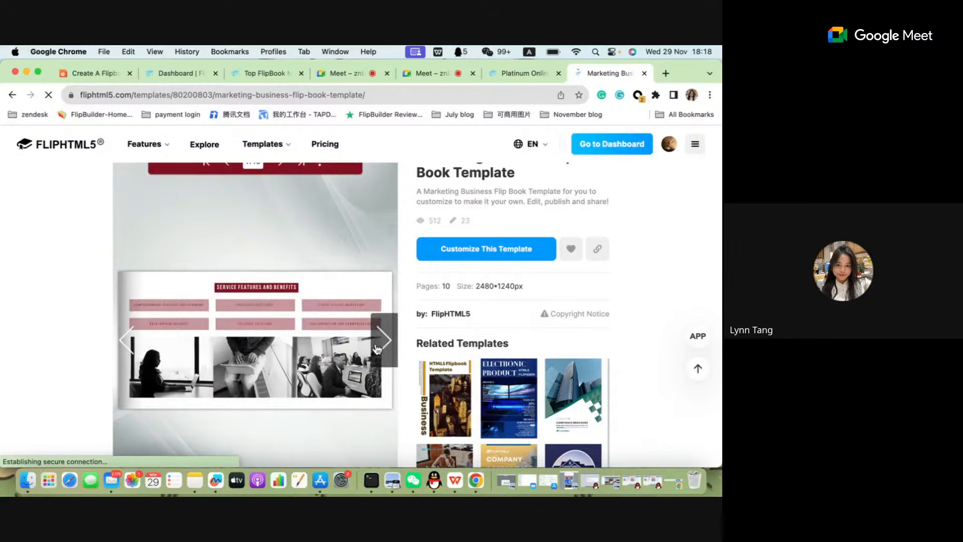
left_click(396, 351)
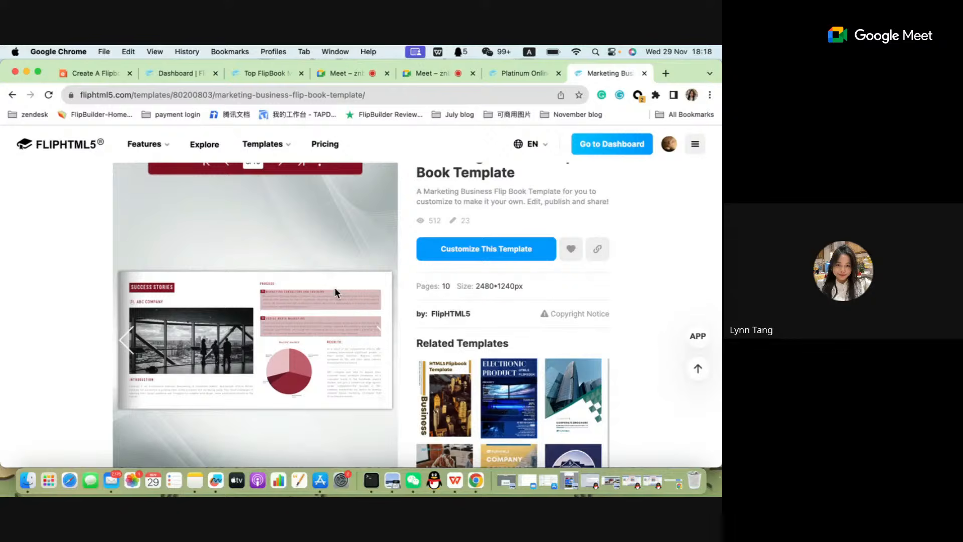
Return to the Platinum template gallery and look over its templates and the search area above them.
left_click(526, 74)
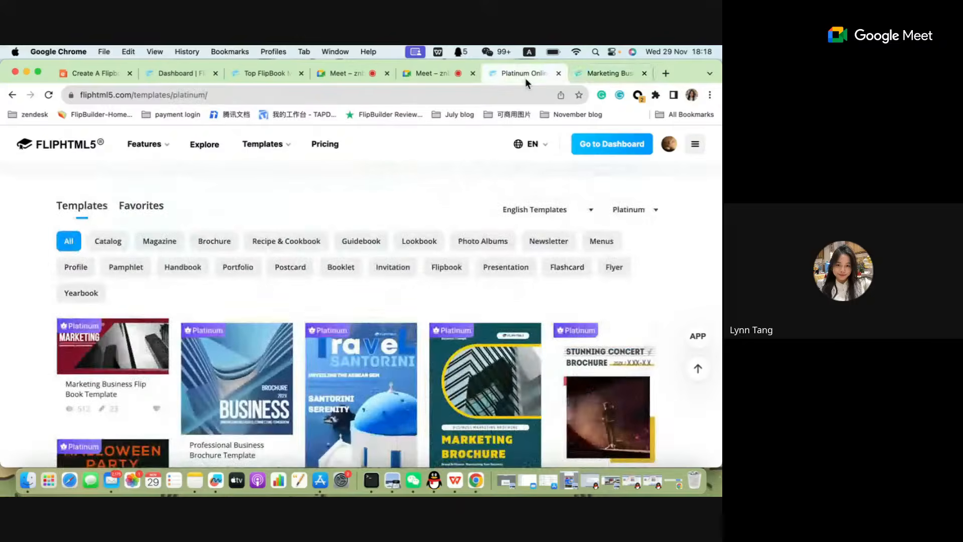
scroll(351, 423, "down", 3)
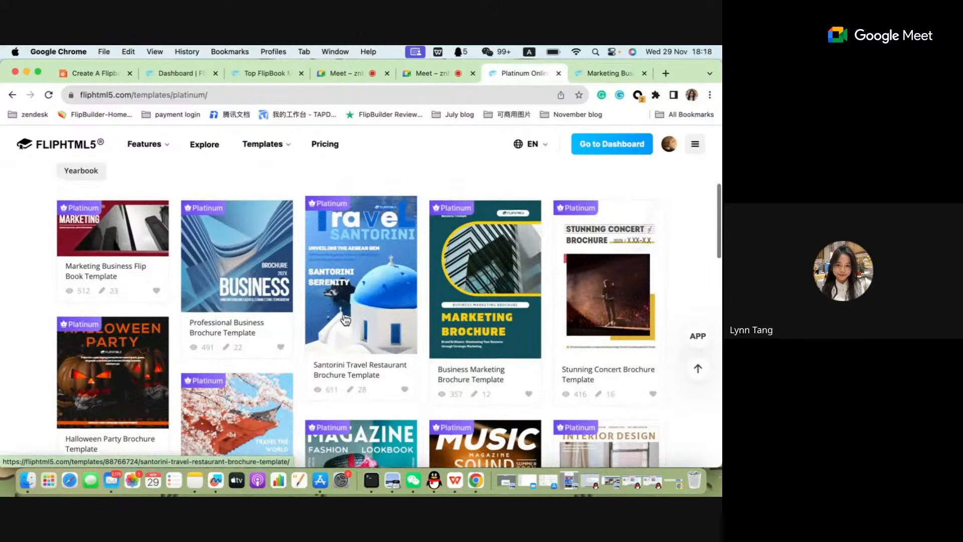
scroll(345, 319, "up", 7)
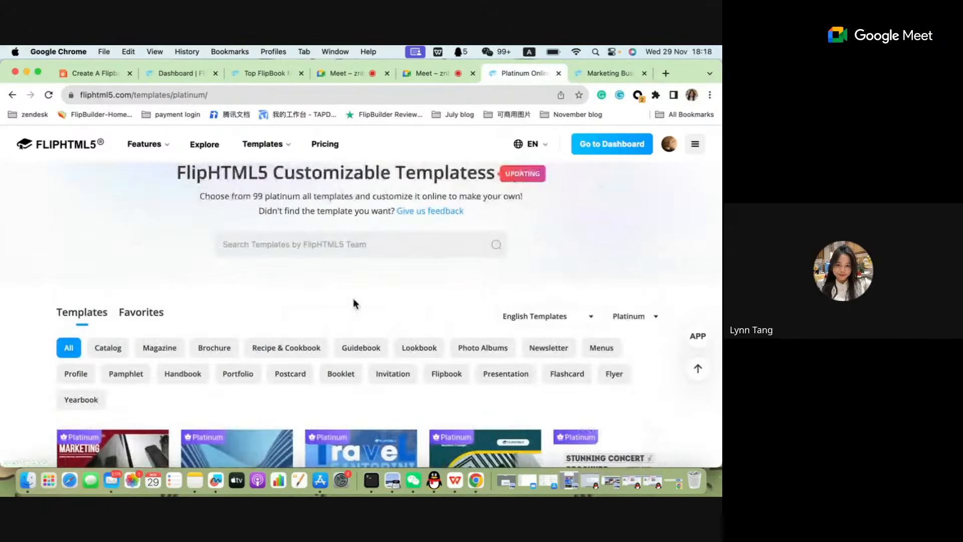
Mark the template search box with a rectangle on a screen capture of the gallery's heading area, and discard the capture.
key("ctrl+super+a")
left_click_drag(126, 163, 545, 296)
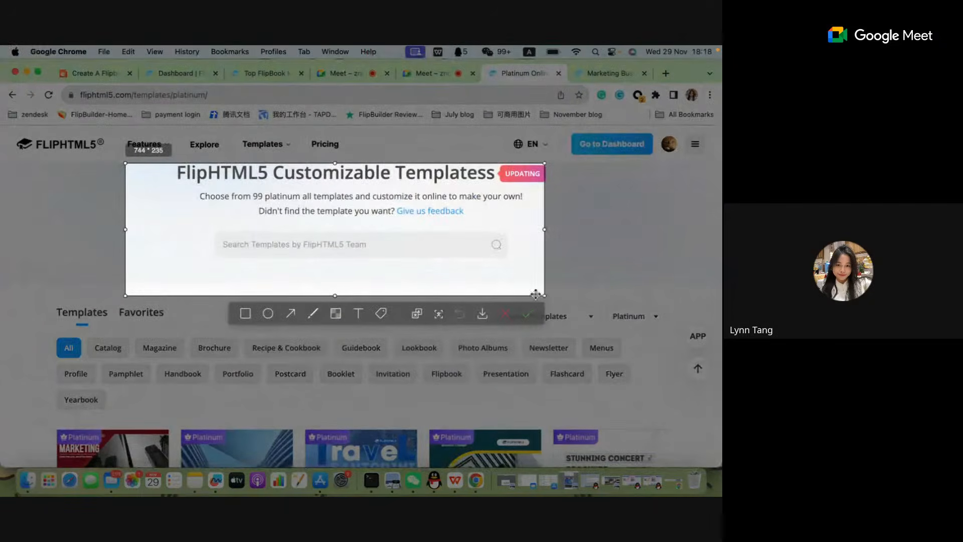
left_click(246, 313)
mouse_move(203, 205)
left_mouse_down()
mouse_move(372, 252)
mouse_move(531, 268)
left_mouse_up()
left_click(503, 317)
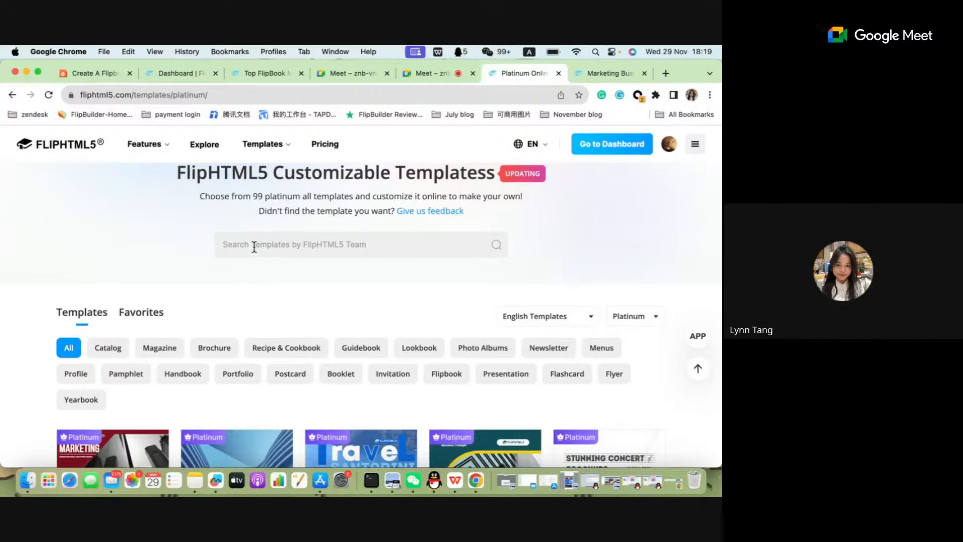
Search the Platinum templates for "real estate" and look over the results.
type("real estate")
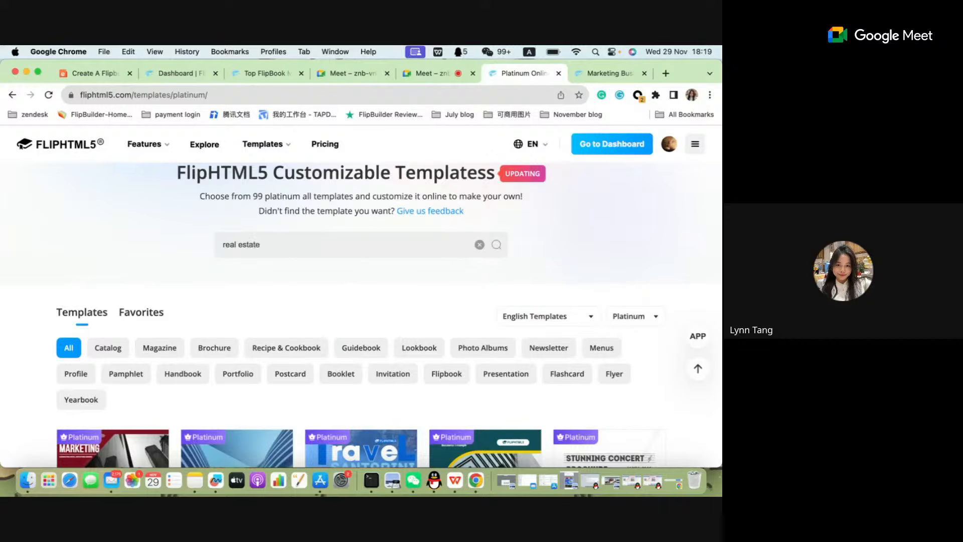
key("Return")
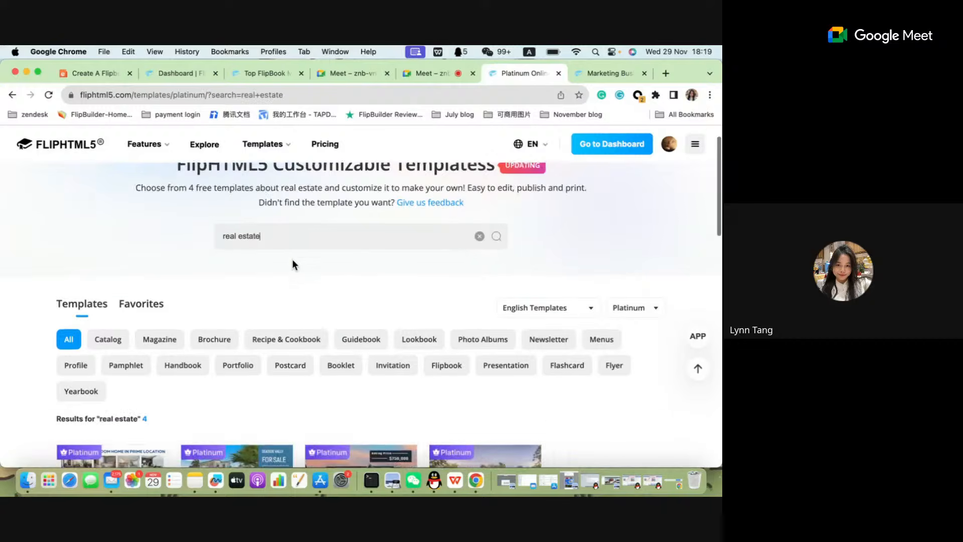
scroll(295, 264, "down", 3)
scroll(295, 264, "up", 4)
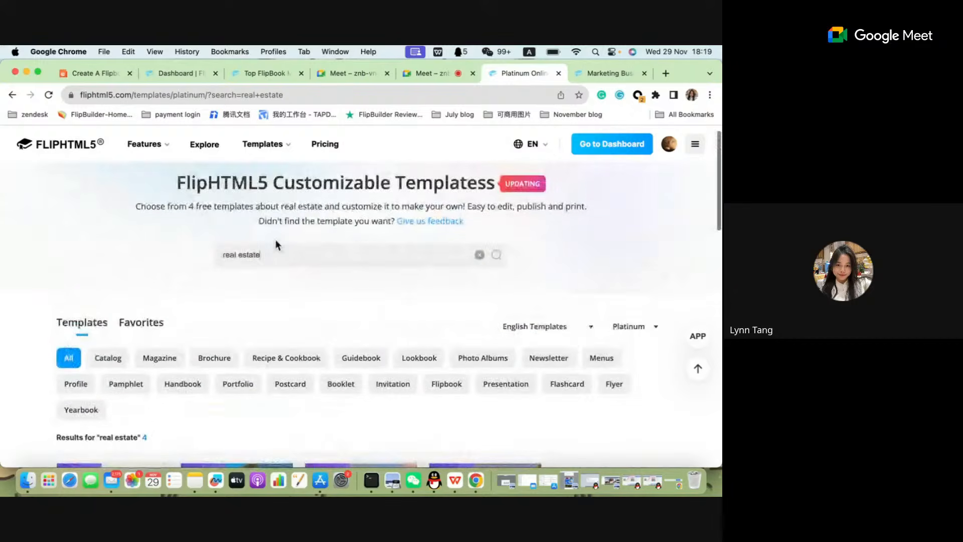
Examine the real estate template results and the result line above them.
scroll(275, 243, "down", 3)
scroll(304, 308, "up", 1)
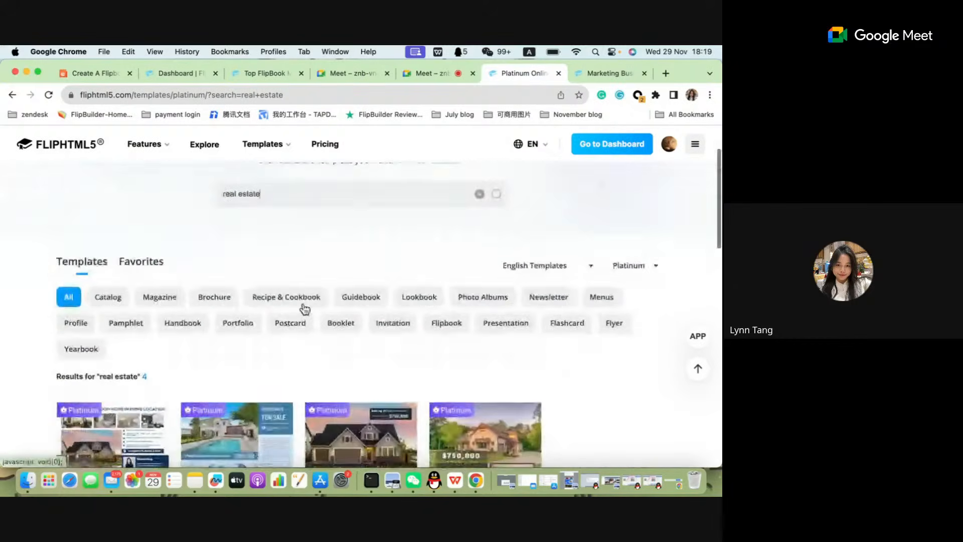
scroll(304, 308, "down", 4)
scroll(307, 310, "down", 1)
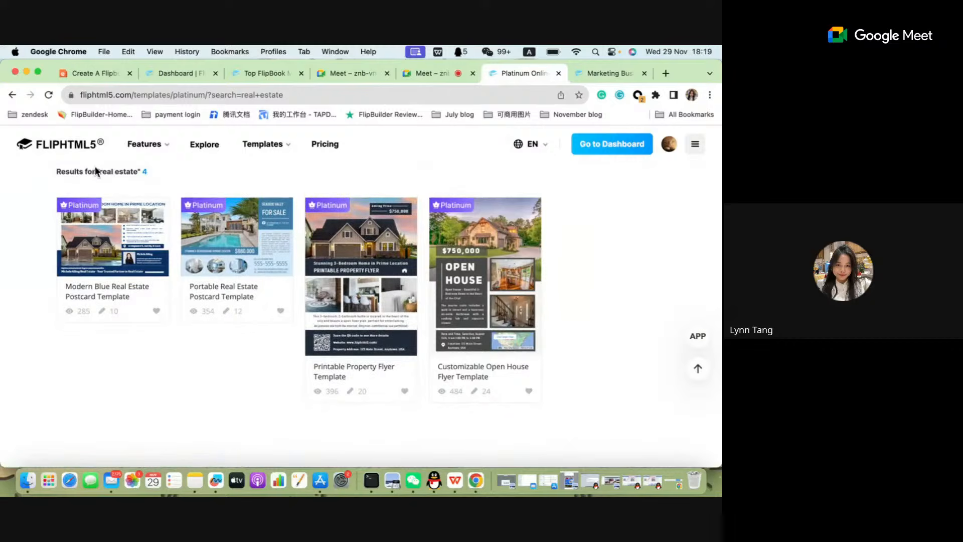
left_click_drag(104, 171, 138, 172)
left_click(135, 172)
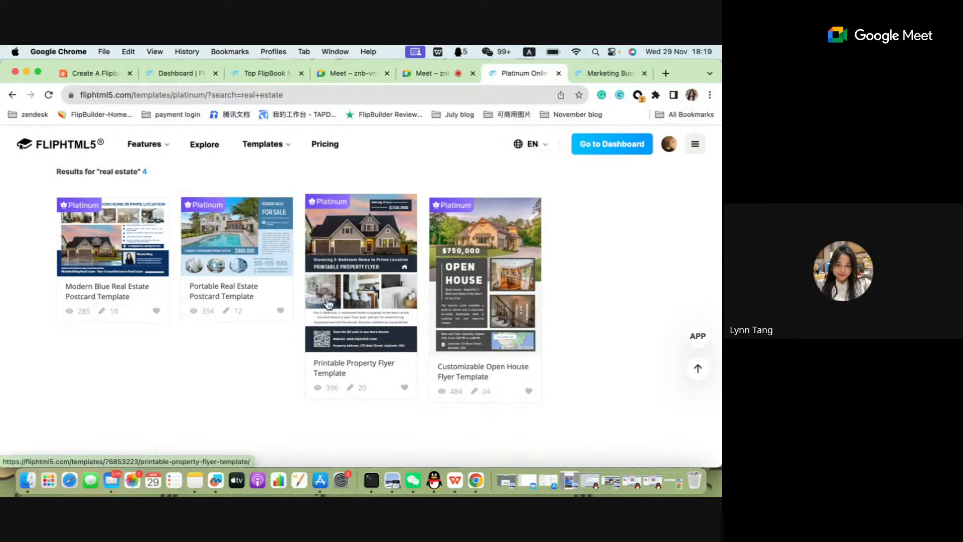
scroll(329, 303, "up", 1)
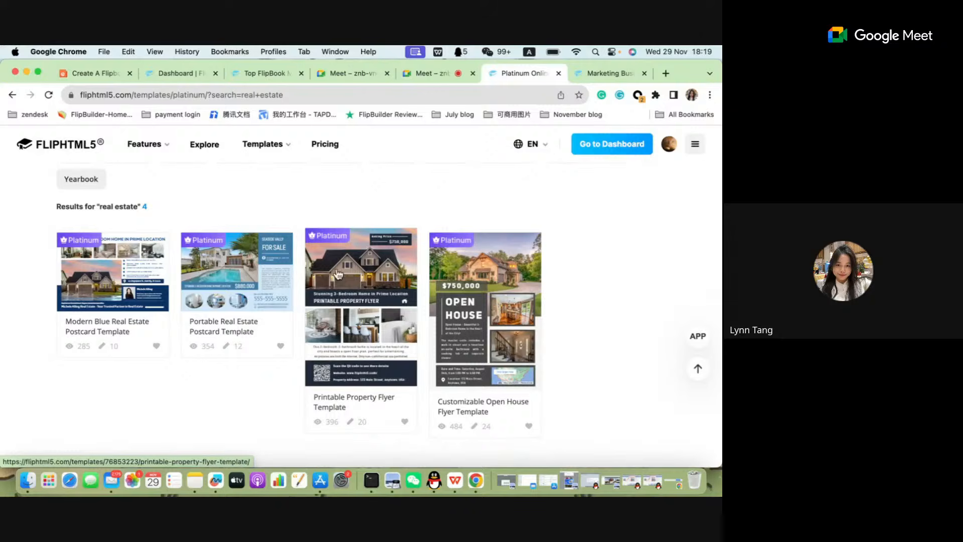
scroll(338, 273, "up", 5)
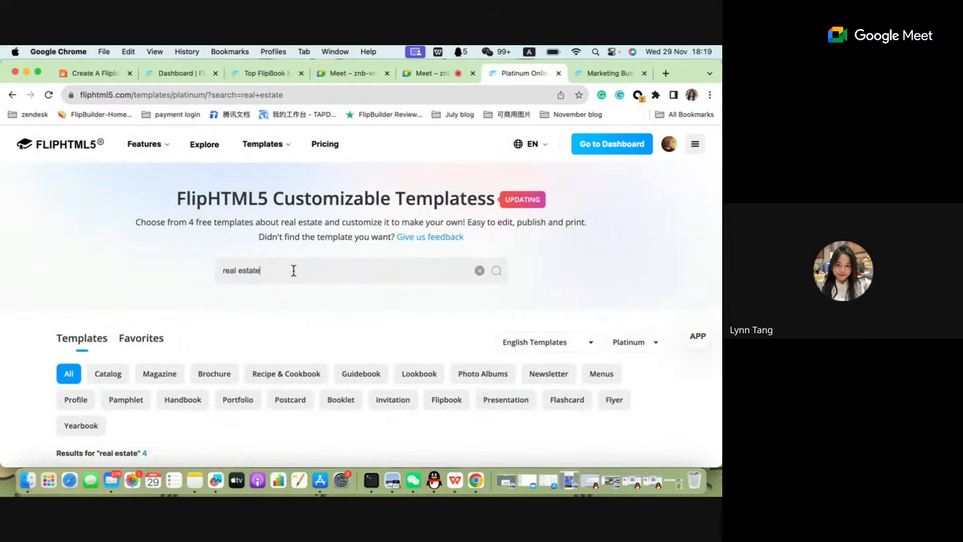
Replace the search term with "education" and look over the matching Platinum templates.
key("BackSpace")
key("BackSpace")
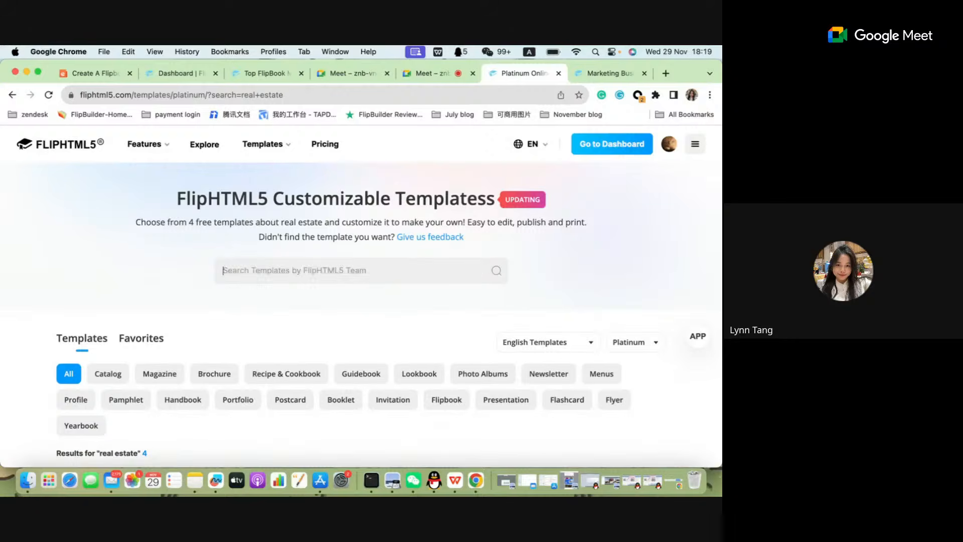
type("education")
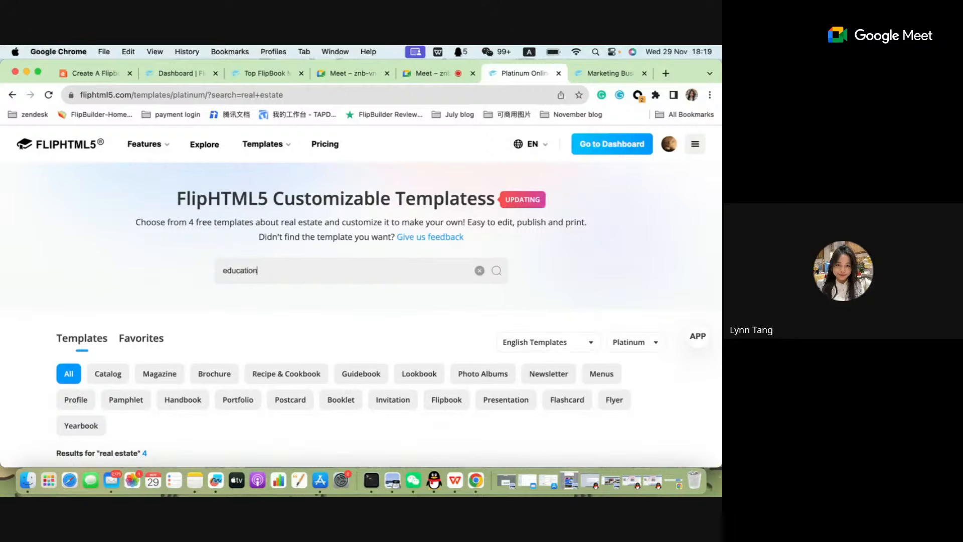
key("Return")
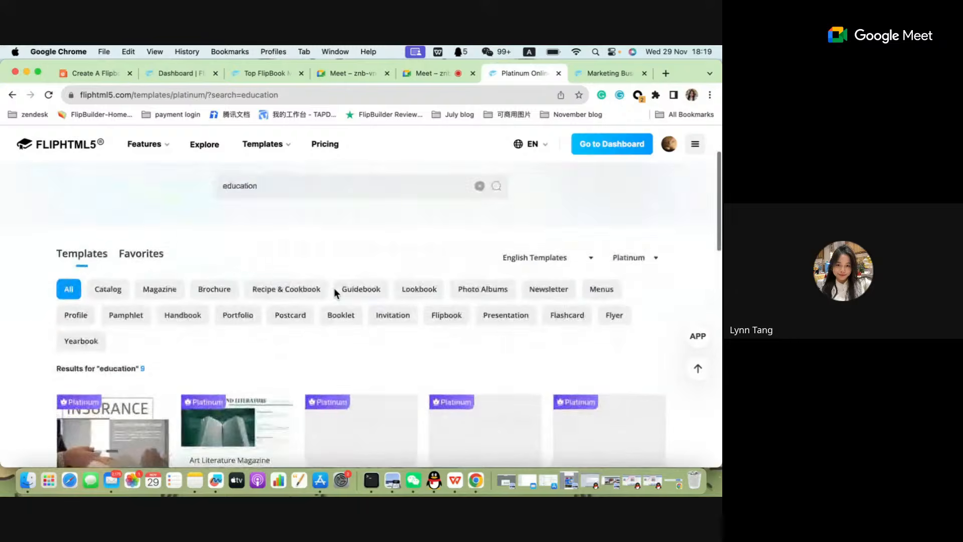
scroll(335, 294, "down", 3)
scroll(334, 293, "up", 2)
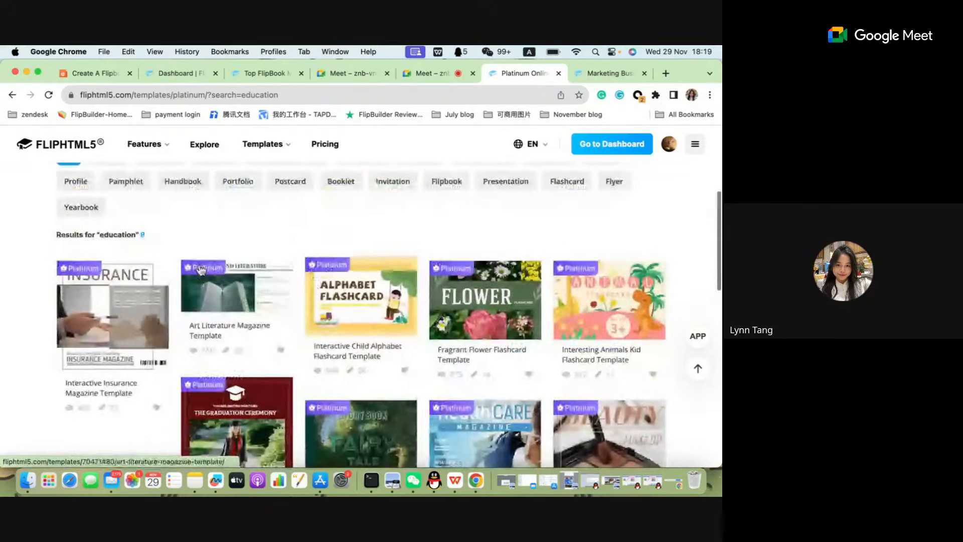
scroll(167, 226, "up", 1)
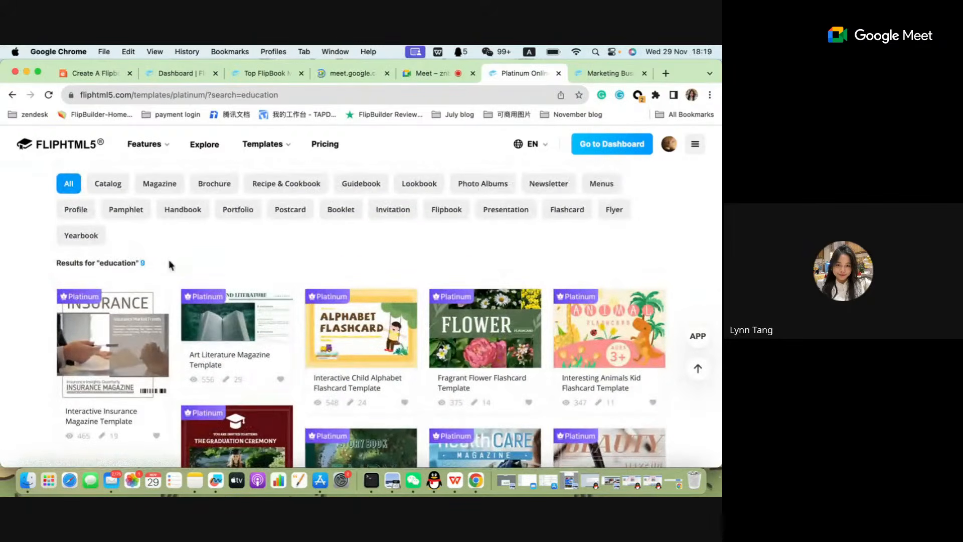
Set the plan level filter to All and rerun the template search for "education".
scroll(653, 191, "up", 3)
left_click(656, 224)
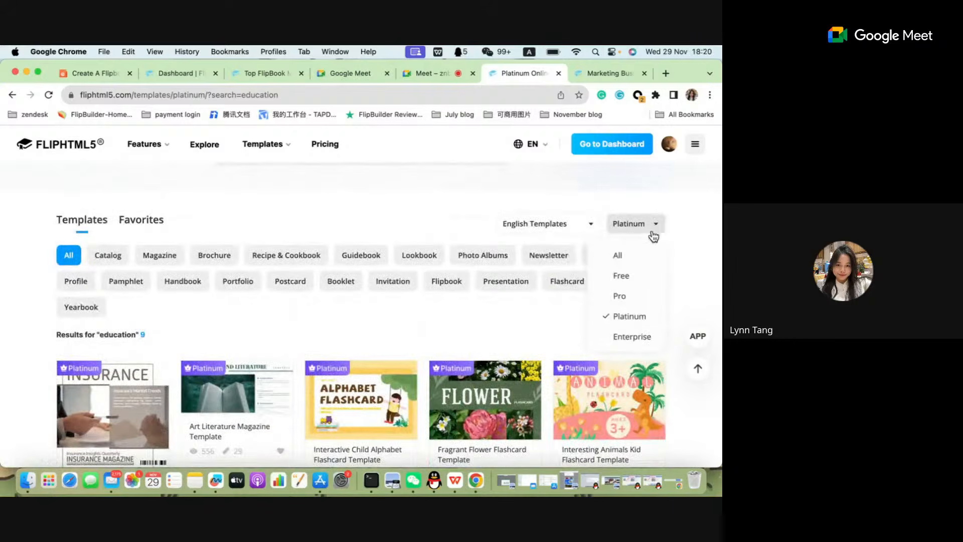
left_click(619, 257)
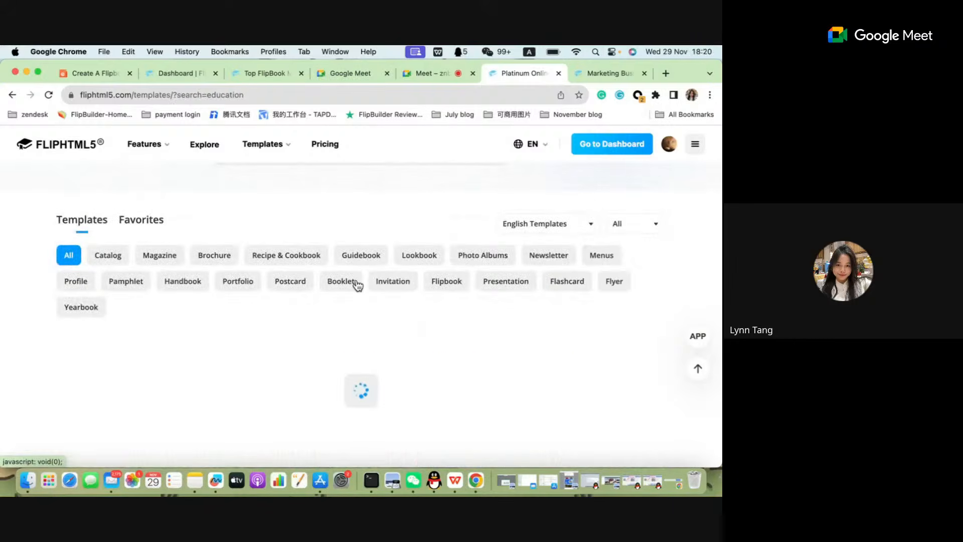
scroll(357, 282, "up", 3)
left_click(285, 250)
key("Return")
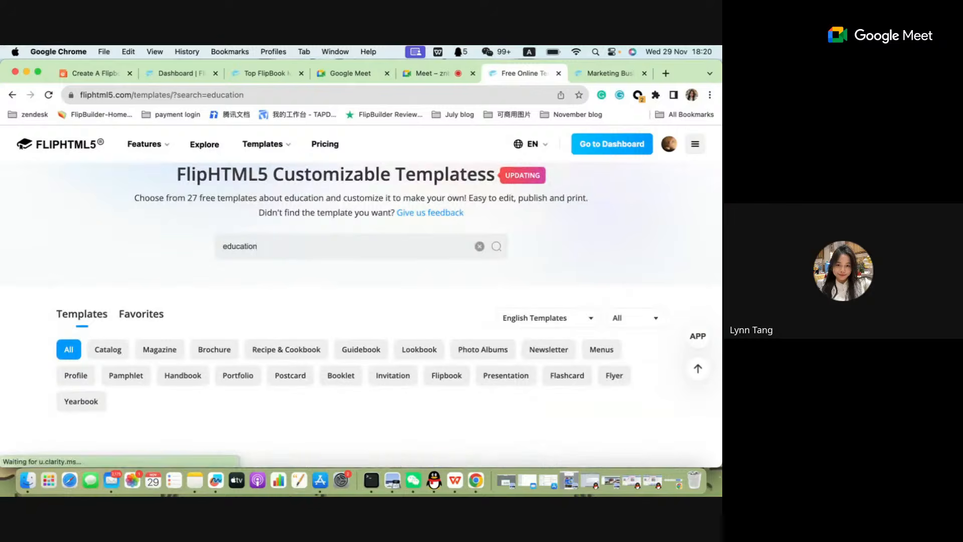
Examine the education results across all plan levels, highlighting part of the result line above the templates.
scroll(229, 331, "down", 2)
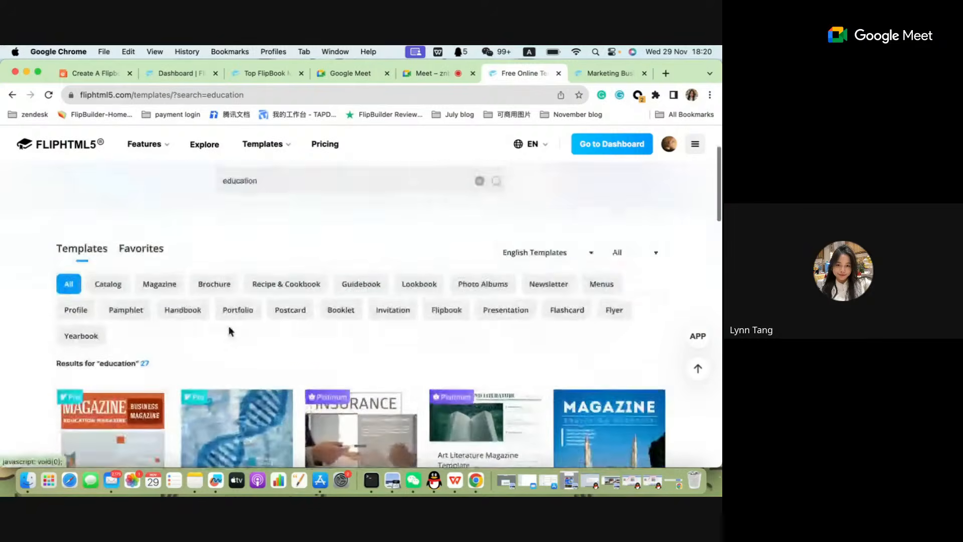
scroll(228, 301, "up", 2)
scroll(226, 274, "down", 2)
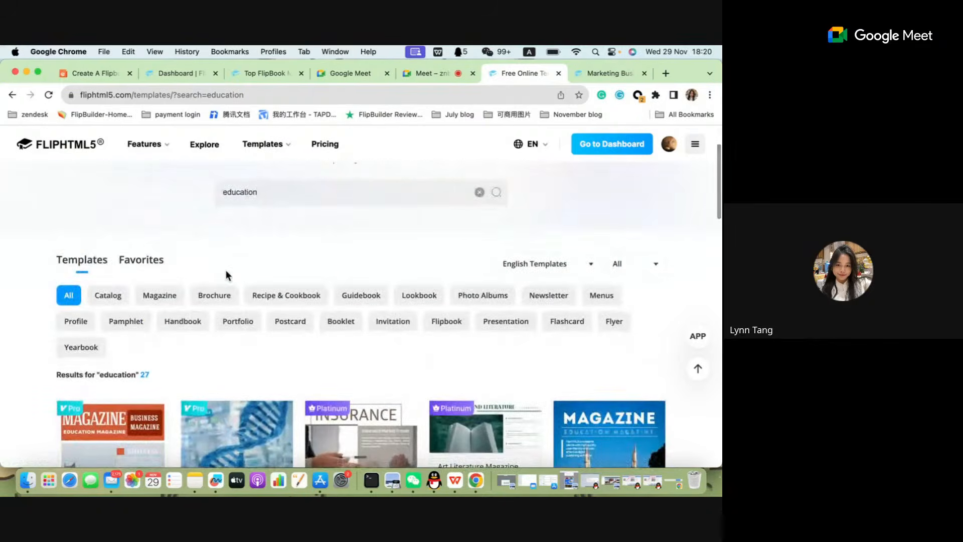
left_click_drag(134, 376, 159, 378)
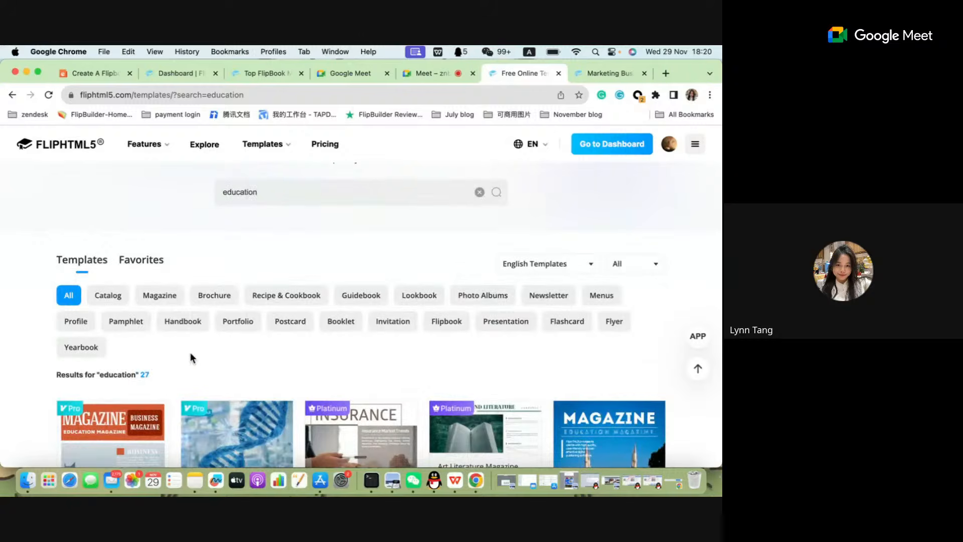
scroll(190, 355, "down", 1)
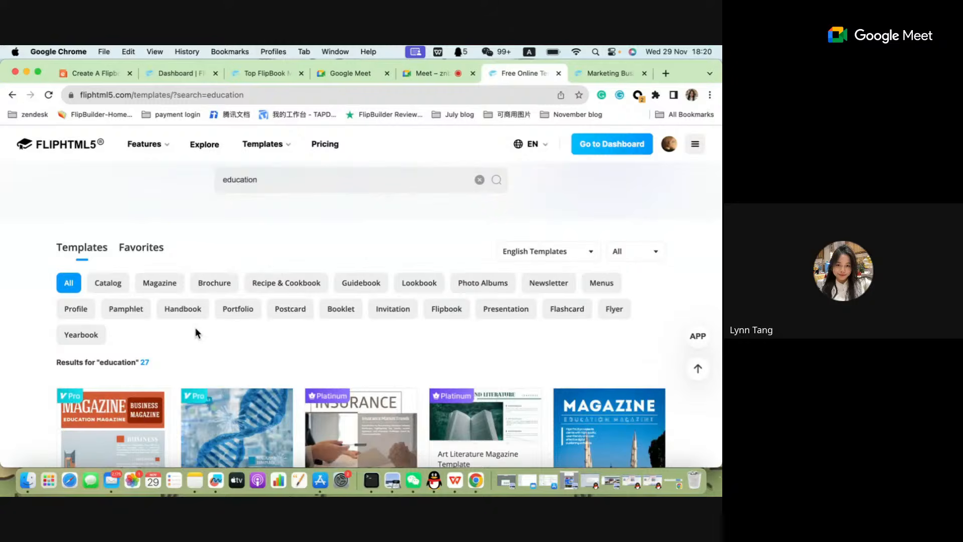
left_click_drag(99, 362, 143, 366)
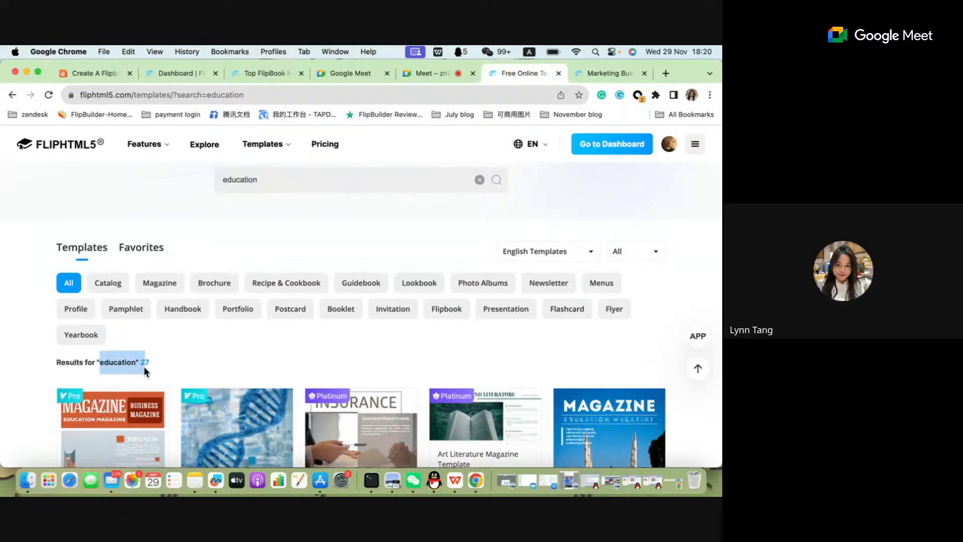
left_click(217, 365)
Clear the education search, search all templates for "company" and look over the results.
left_click(478, 180)
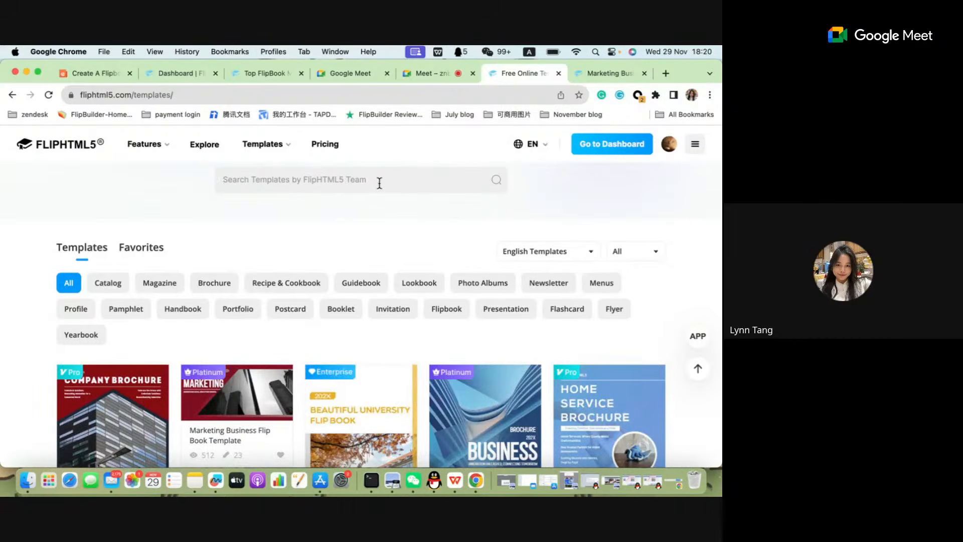
left_click(380, 183)
type("compa")
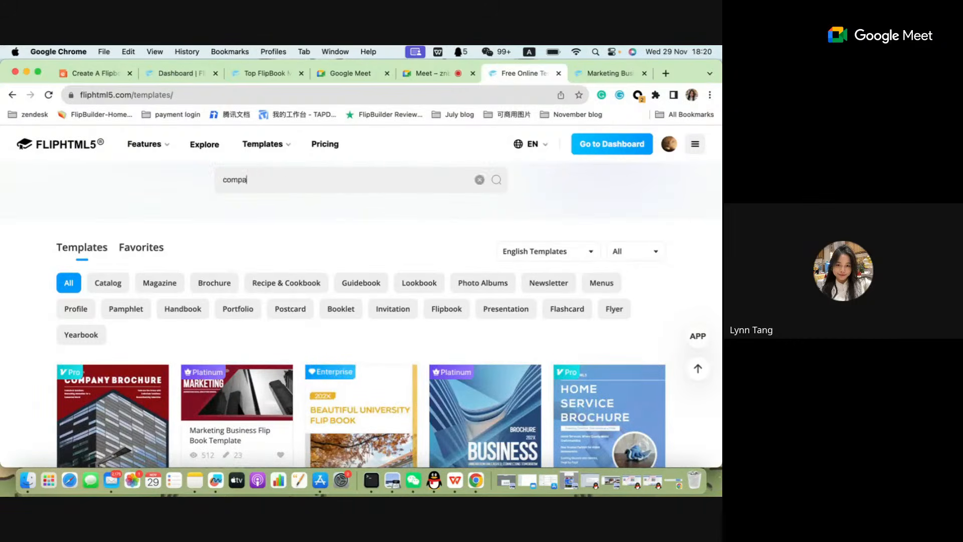
type("ny")
key("Return")
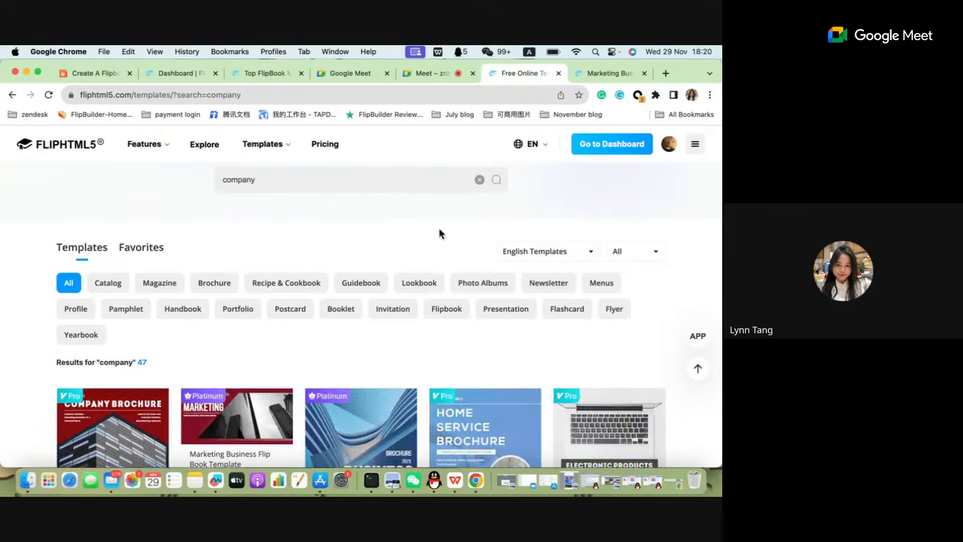
scroll(330, 397, "down", 1)
scroll(330, 397, "down", 4)
scroll(329, 399, "up", 6)
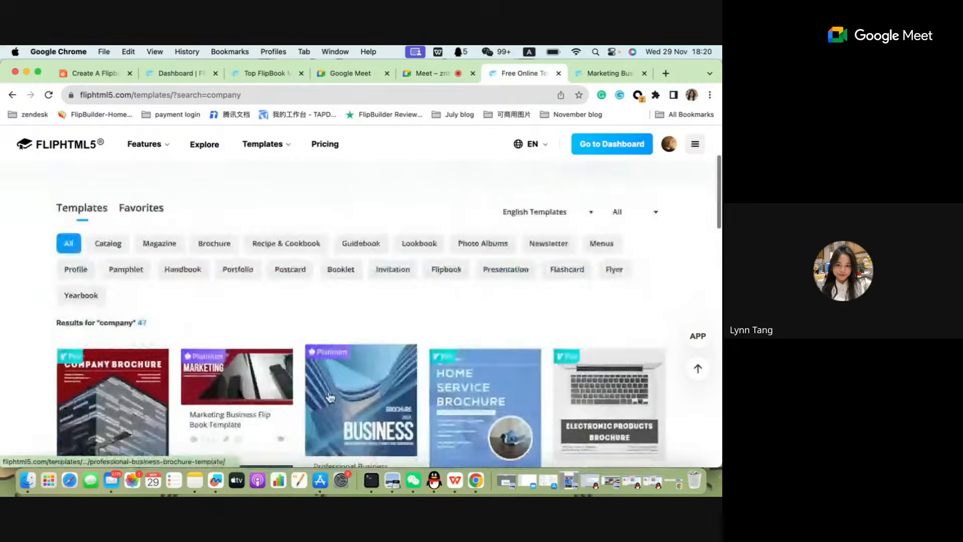
scroll(330, 402, "down", 5)
scroll(329, 412, "up", 5)
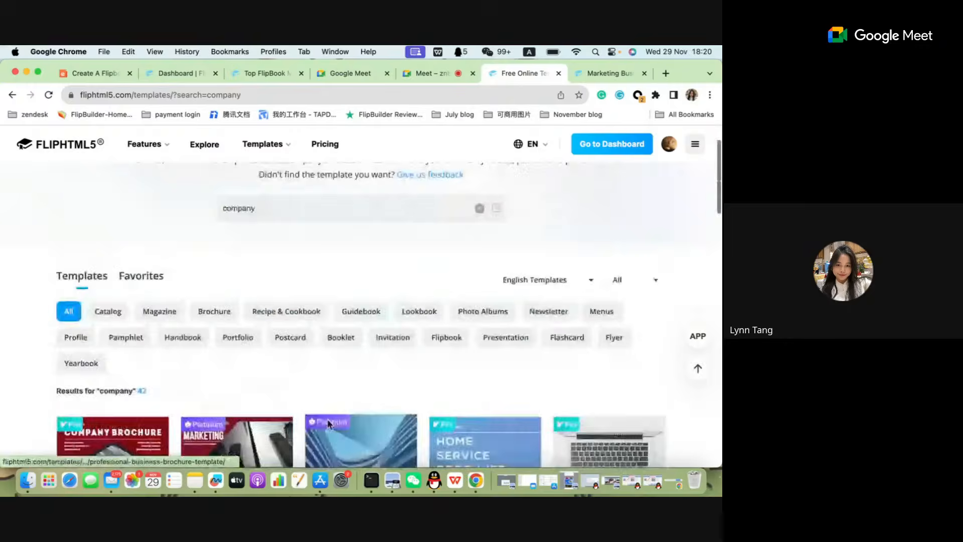
scroll(346, 350, "down", 5)
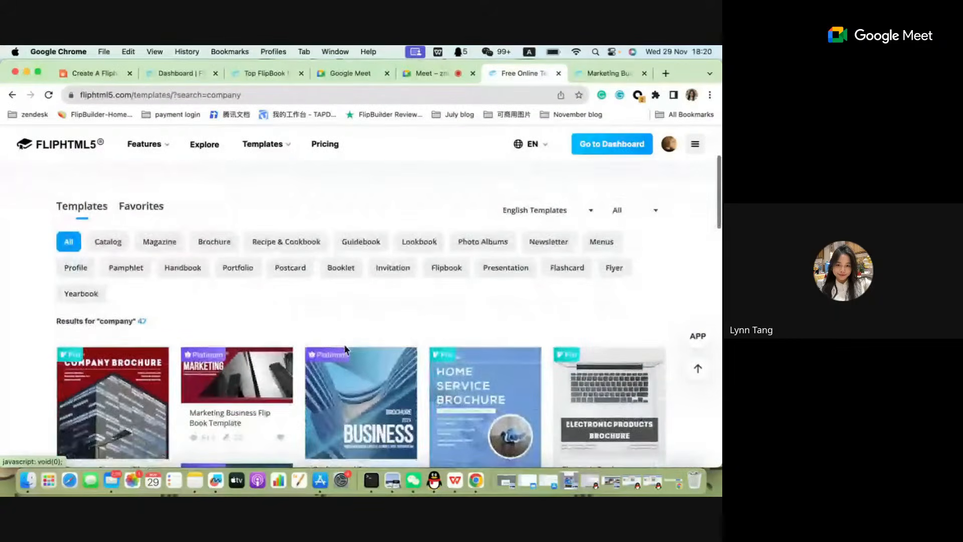
scroll(345, 350, "up", 4)
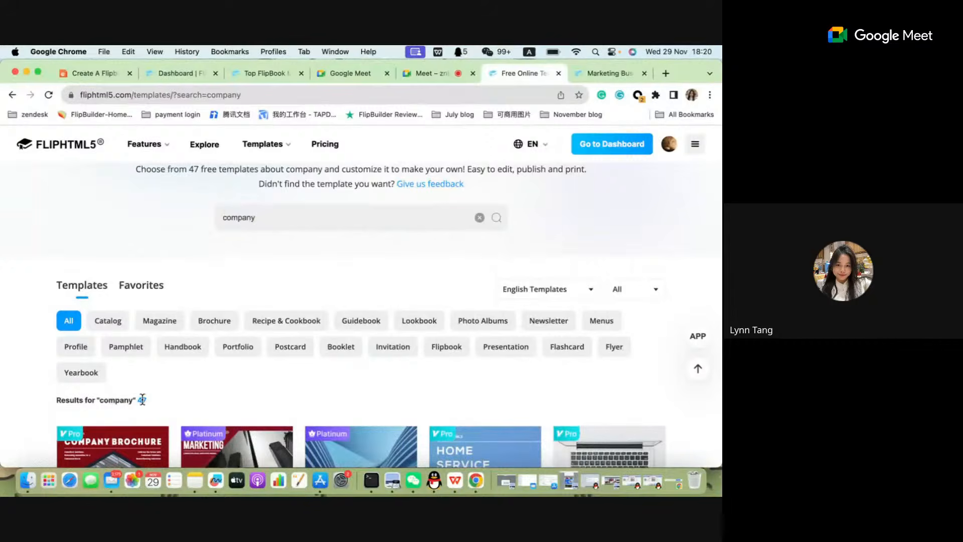
Replace the company search with "business" and browse through the matching templates.
left_click(480, 217)
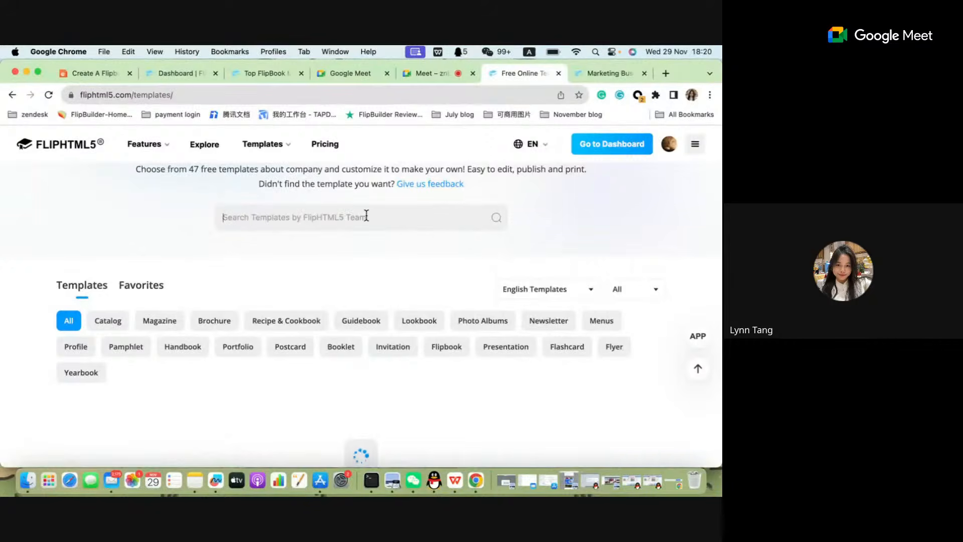
left_click(366, 217)
type("business")
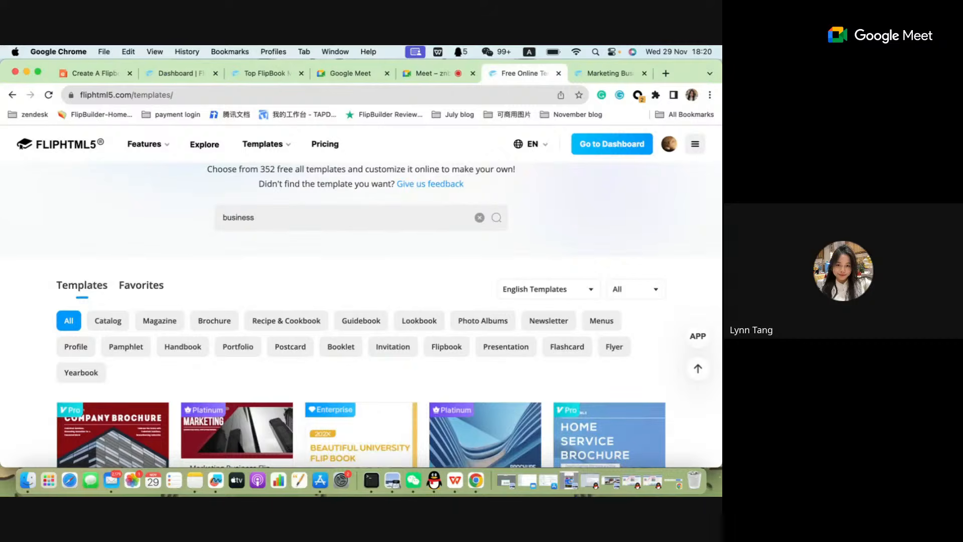
key("Return")
scroll(332, 369, "down", 3)
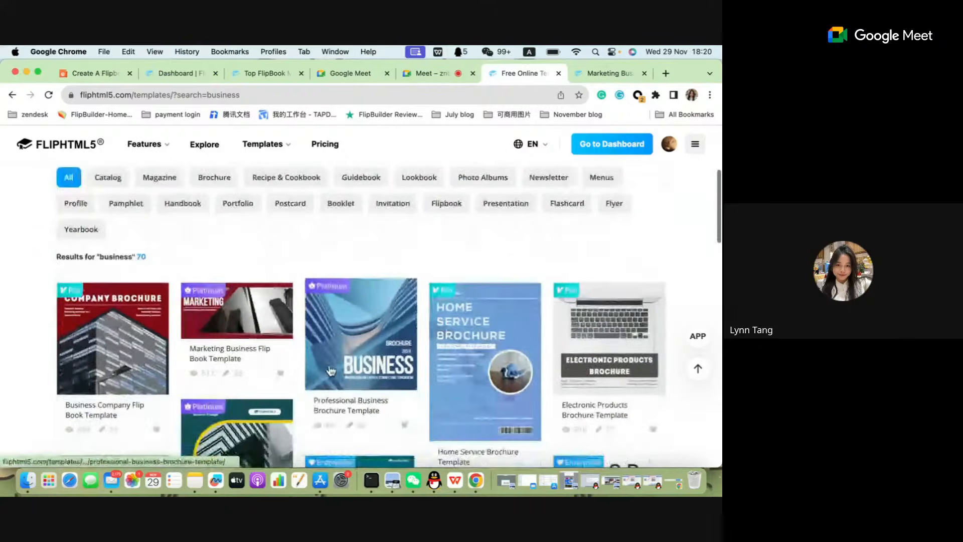
scroll(331, 370, "down", 2)
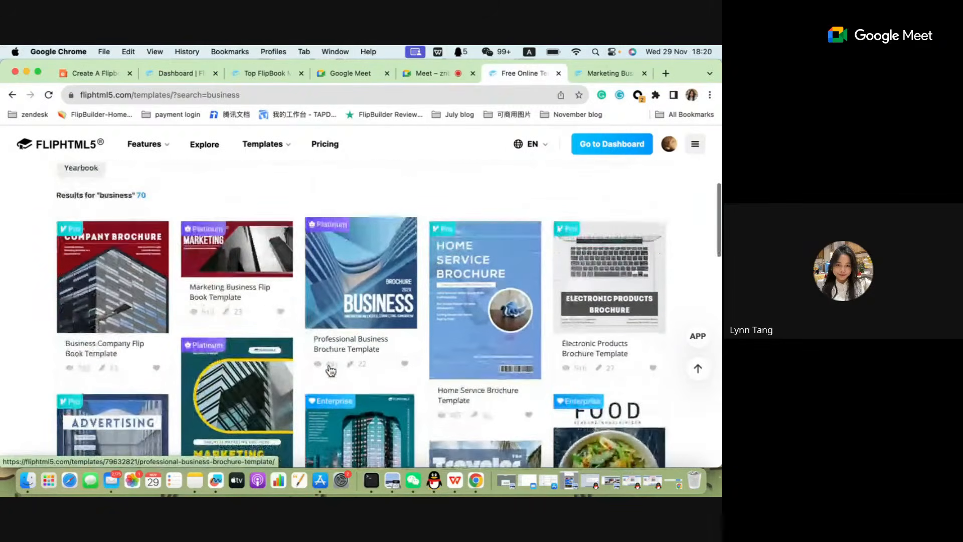
scroll(332, 370, "up", 3)
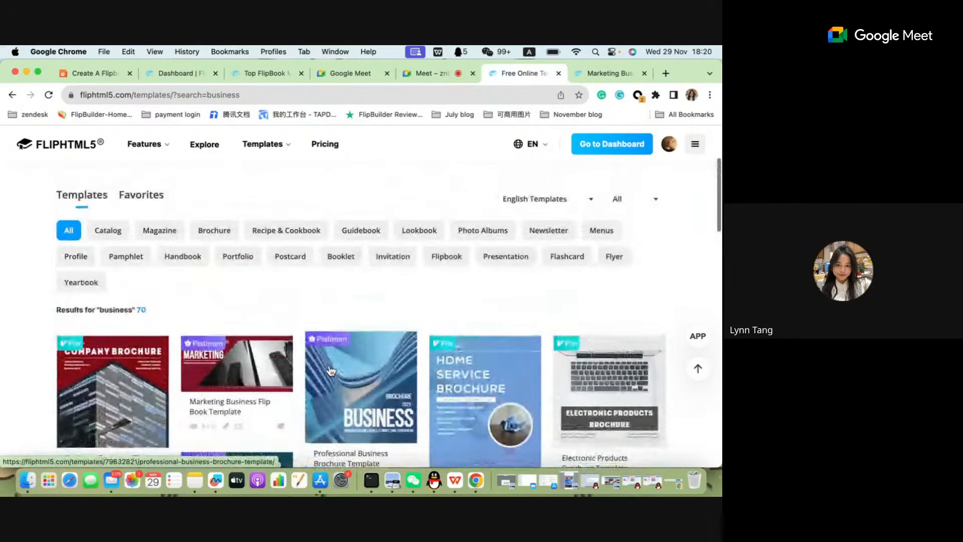
scroll(332, 371, "down", 8)
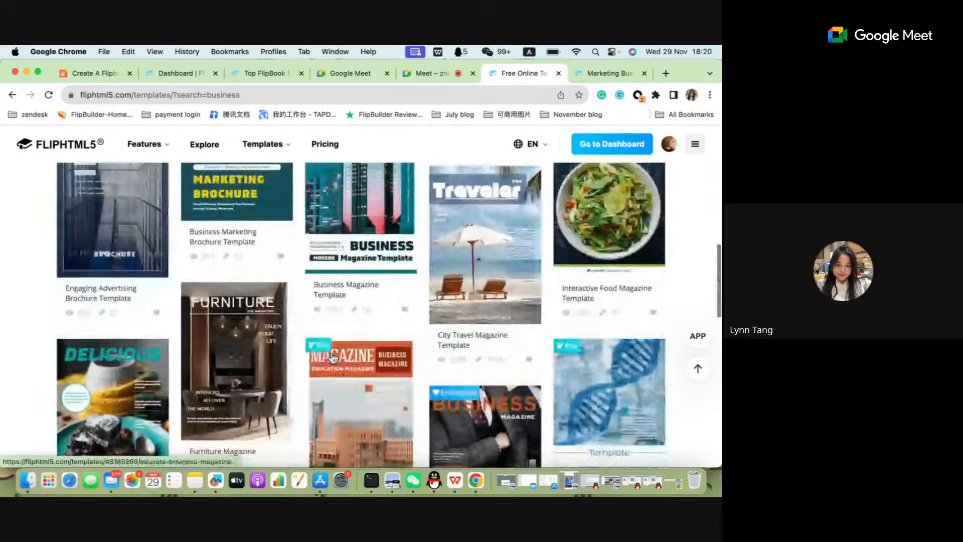
scroll(332, 359, "down", 3)
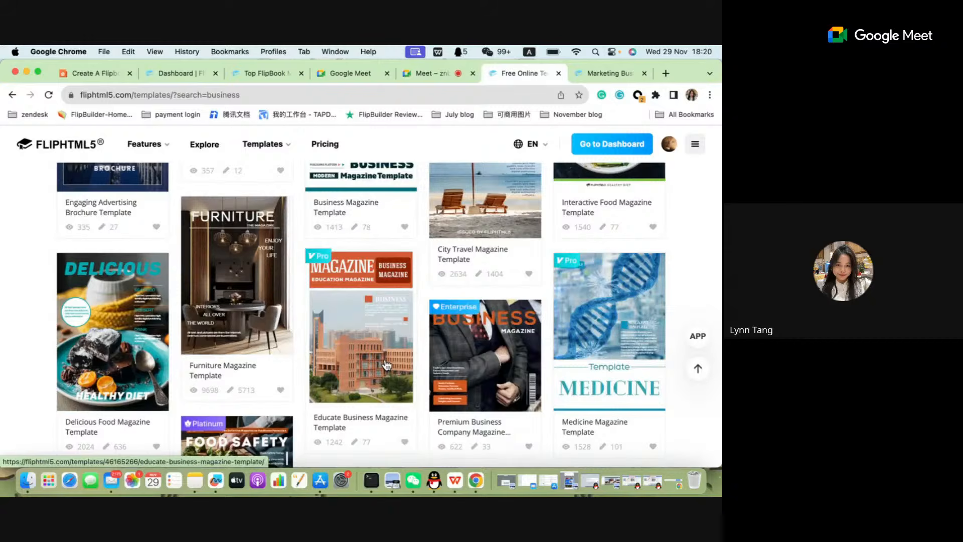
Open the template gallery's feedback options and bring up the form for requesting a new feature or template type.
scroll(389, 356, "up", 15)
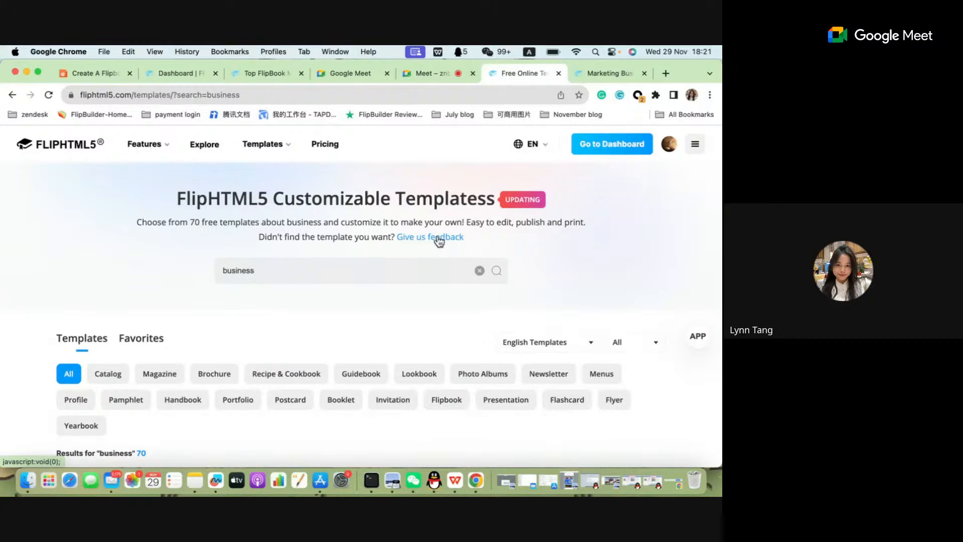
left_click(441, 238)
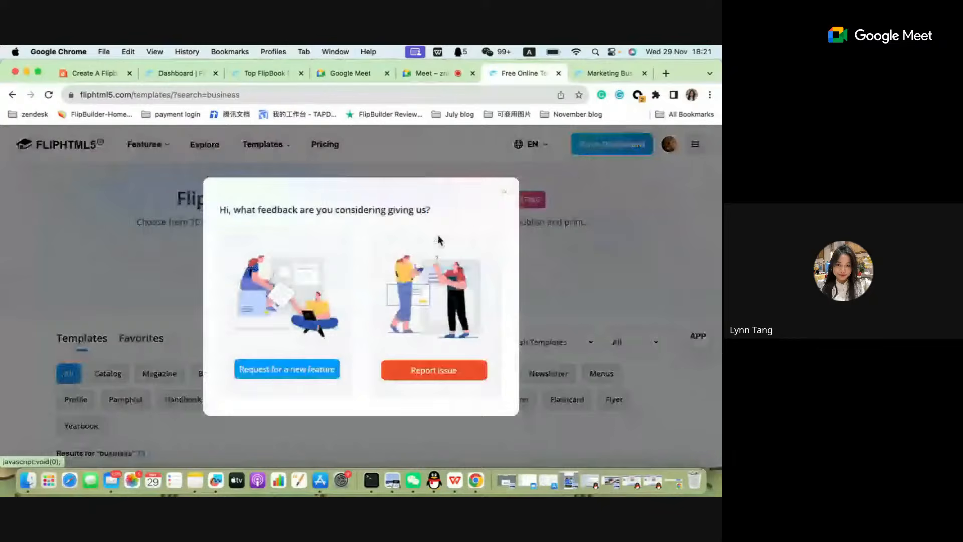
left_click(266, 373)
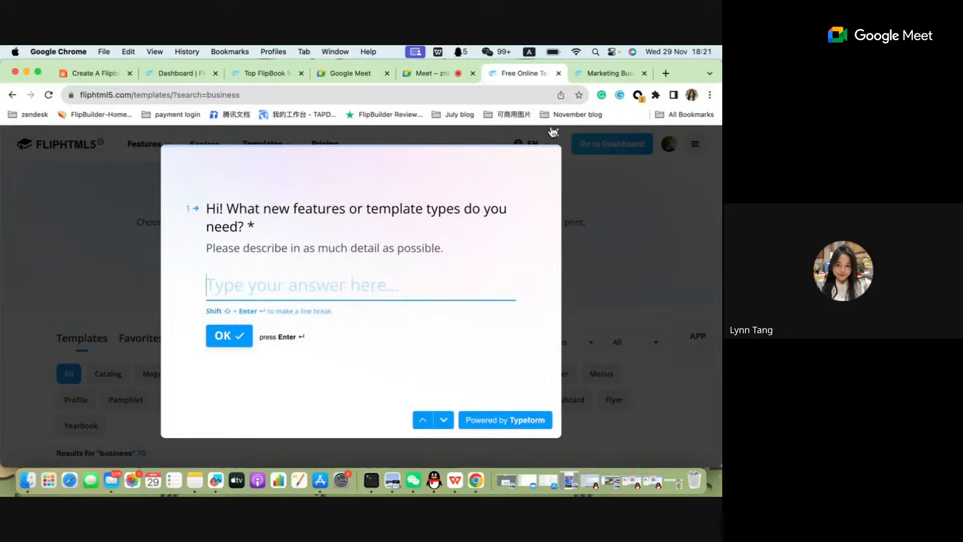
Close the template request form and run the template search for "business" again.
left_click(554, 132)
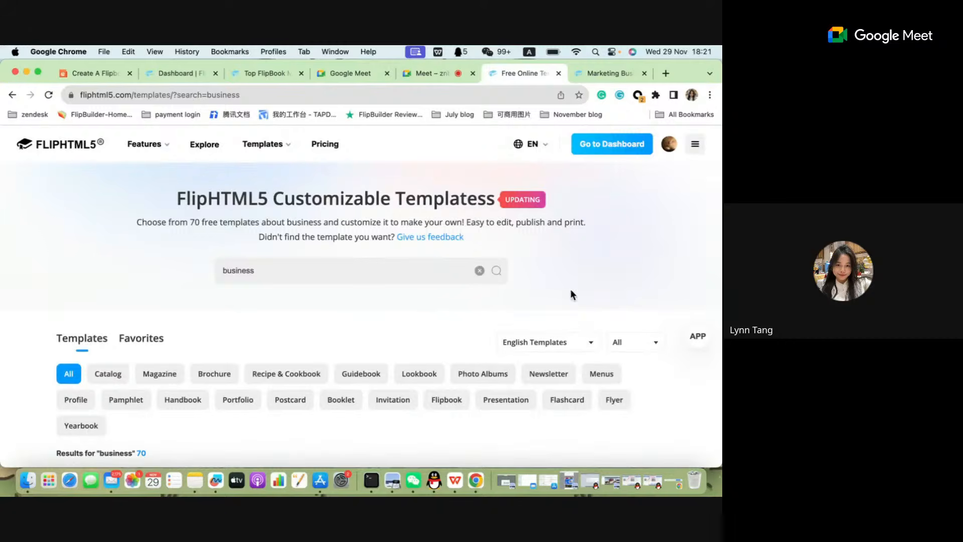
left_click(479, 270)
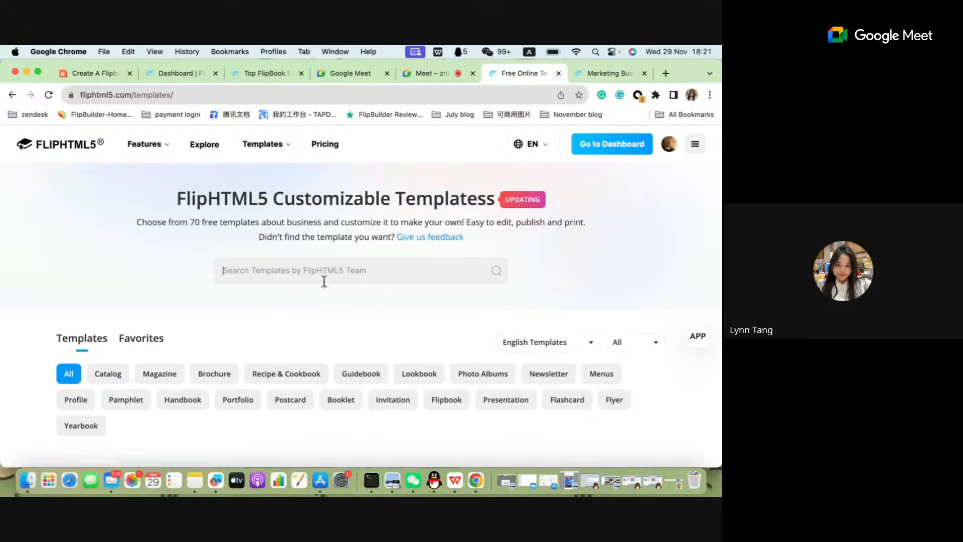
type("business")
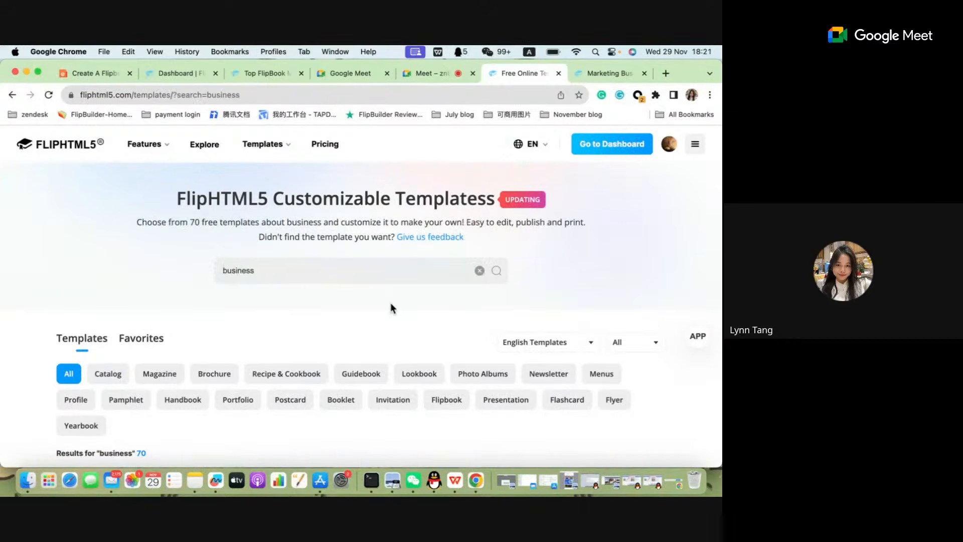
left_click(293, 95)
key("Return")
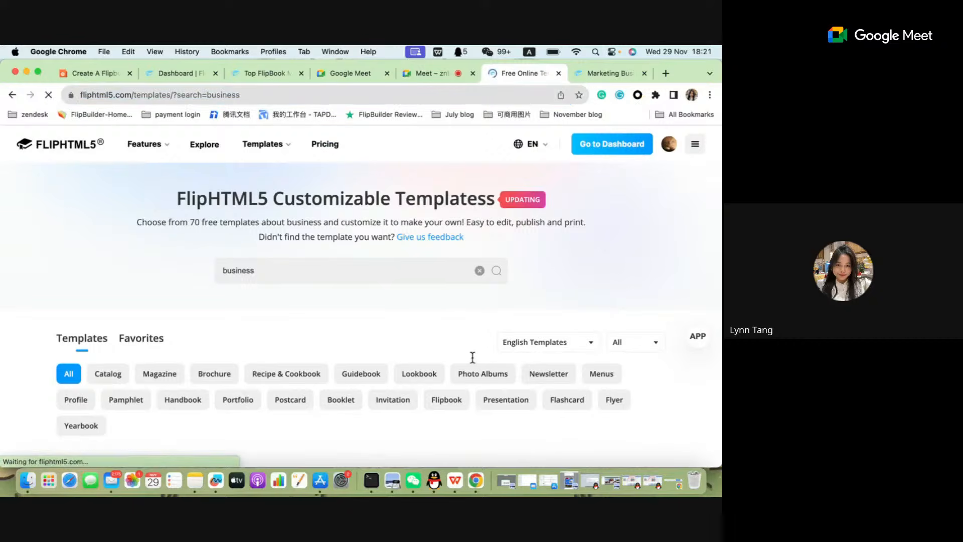
Open the Premium Business Company Magazine Template from the business results and start customizing it in the page editor.
scroll(474, 364, "down", 6)
scroll(474, 364, "up", 3)
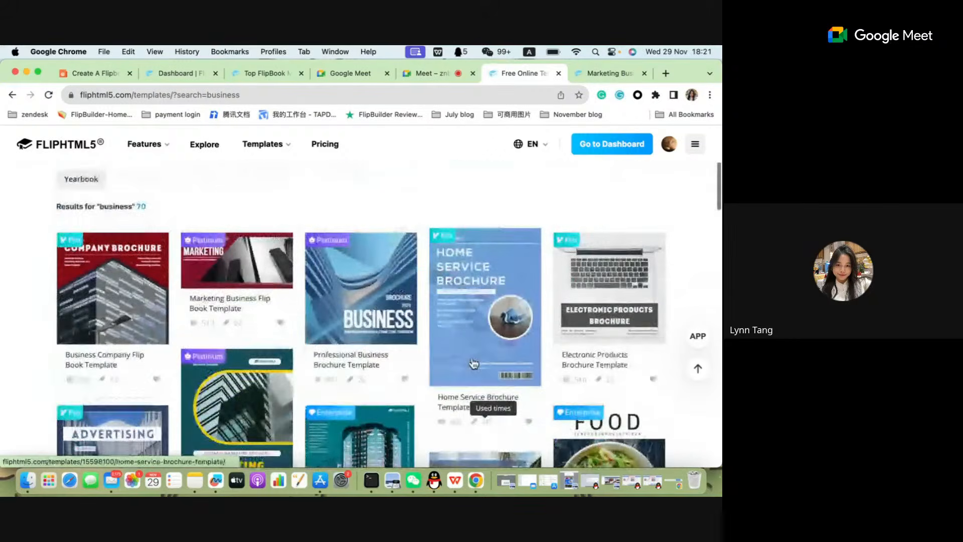
scroll(474, 363, "down", 8)
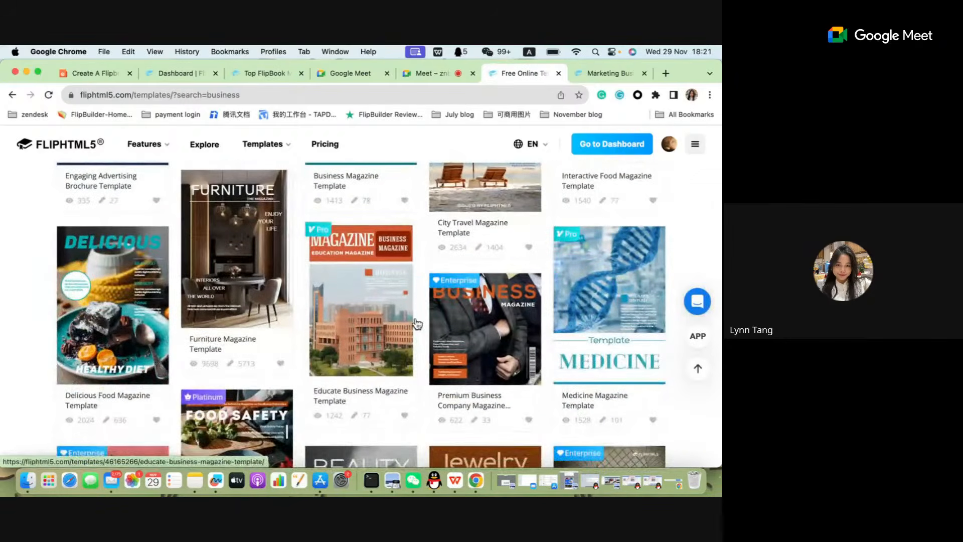
scroll(416, 323, "up", 2)
scroll(416, 323, "down", 1)
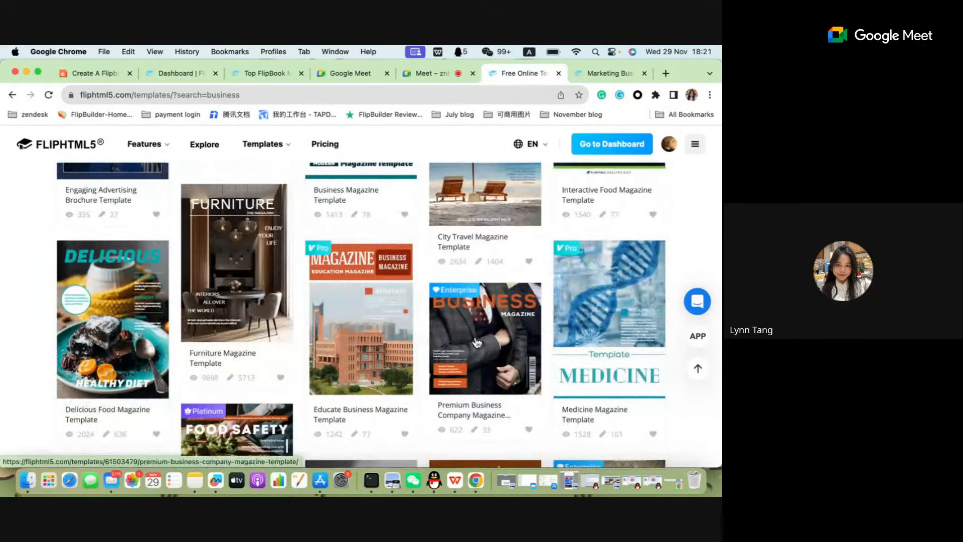
scroll(517, 329, "down", 1)
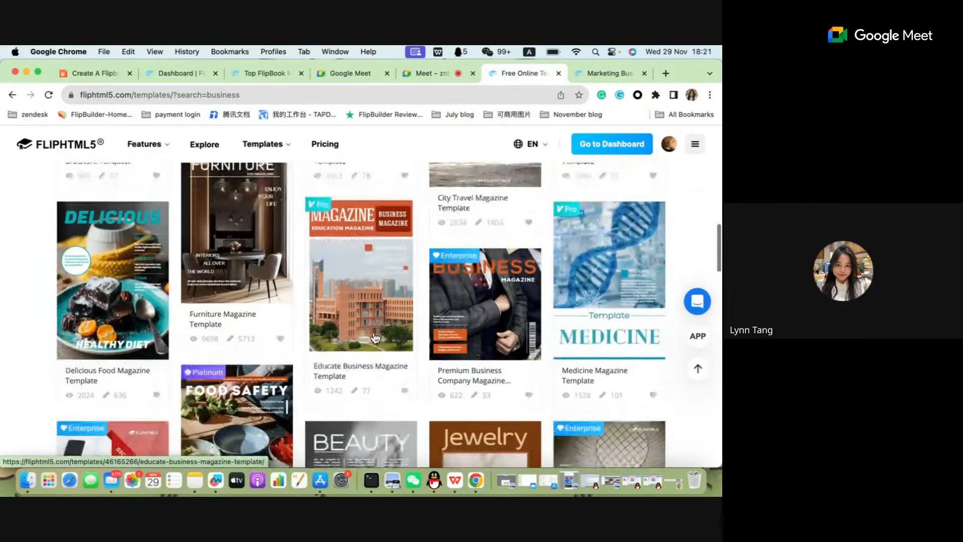
left_click(497, 284)
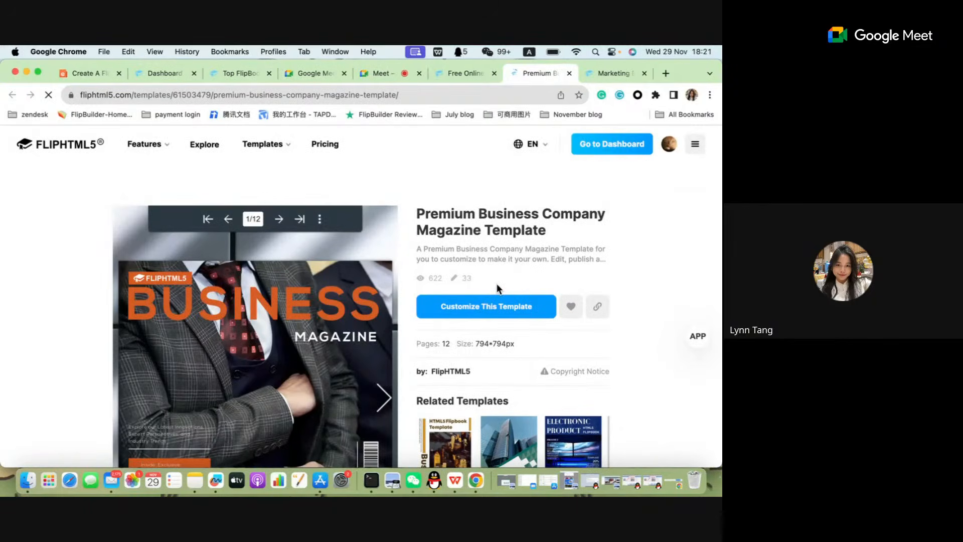
scroll(495, 285, "down", 2)
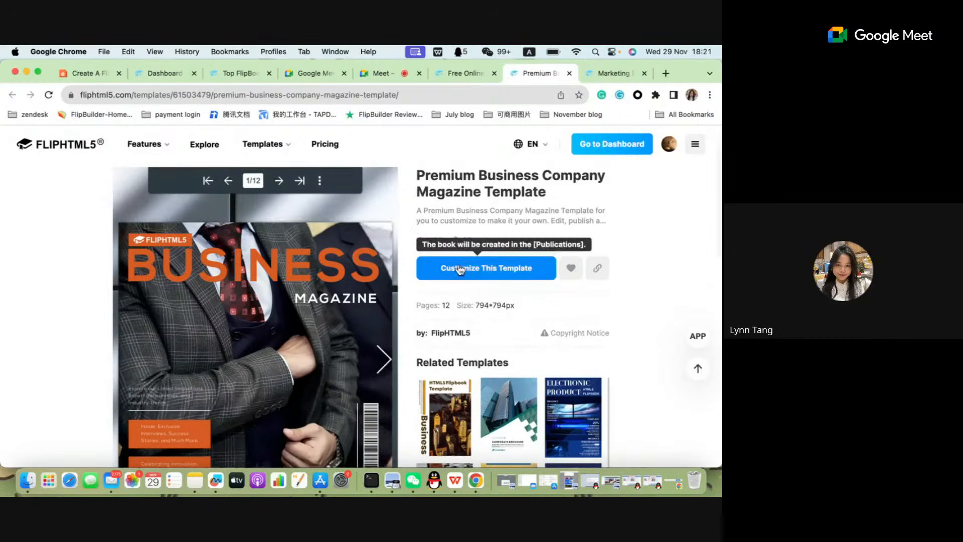
left_click(497, 269)
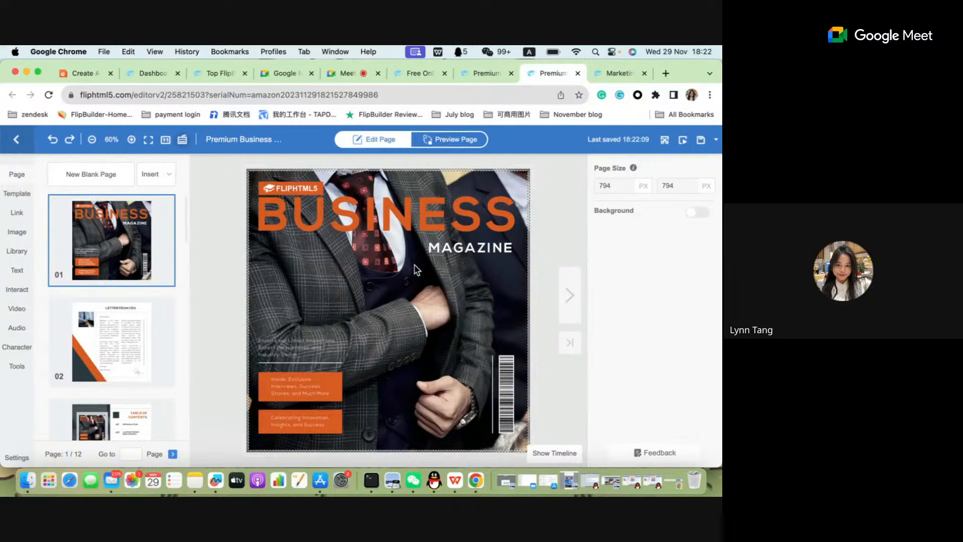
Replace the cover's background photo with "image for test 2.jpg" from the Downloads folder, accepting the image size notice.
left_click(360, 231)
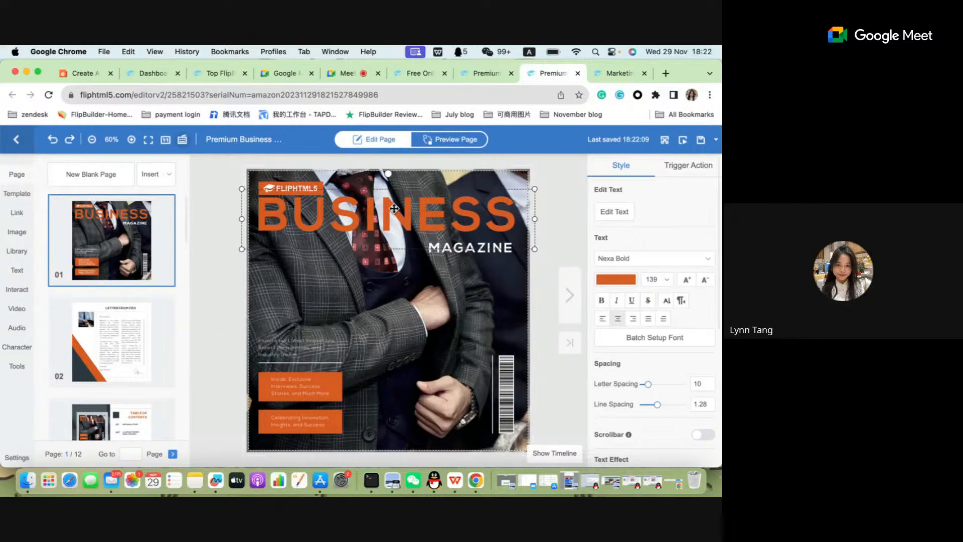
left_click(406, 317)
mouse_move(399, 312)
left_mouse_down()
mouse_move(409, 317)
mouse_move(399, 306)
left_mouse_up()
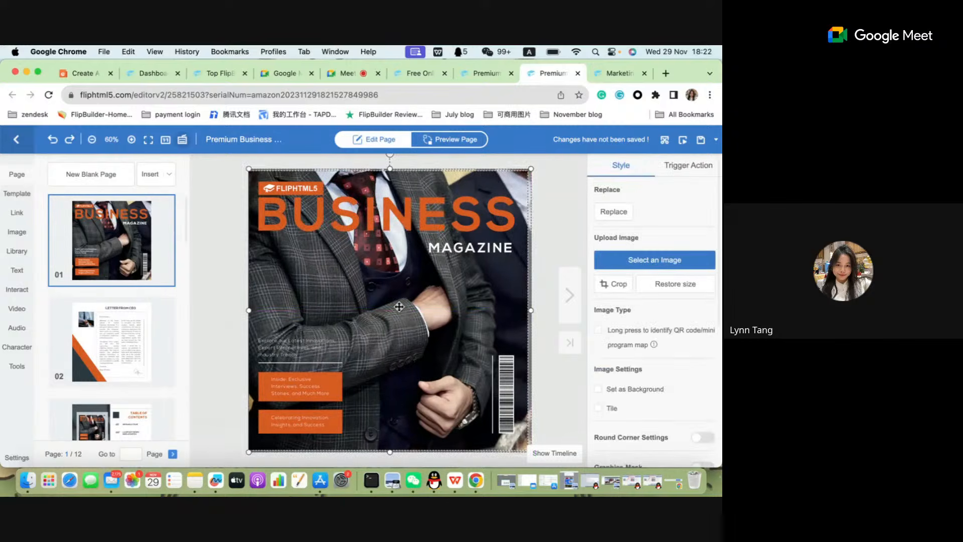
double_click(399, 306)
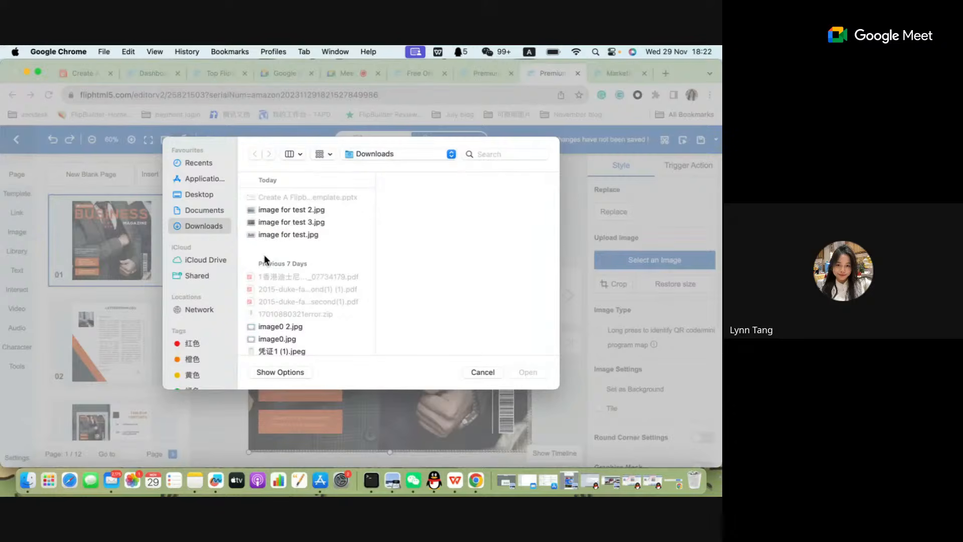
left_click(287, 210)
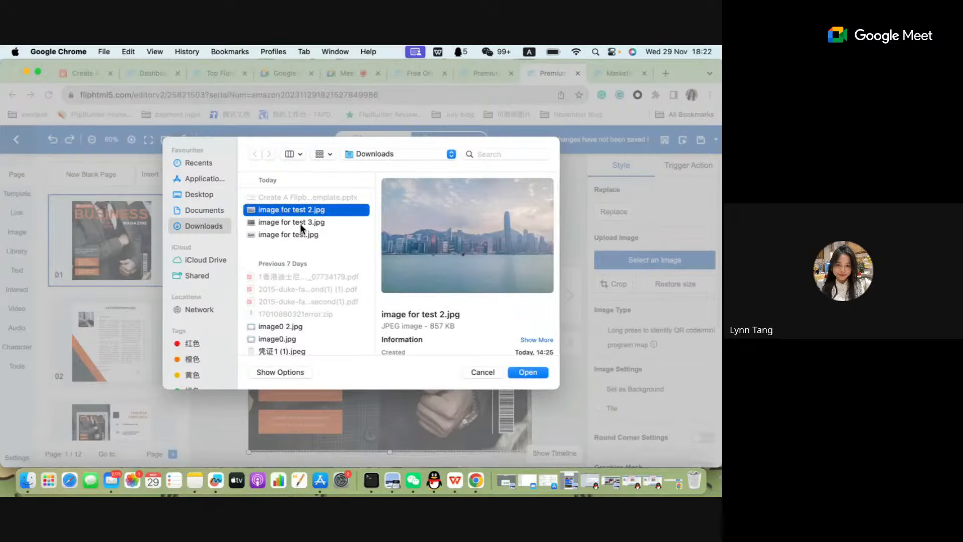
left_click(294, 222)
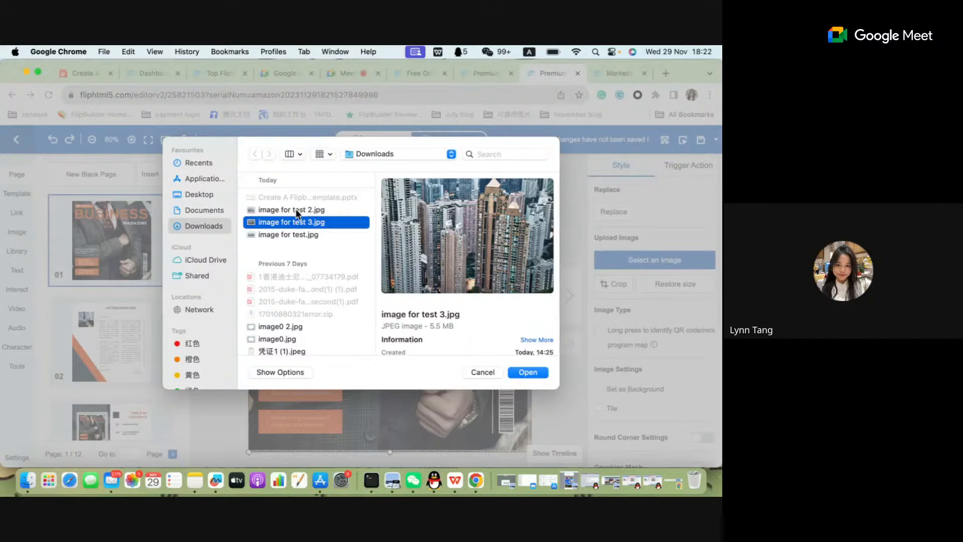
left_click(296, 209)
left_click(307, 234)
left_click(305, 221)
left_click(305, 209)
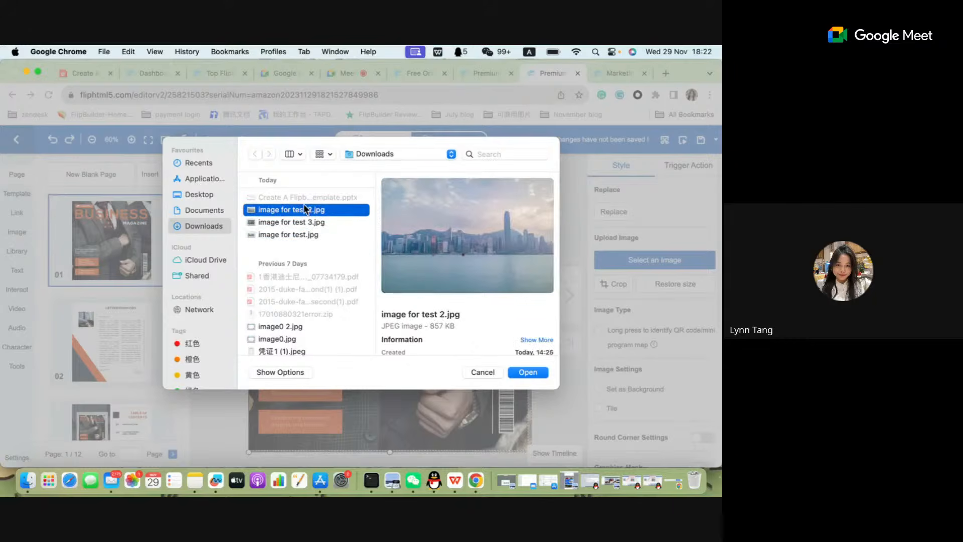
left_click(538, 371)
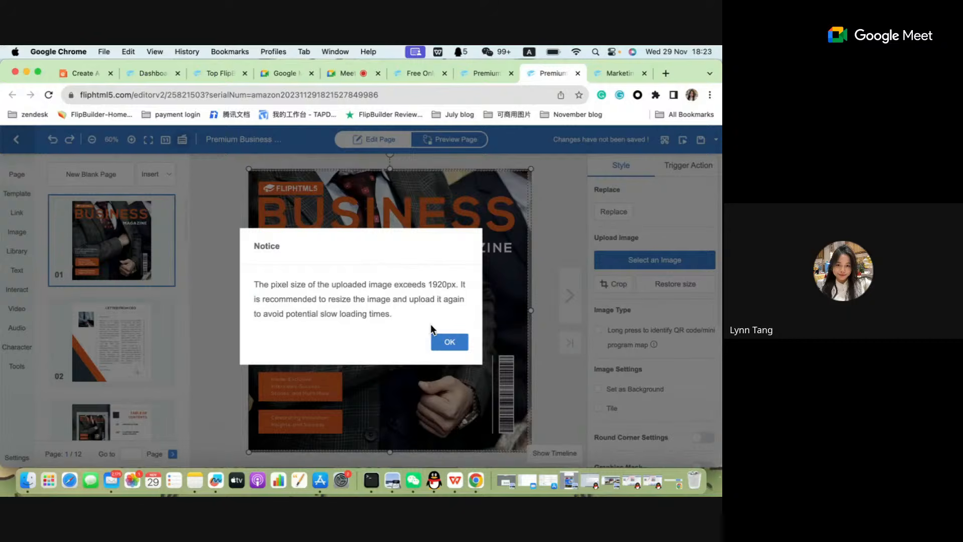
left_click(450, 343)
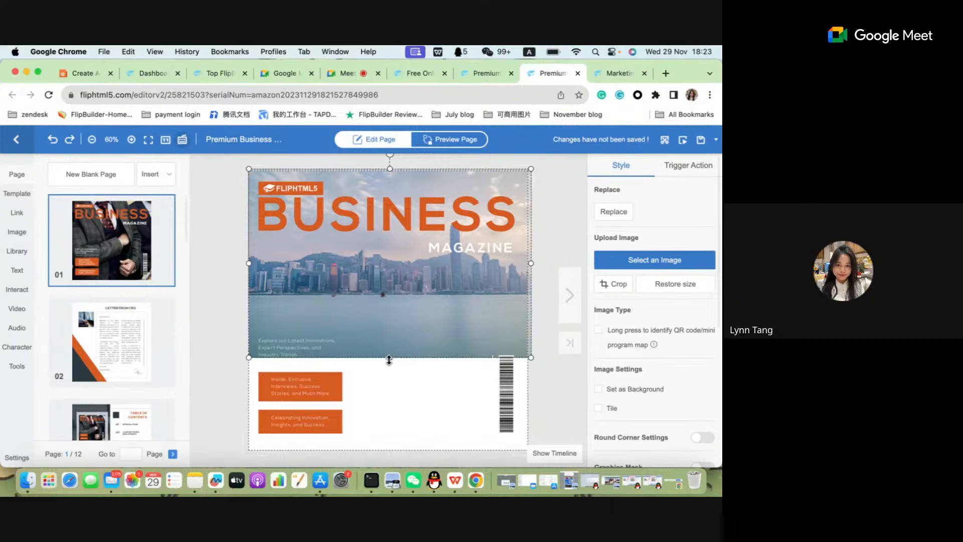
Stretch the new skyline image to the cover's lower edge and trim its width to match the page.
left_click_drag(391, 358, 389, 454)
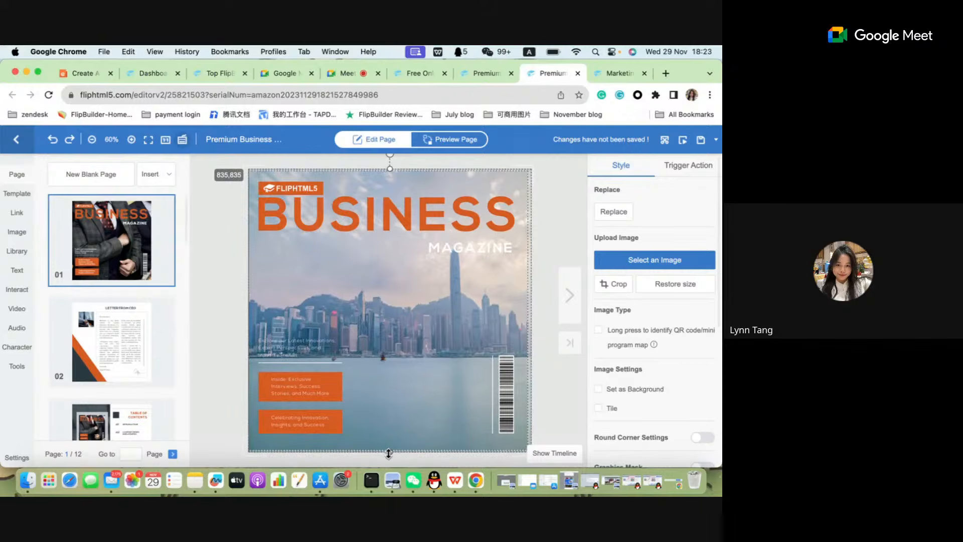
left_click_drag(389, 453, 386, 452)
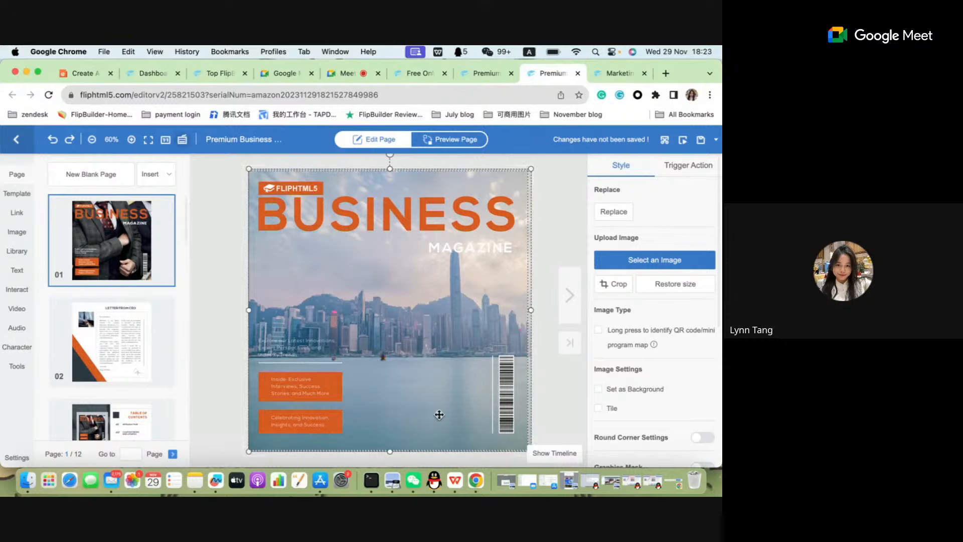
left_click_drag(531, 311, 529, 312)
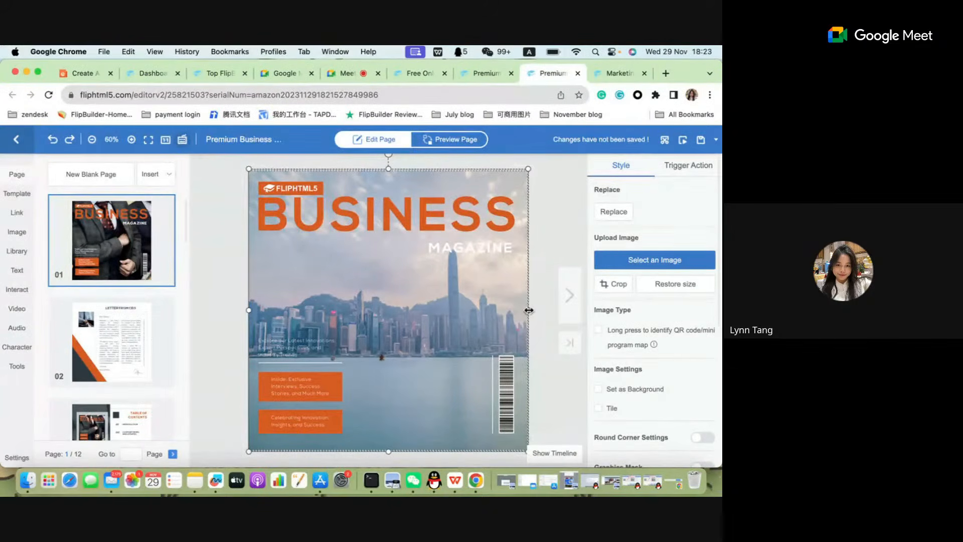
Replace the cover title text "BUSINESS" with "FlipHTML5".
left_click(442, 207)
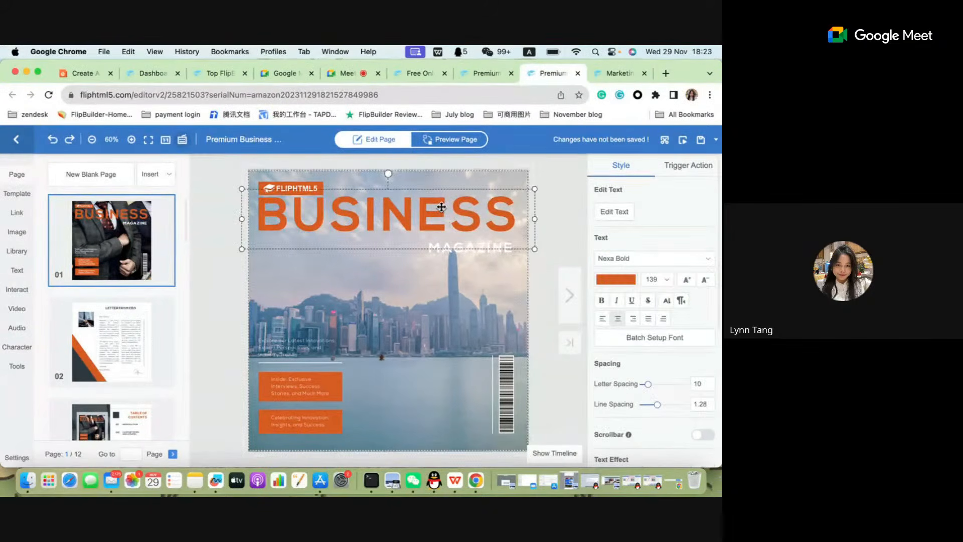
double_click(505, 211)
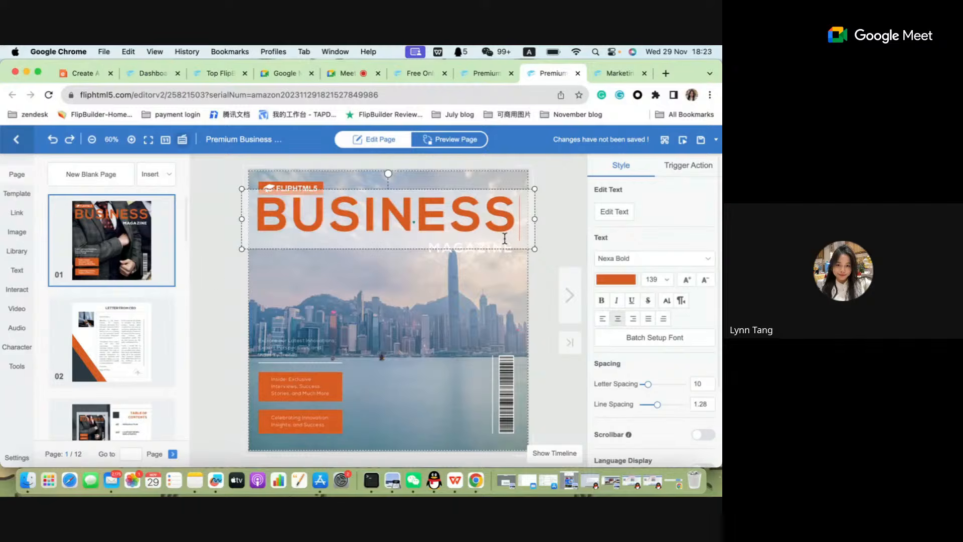
key("BackSpace")
key("BackSpace")
key("BackSpace")
key("BackSpace")
key("BackSpace")
key("BackSpace")
key("BackSpace")
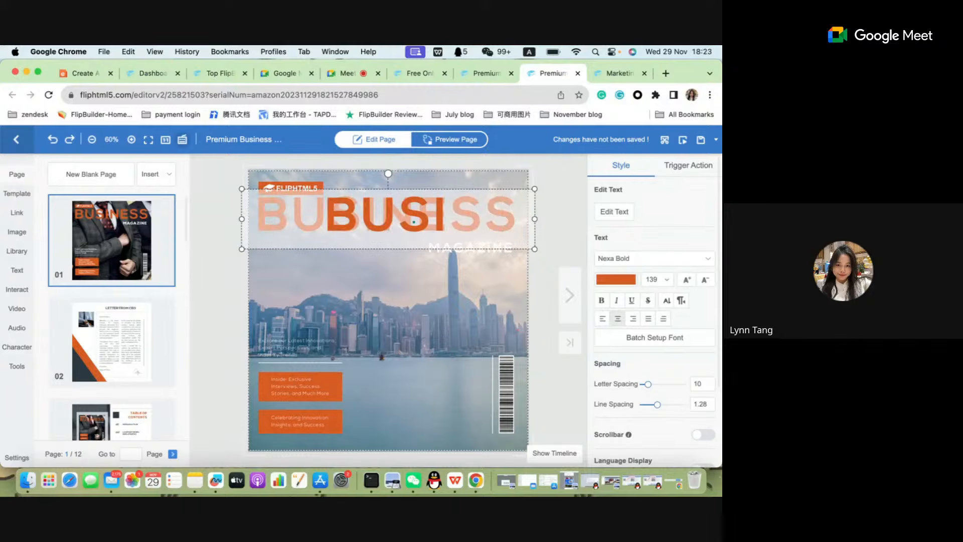
key("BackSpace")
key("ctrl+space")
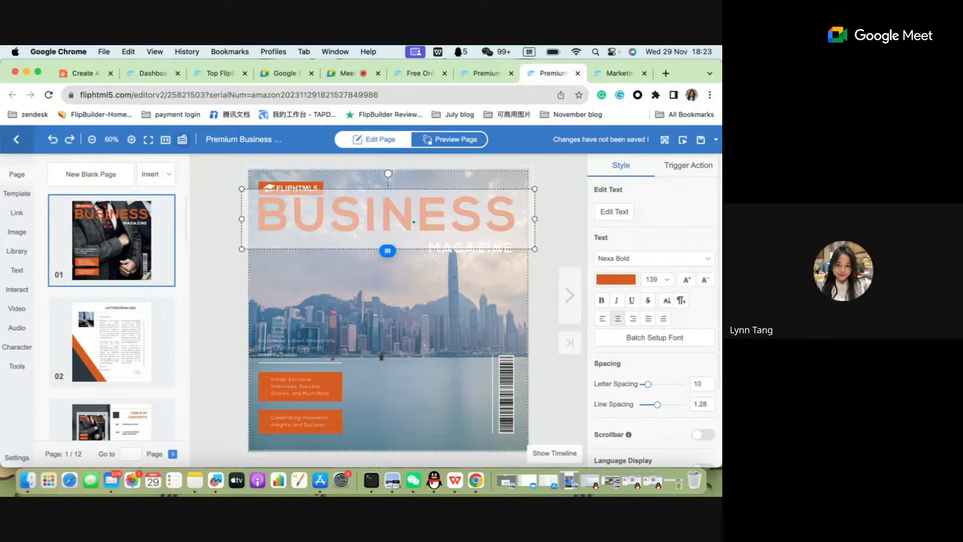
key("ctrl+space")
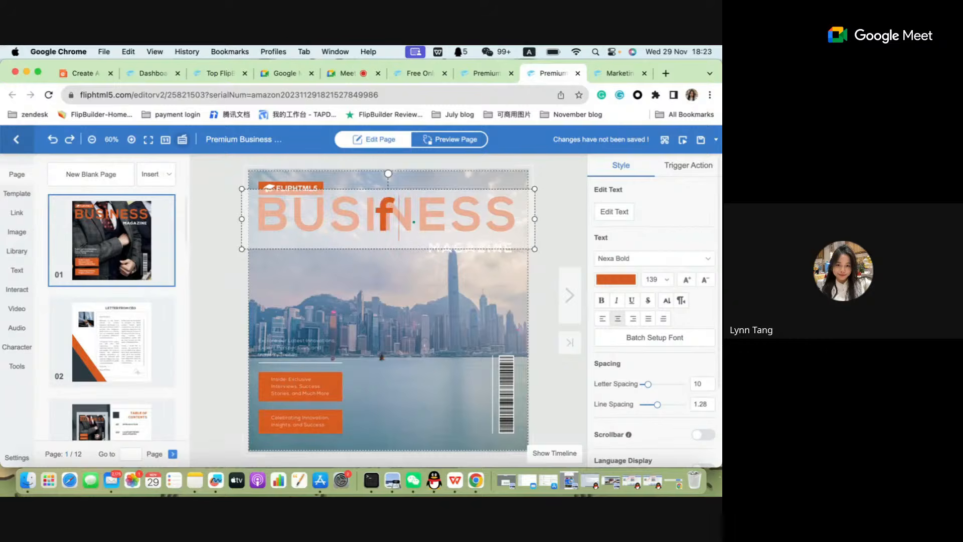
type("Flip")
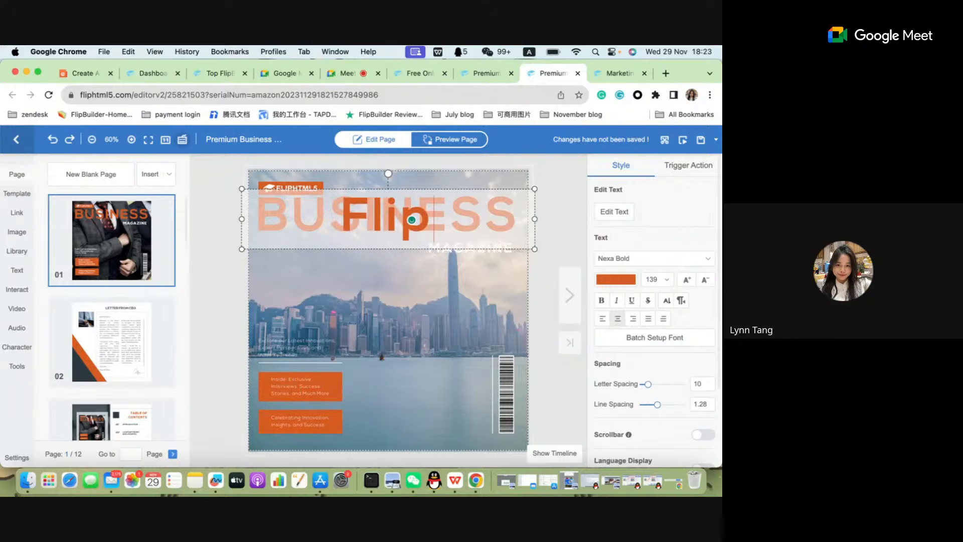
type("HTML")
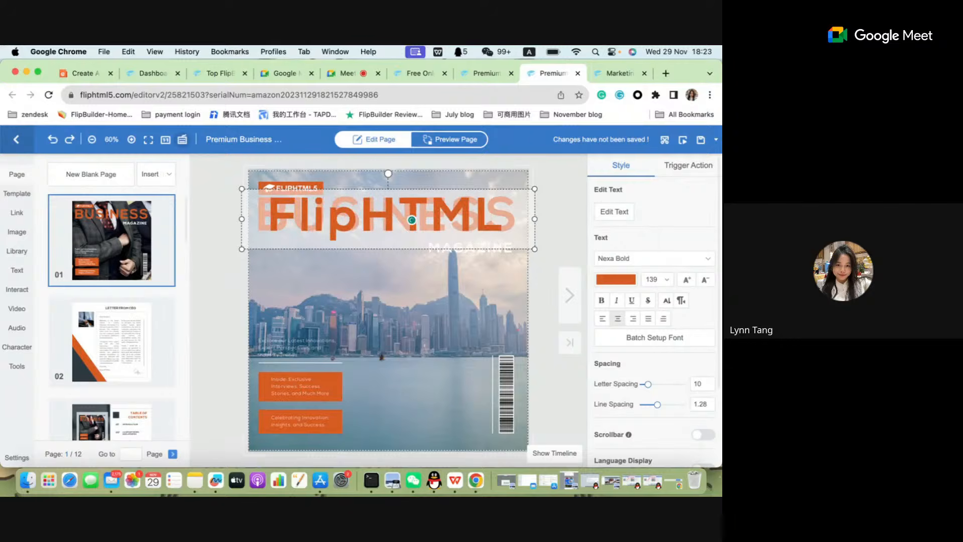
type("5")
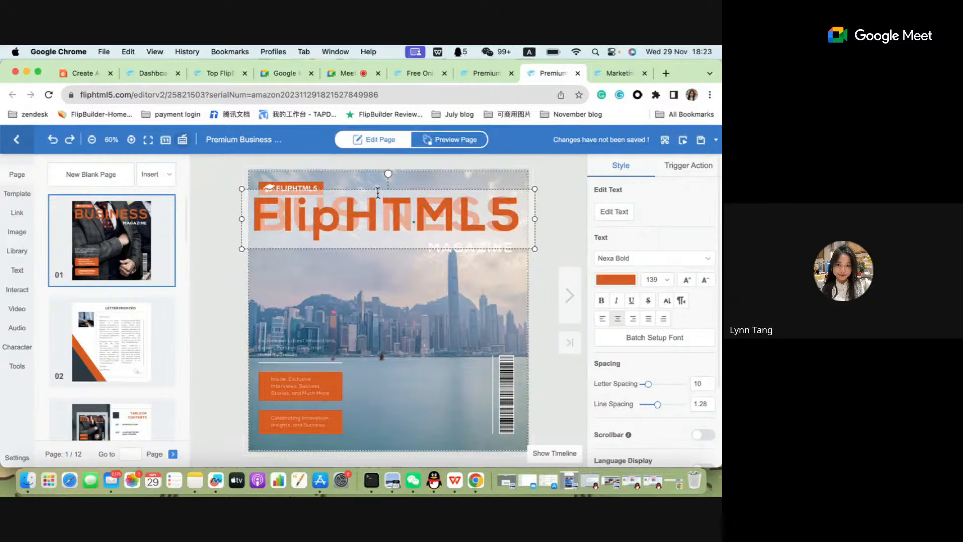
left_click(385, 316)
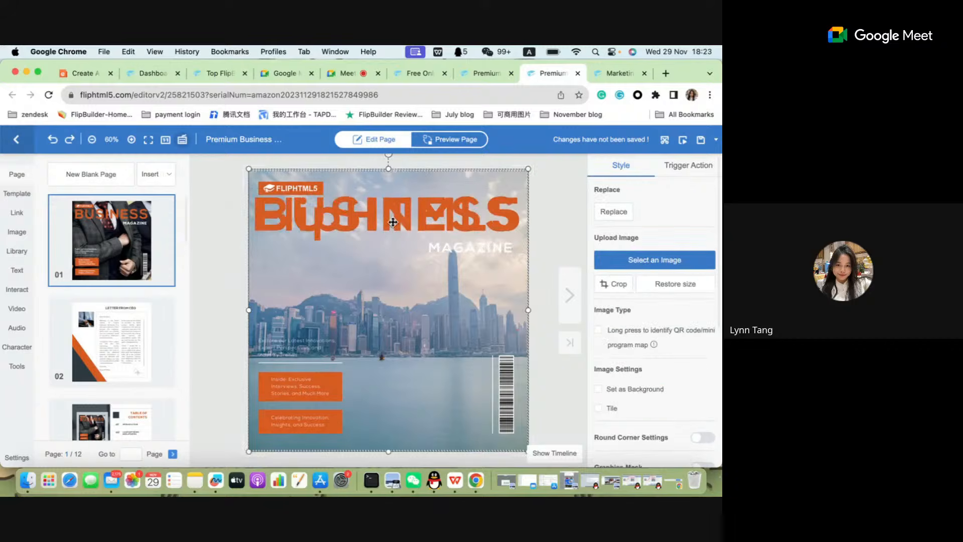
Delete the leftover BUSINESS text behind the FlipHTML5 title and position the new title in its place above MAGAZINE.
left_click(382, 216)
left_click_drag(383, 216, 378, 309)
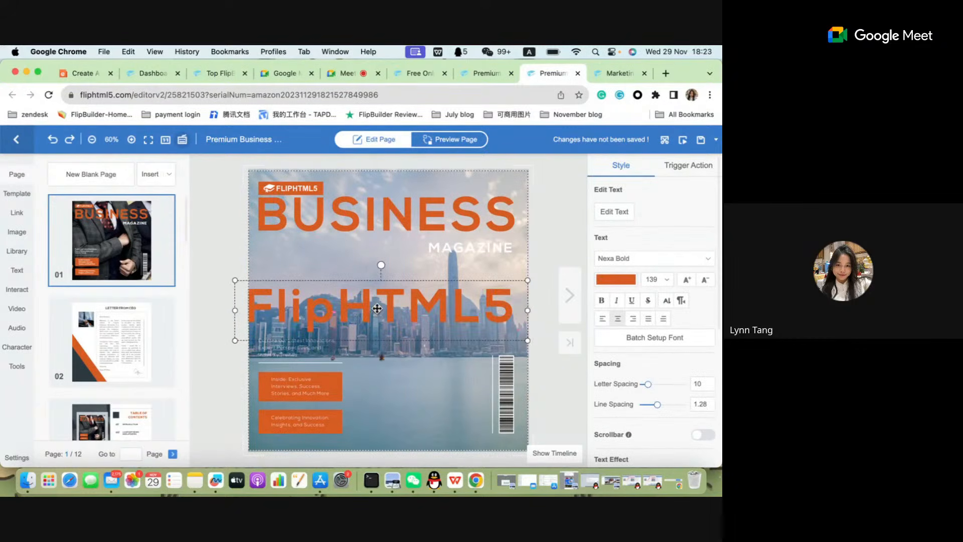
left_click(372, 202)
key("Delete")
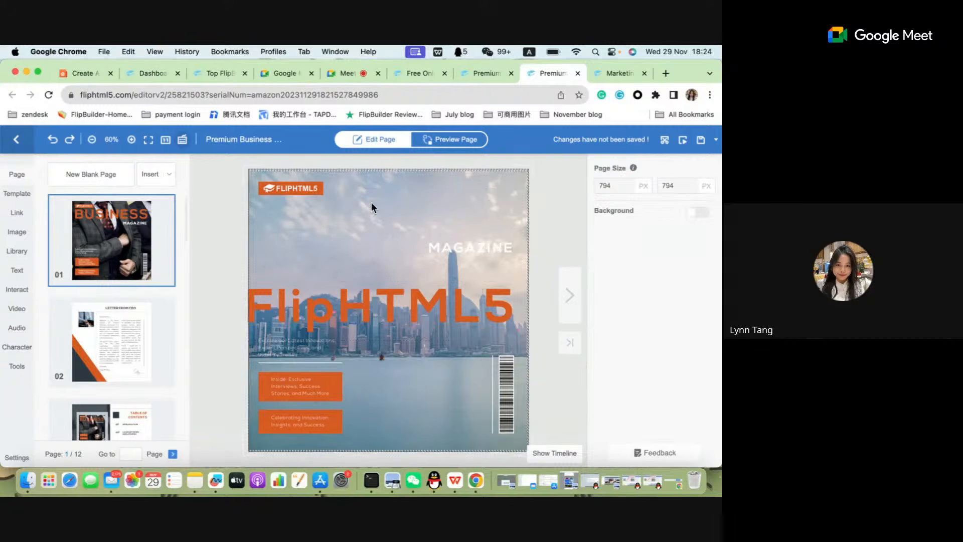
left_click_drag(366, 296, 374, 220)
left_click(389, 224)
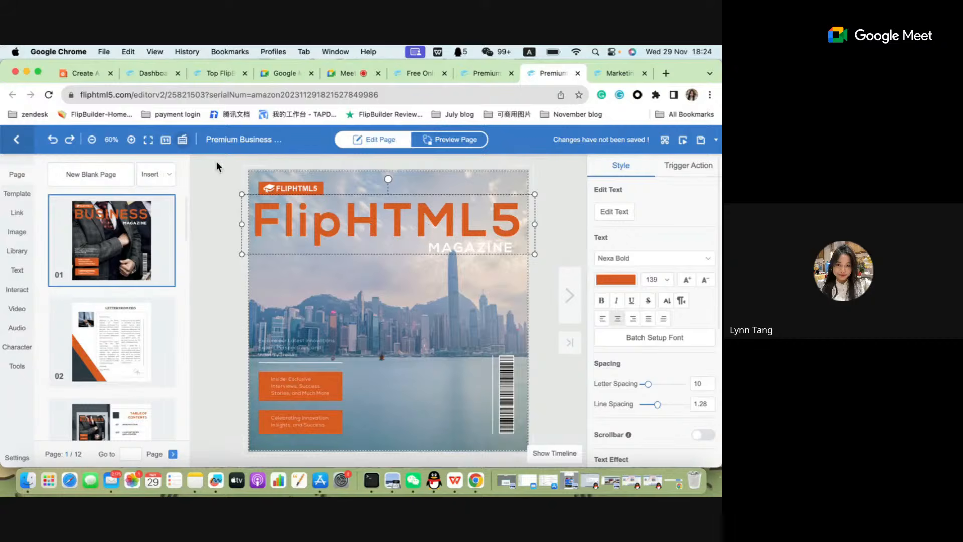
Open the keyboard shortcut list and review the Edit shortcuts for copying and pasting.
left_click(181, 144)
scroll(668, 284, "down", 1)
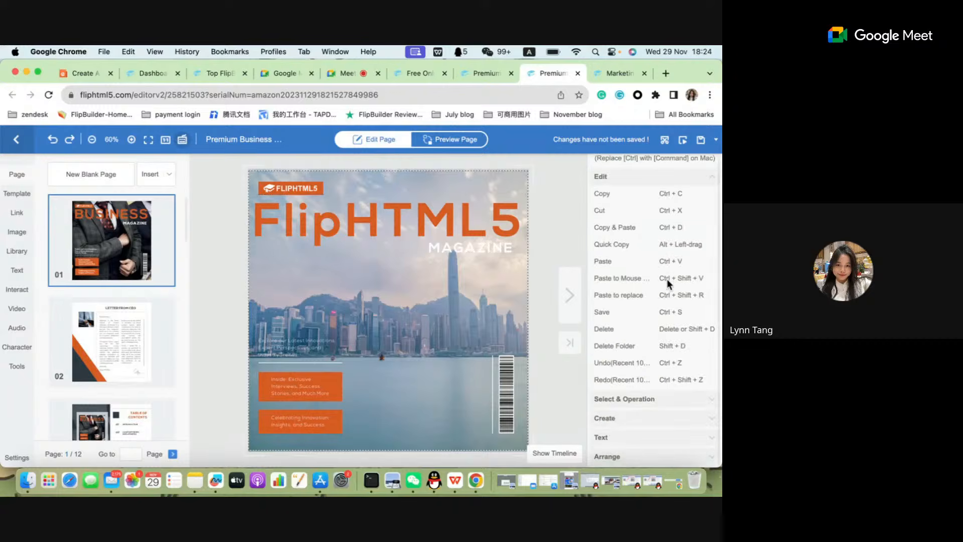
scroll(669, 284, "up", 1)
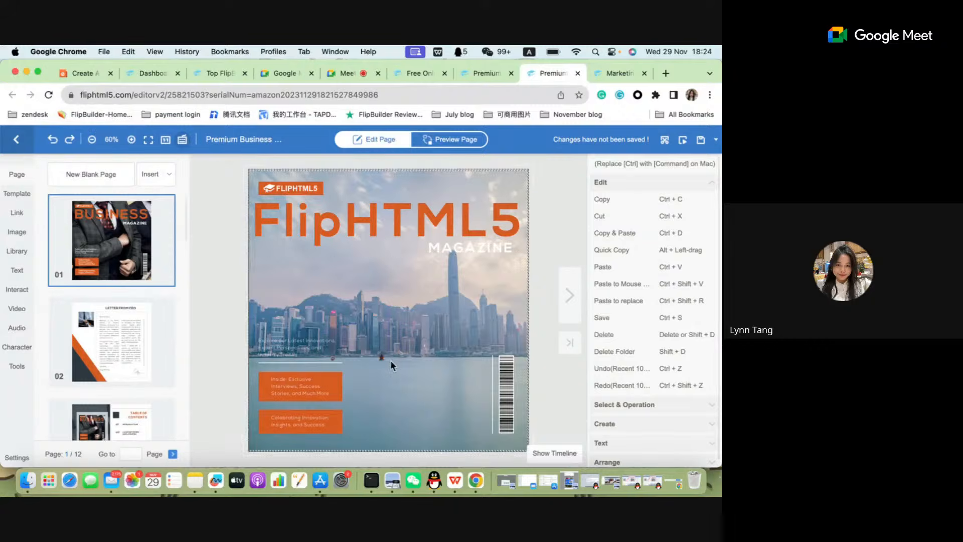
left_click(708, 190)
Duplicate the FlipHTML5 cover title and lower the copy's opacity.
left_click(527, 210)
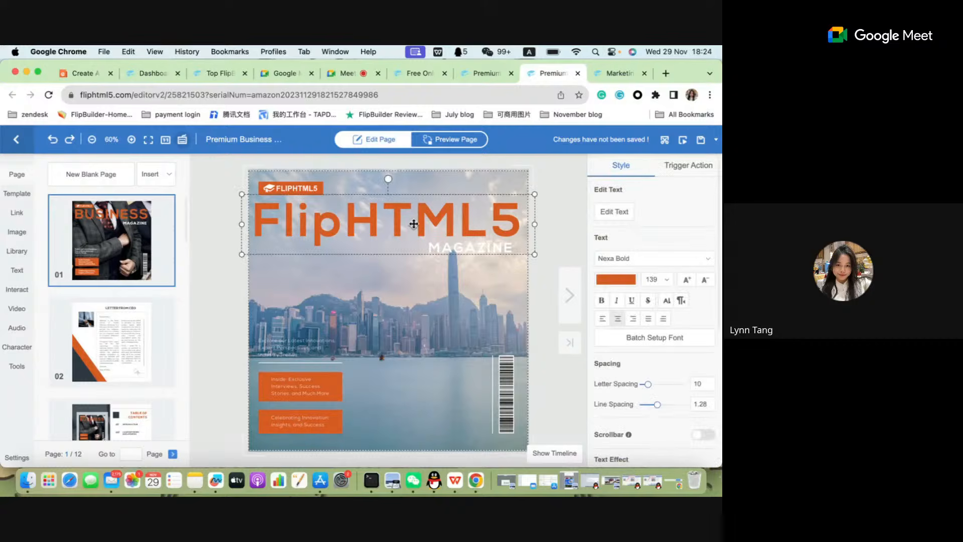
mouse_move(372, 214)
left_mouse_down()
mouse_move(370, 263)
mouse_move(366, 219)
left_mouse_up()
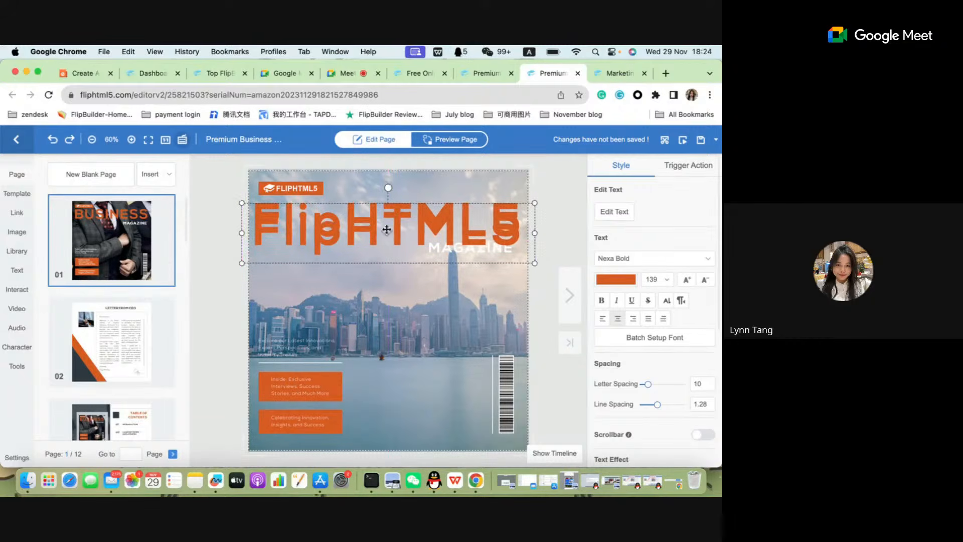
scroll(719, 345, "down", 5)
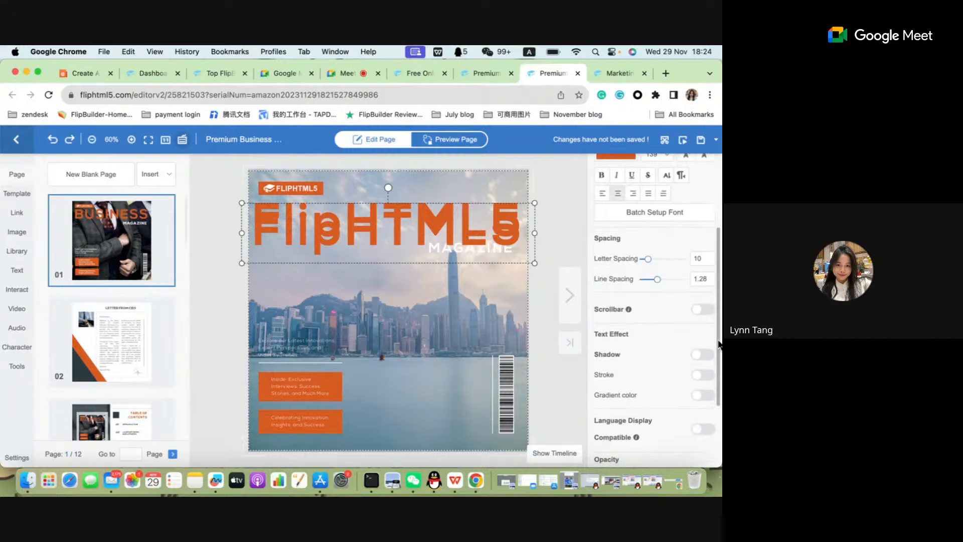
scroll(642, 318, "down", 4)
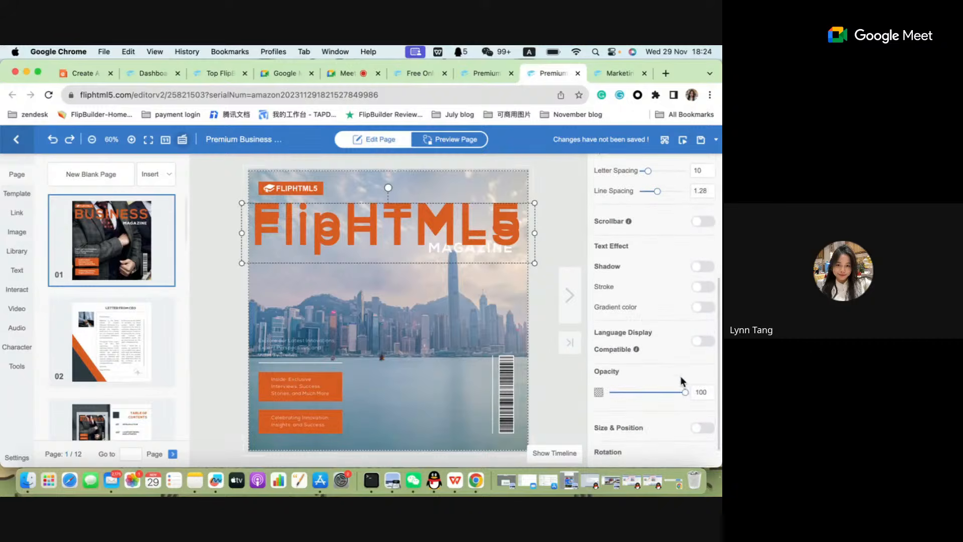
left_click_drag(689, 397, 636, 400)
Position the faded title copy slightly above and left of the original FlipHTML5 title.
left_click(351, 307)
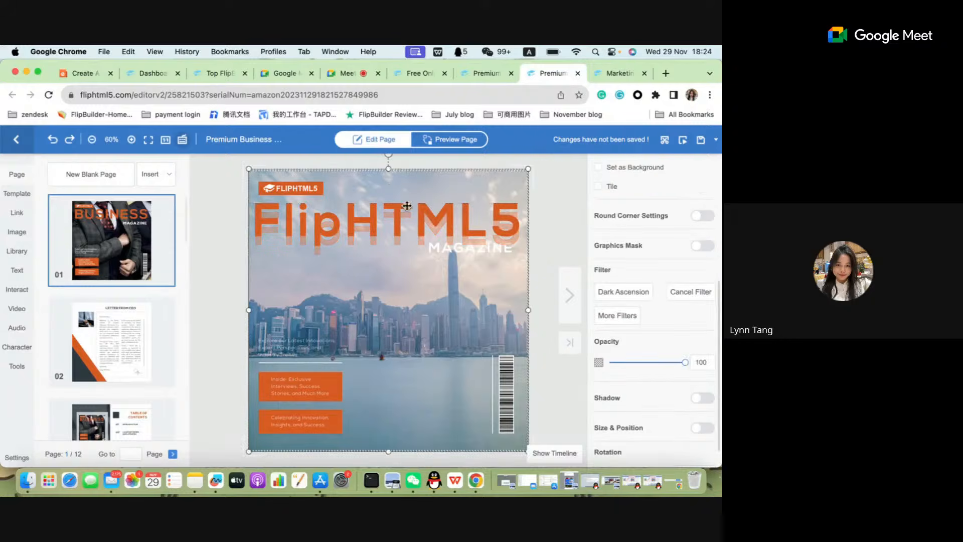
left_click_drag(432, 229, 428, 215)
left_click(436, 268)
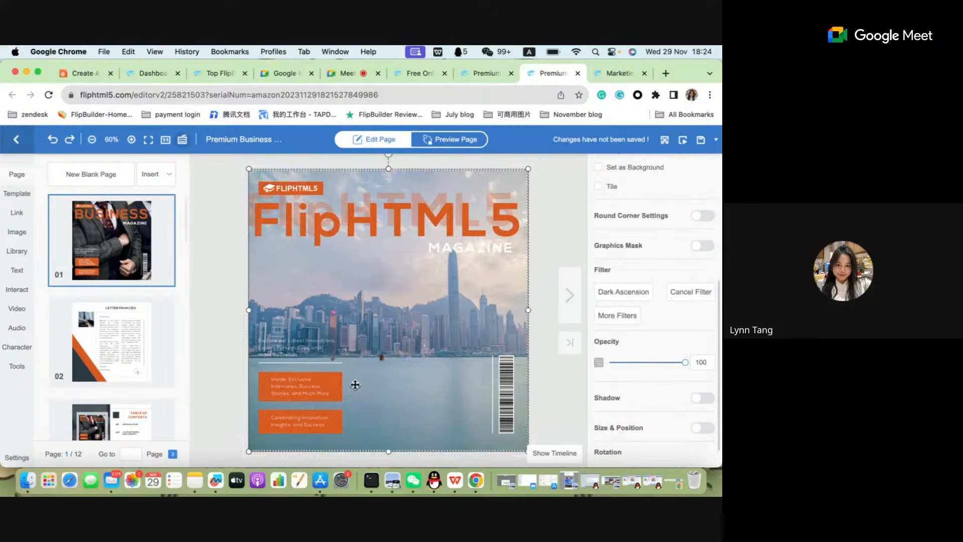
Clear the small tagline text above the white line and orange boxes on the cover.
left_click(307, 393)
left_click(296, 345)
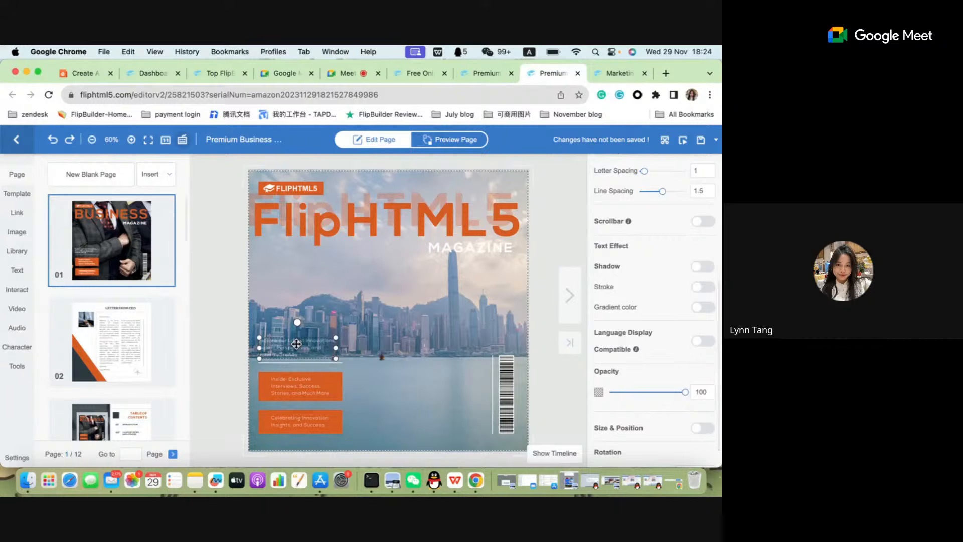
double_click(296, 345)
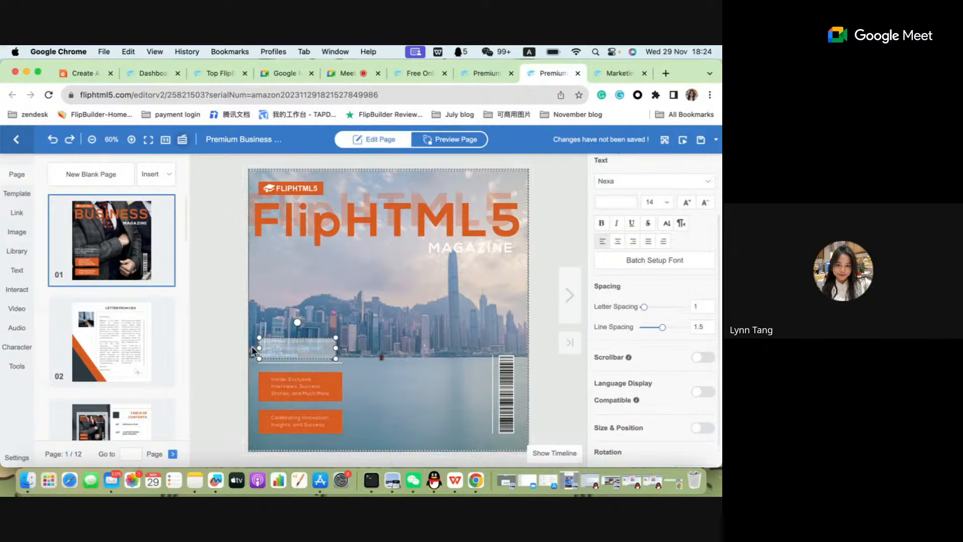
left_click_drag(300, 353, 259, 340)
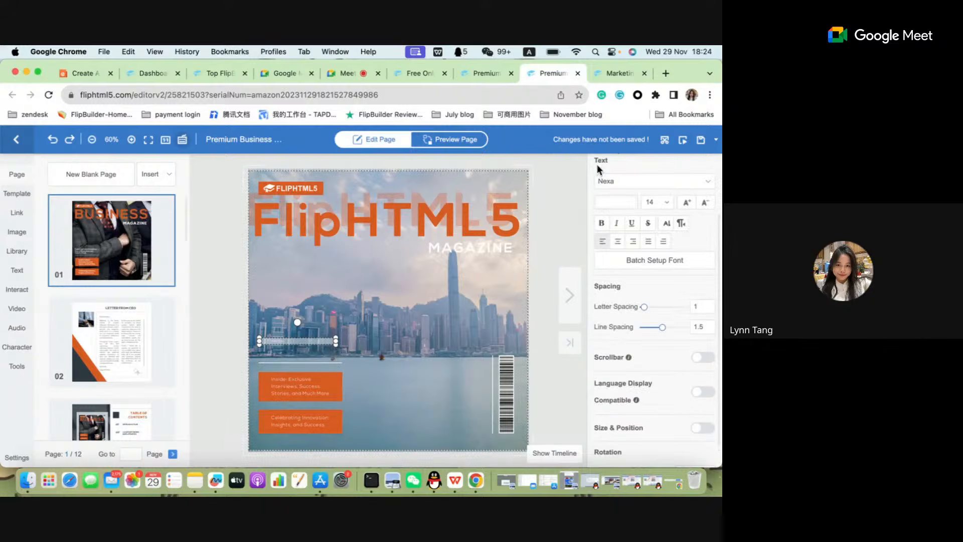
Open fliphtml5.com in a new browser tab and copy the headline "All-in-one Online Flipbook Maker".
key("ctrl+Tab")
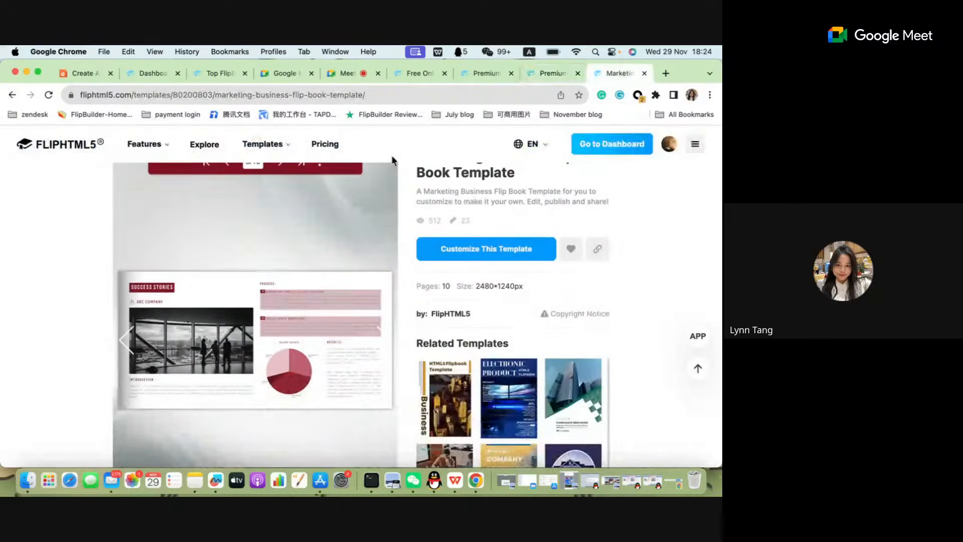
left_click(666, 73)
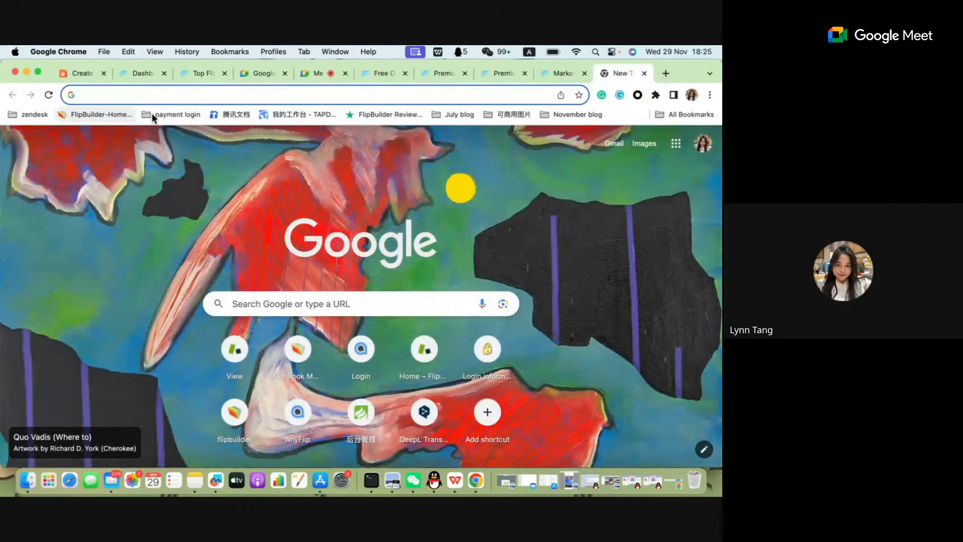
type("fliphtml5.com")
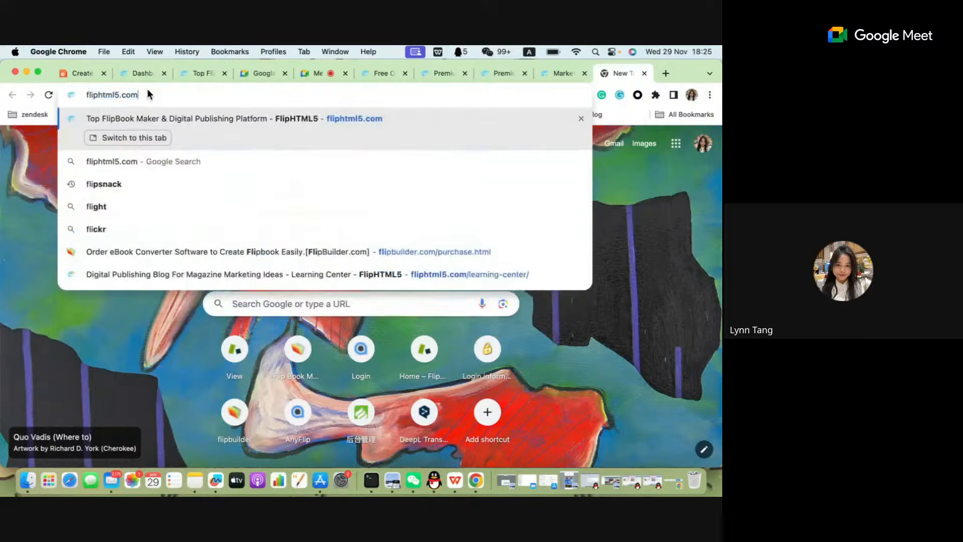
key("Return")
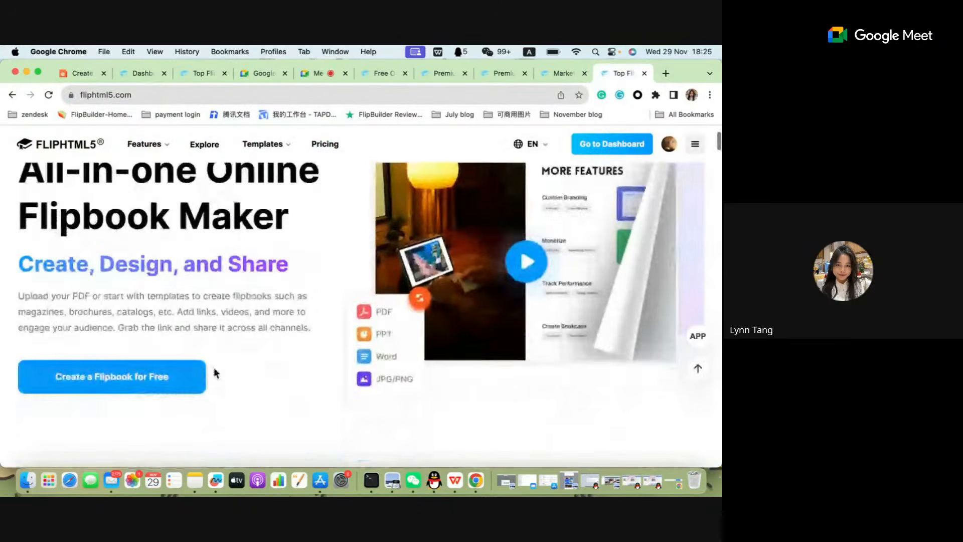
left_click_drag(312, 316, 4, 286)
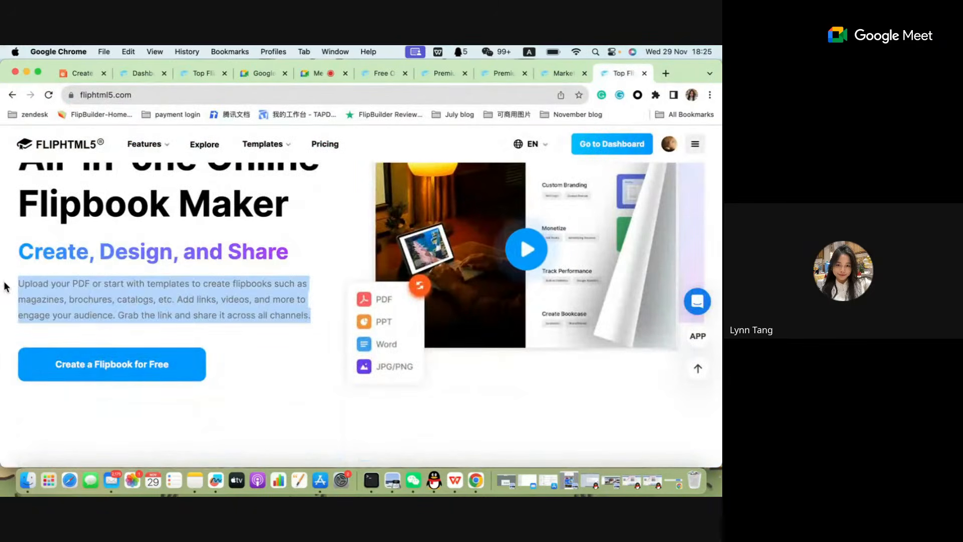
scroll(28, 197, "up", 2)
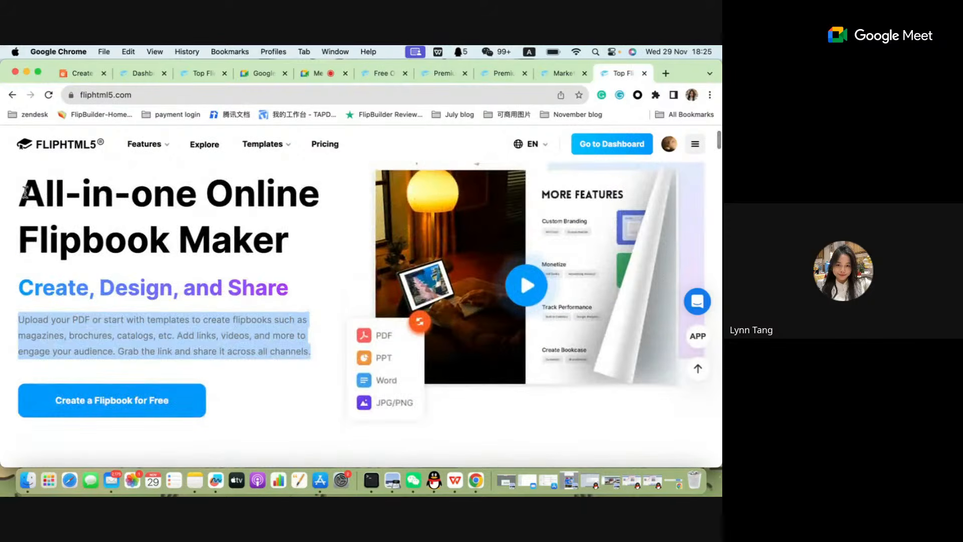
left_click_drag(26, 192, 299, 251)
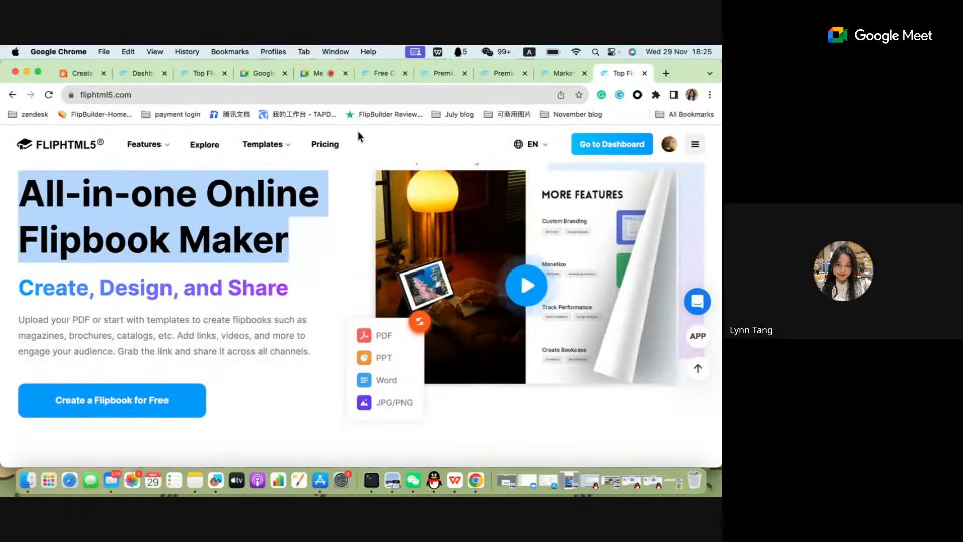
Return to the editor, paste "All-in-one Online Flipbook Maker" into the emptied tagline box and widen the box to fit one line.
left_click(381, 73)
left_click(440, 73)
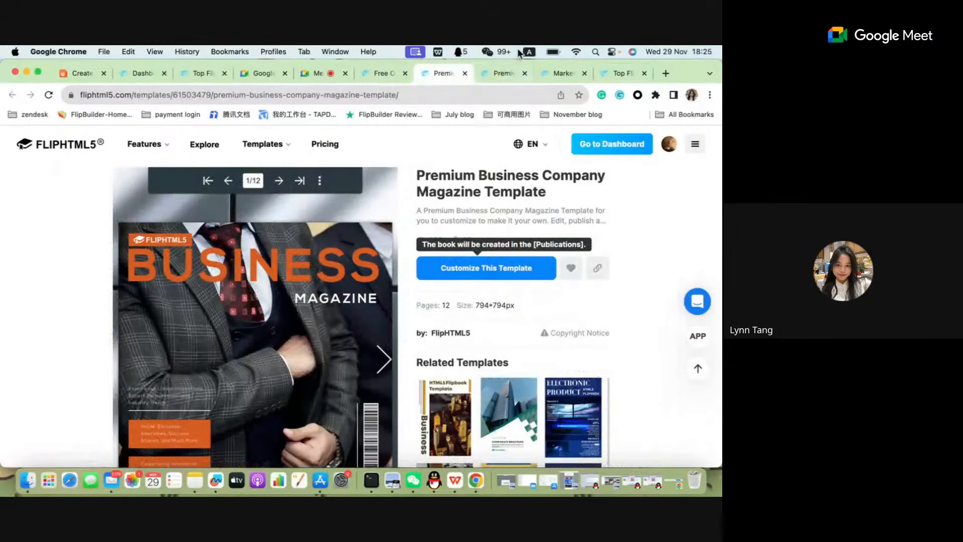
left_click(465, 74)
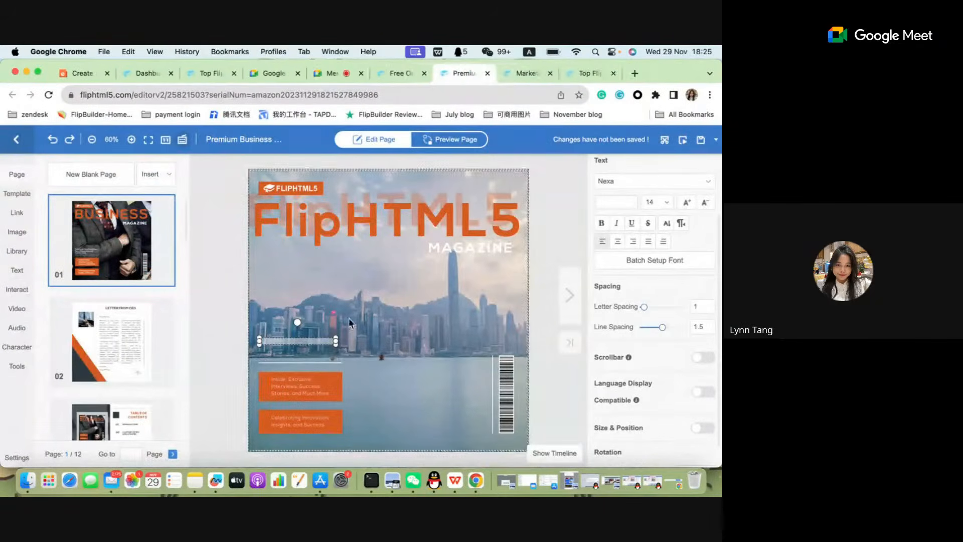
left_click(311, 343)
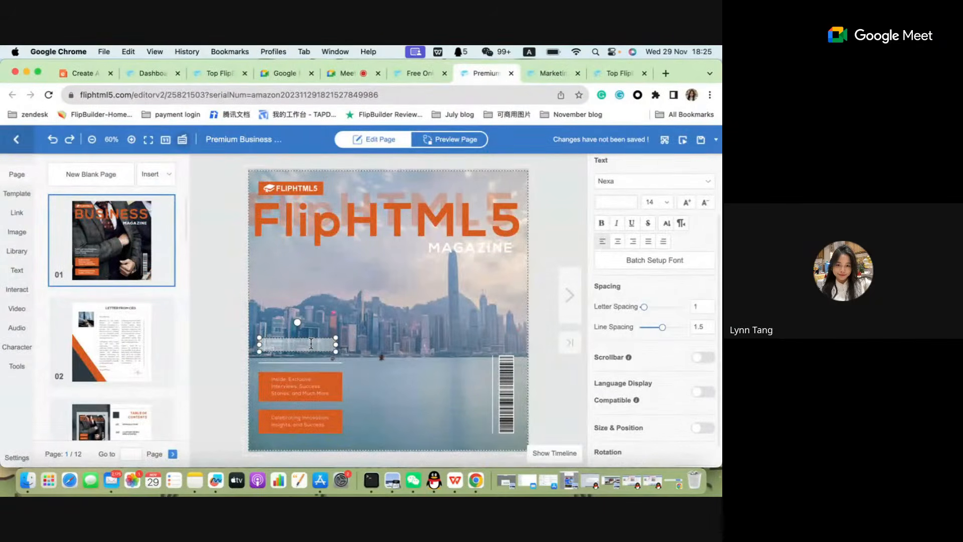
left_click_drag(335, 344, 388, 344)
left_click_drag(310, 348, 311, 352)
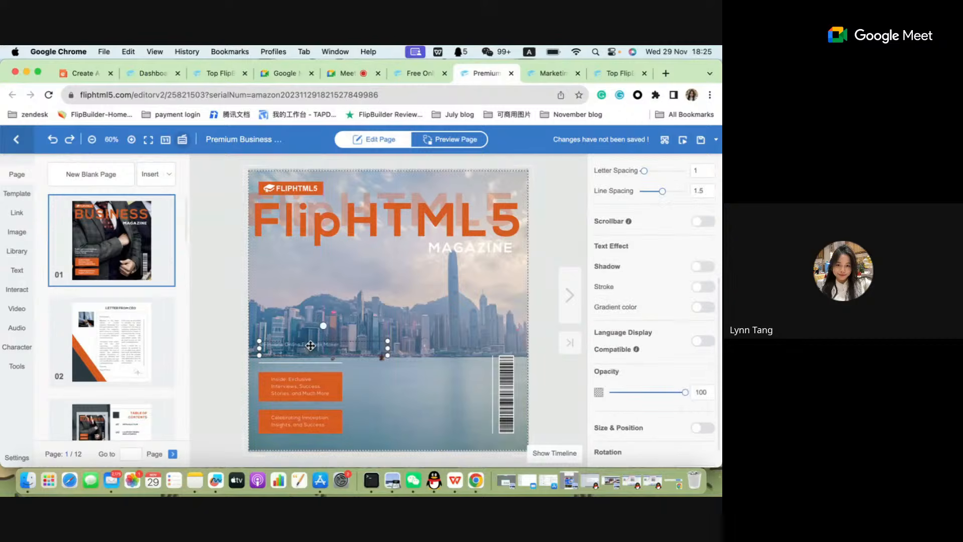
Set the font size of the "All-in-one Online Flipbook Maker" tagline to 19.
double_click(352, 348)
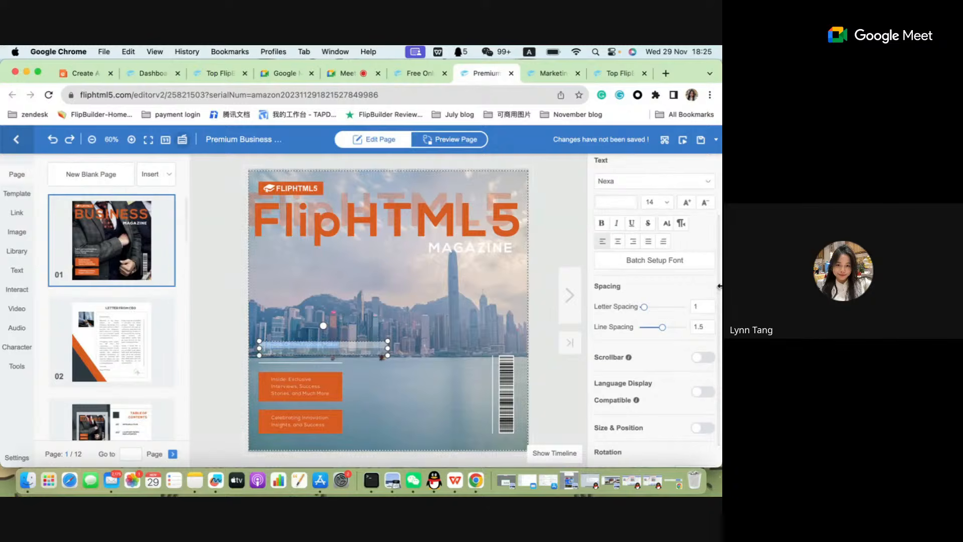
scroll(481, 305, "up", 5)
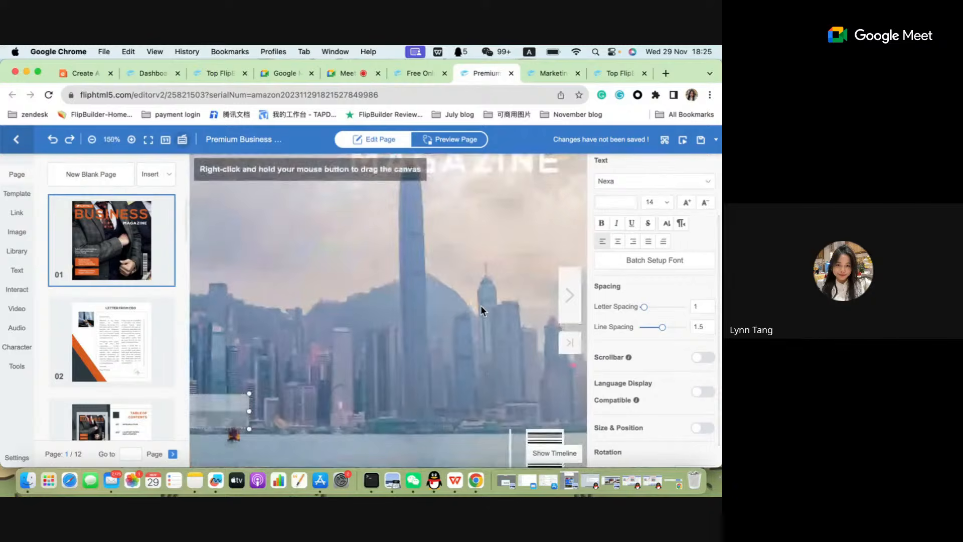
scroll(468, 322, "down", 4)
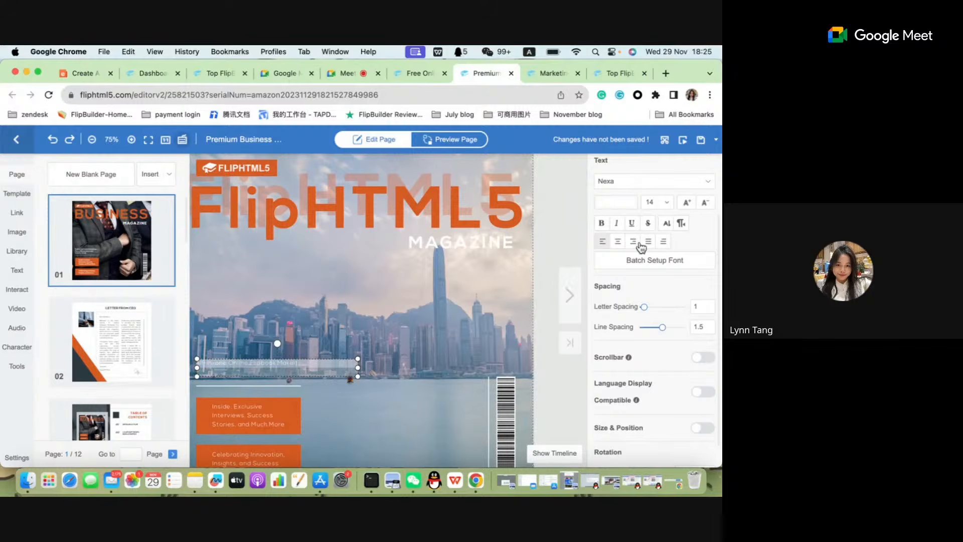
scroll(685, 209, "up", 1)
left_click(666, 231)
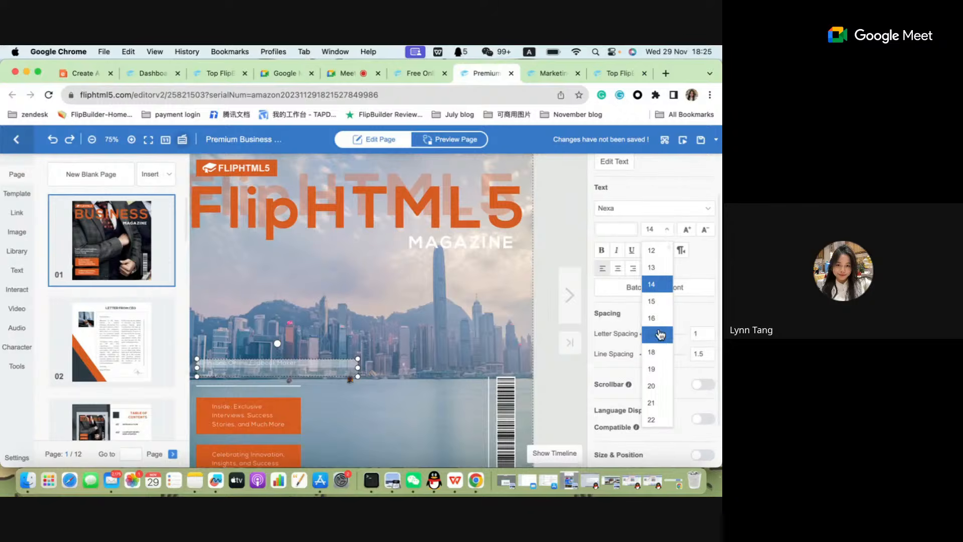
left_click(661, 320)
left_click(665, 234)
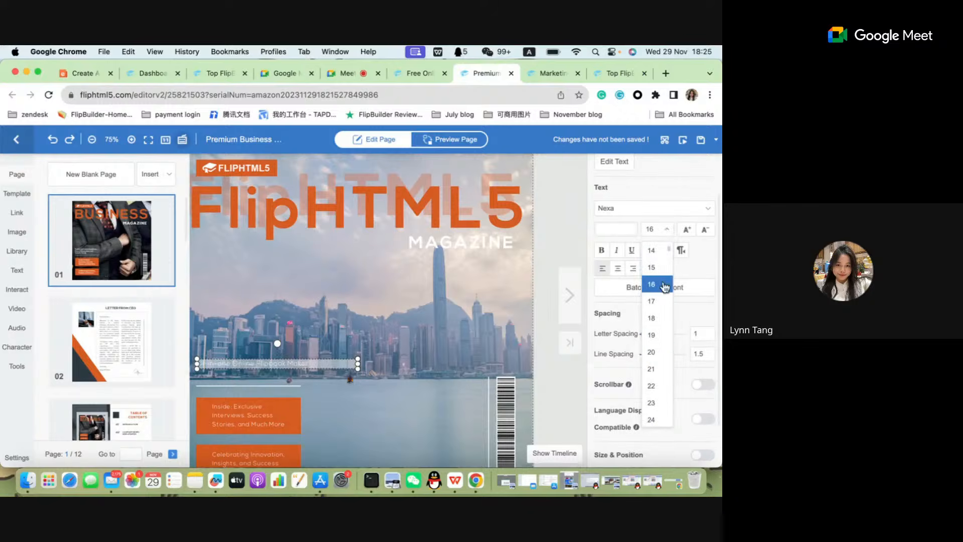
left_click(663, 345)
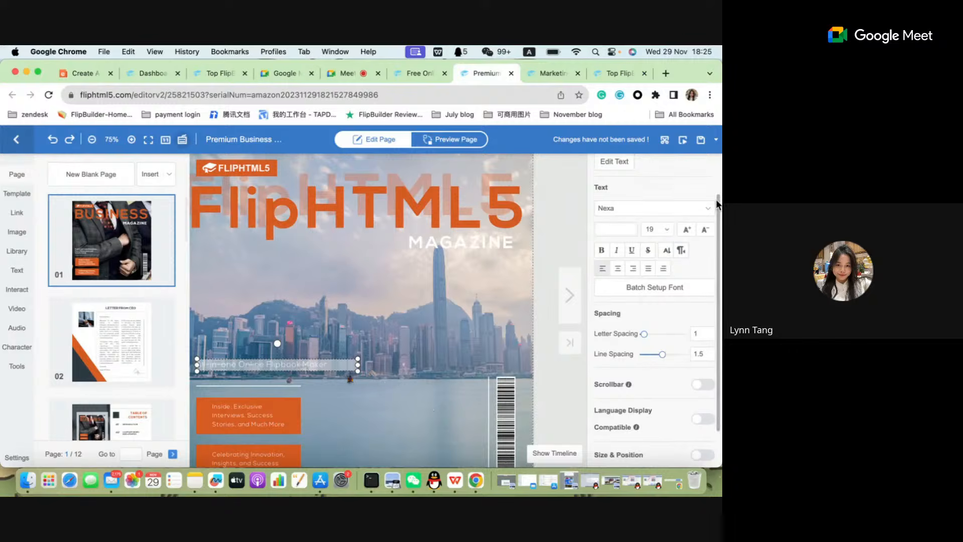
Try to recolor the tagline light blue and pink without selecting its text.
scroll(676, 274, "up", 2)
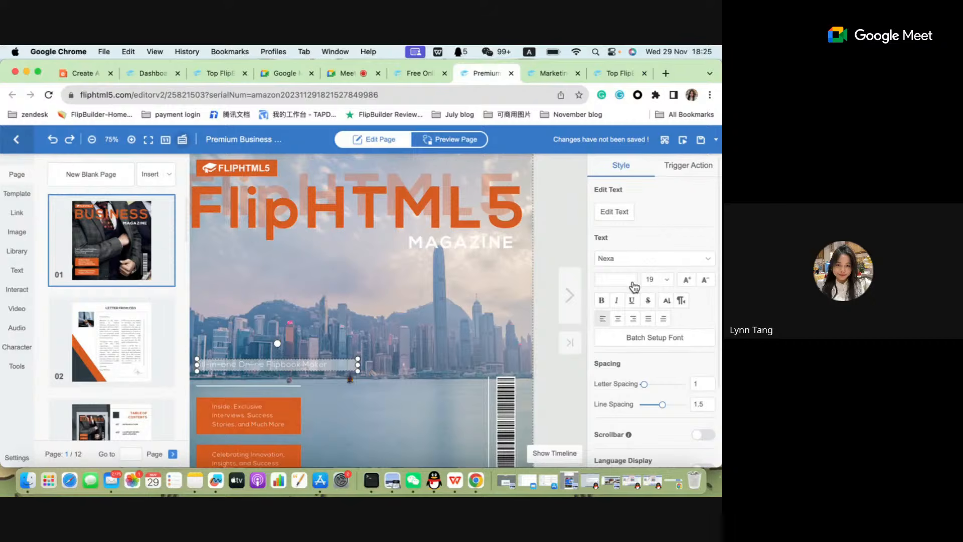
left_click(617, 280)
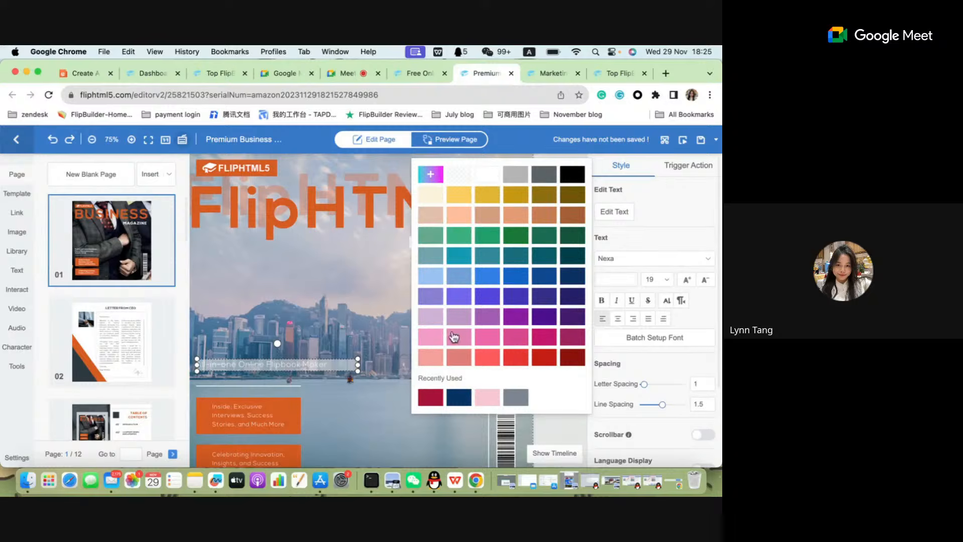
left_click(458, 275)
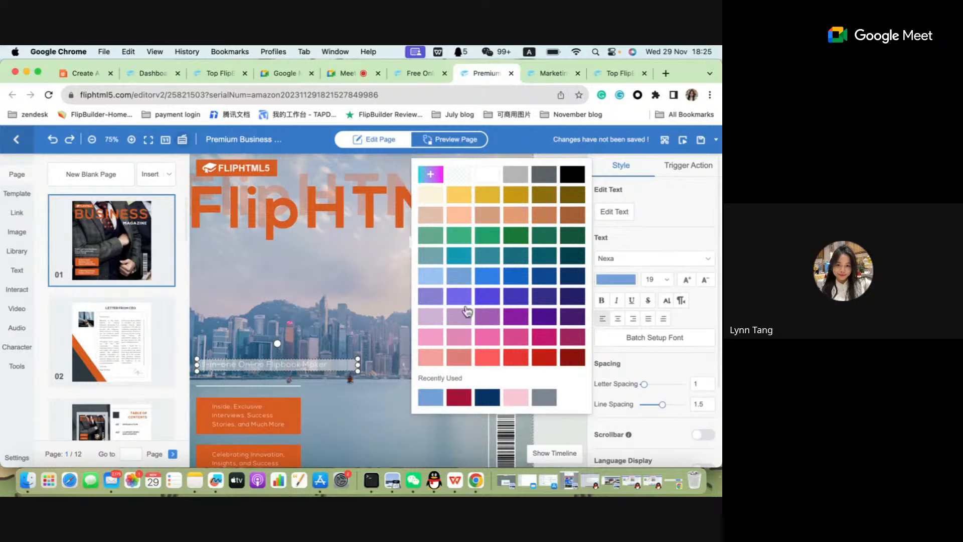
left_click(487, 337)
left_click(328, 362)
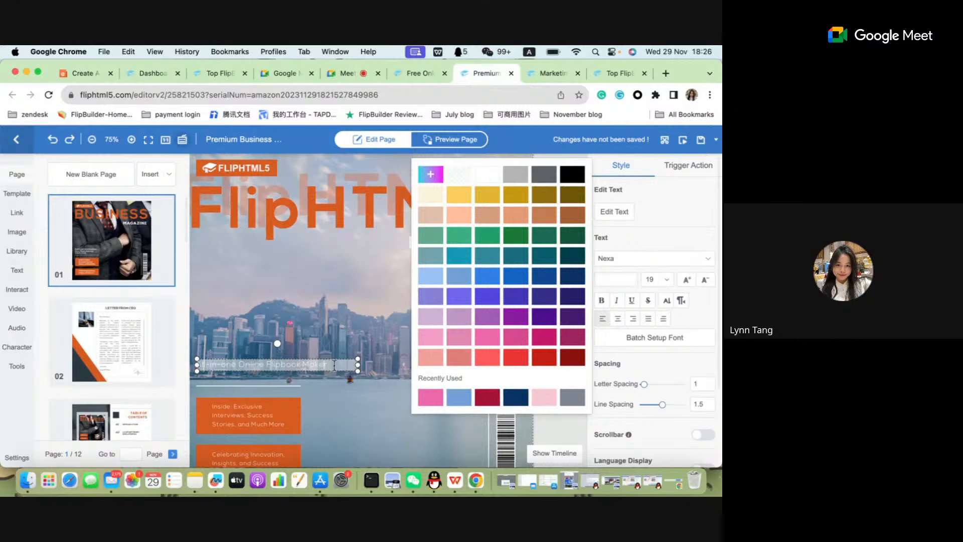
Select the whole "All-in-one Online Flipbook Maker" tagline and color it dark indigo.
left_click_drag(333, 365, 171, 370)
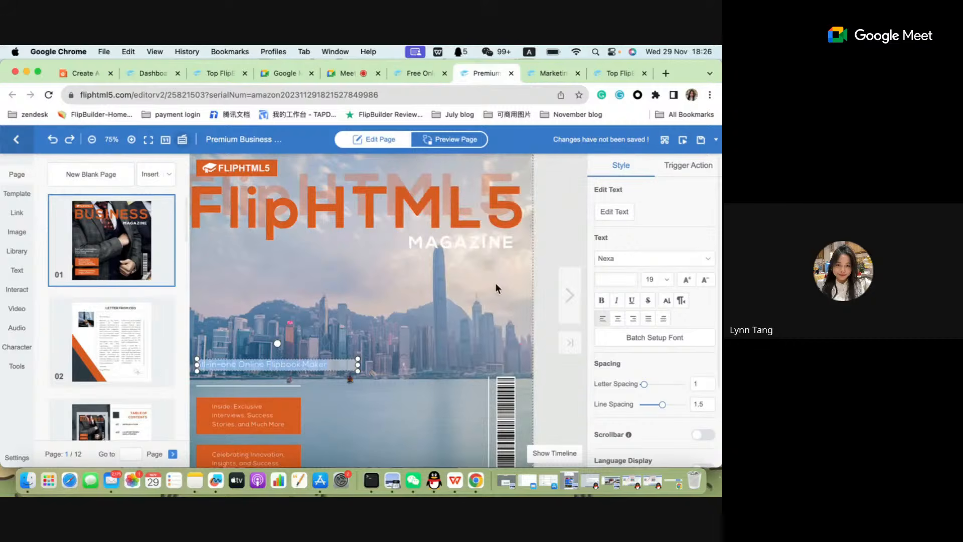
left_click(617, 279)
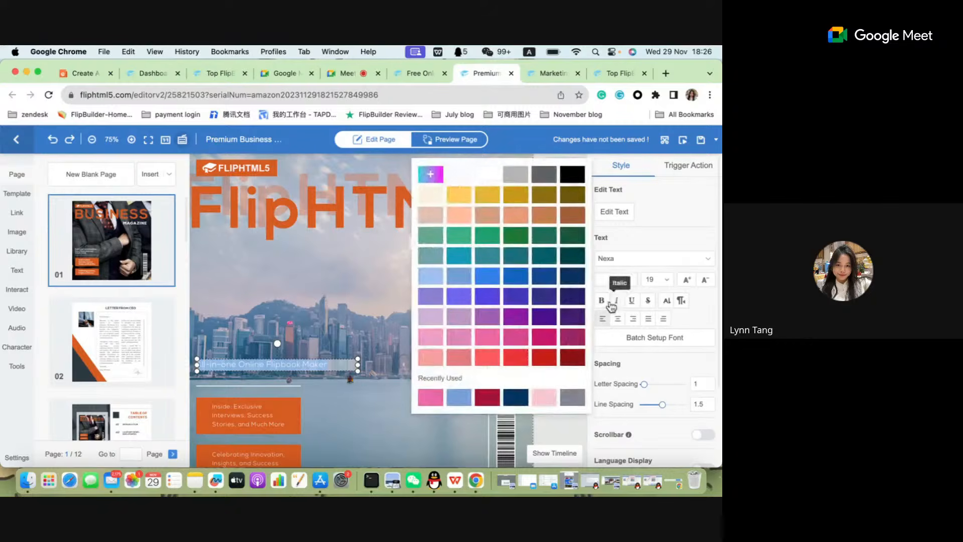
left_click(544, 303)
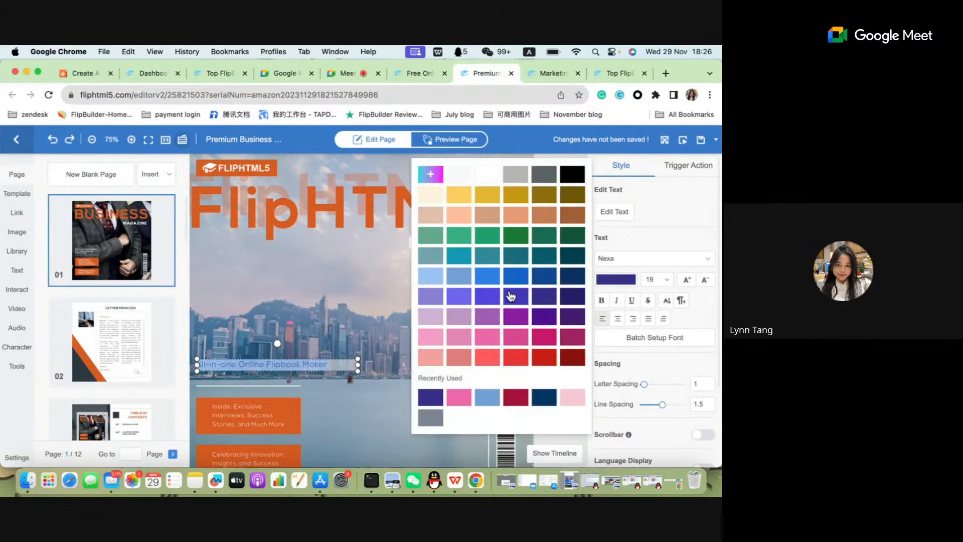
Try coloring the whole "All-in-one Online Flipbook Maker" tagline blue and black.
left_click(512, 277)
left_click(327, 351)
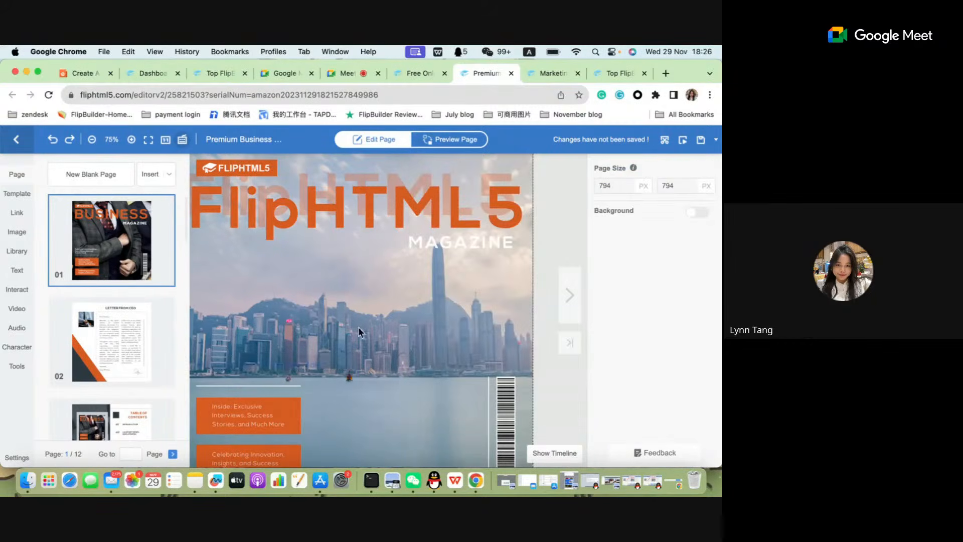
left_click(322, 362)
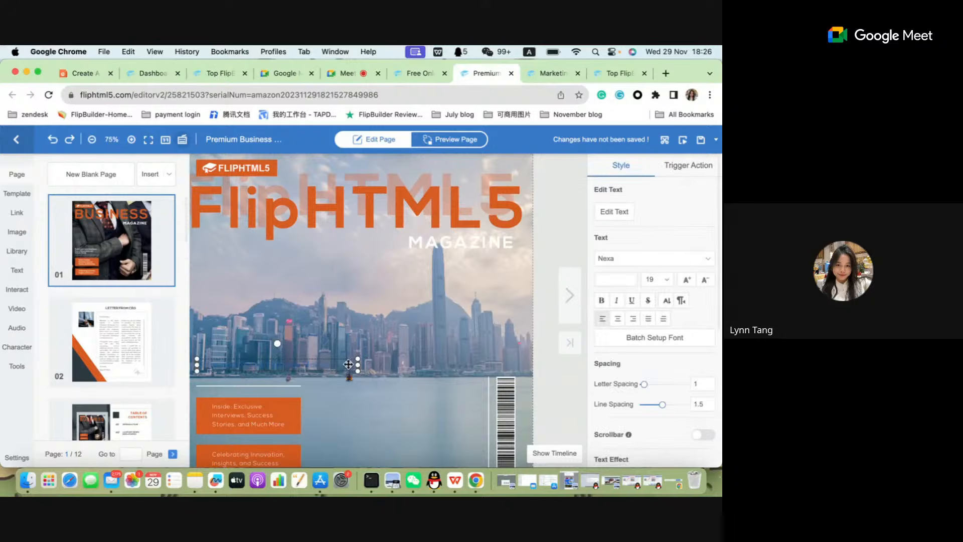
double_click(328, 362)
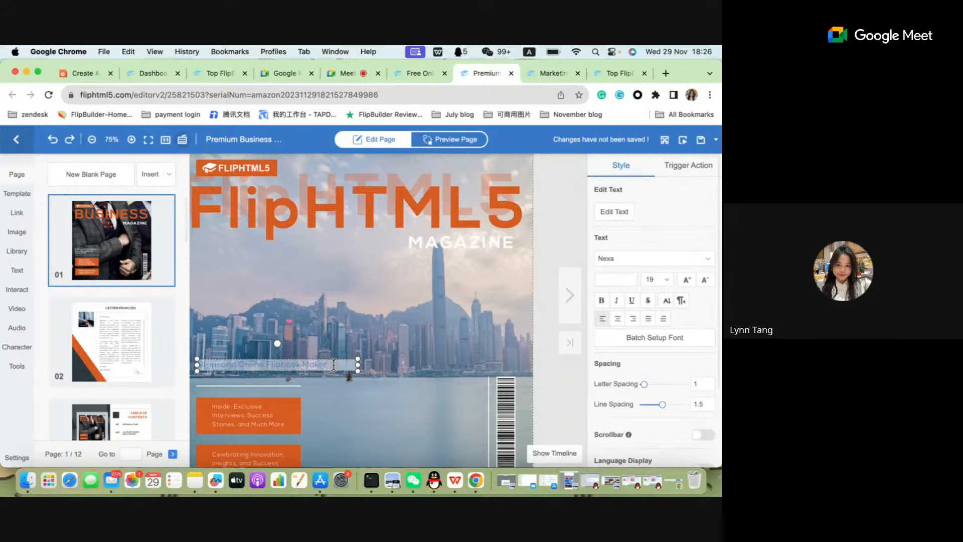
left_click(622, 284)
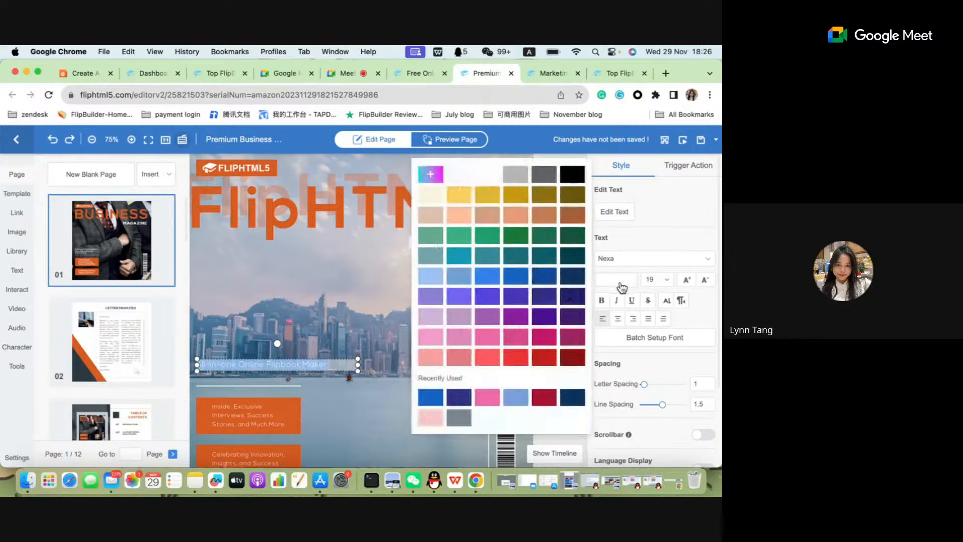
left_click(573, 175)
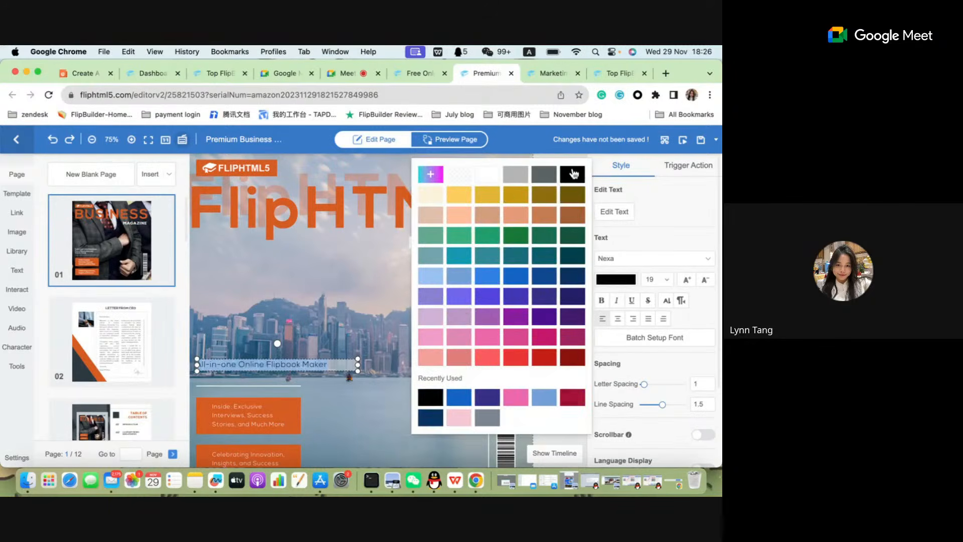
left_click(369, 280)
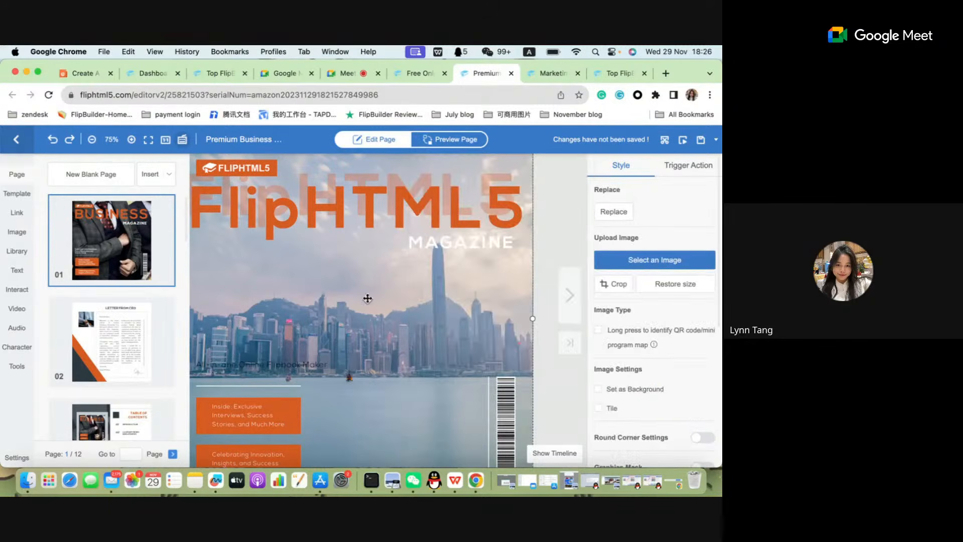
Select the whole "All-in-one Online Flipbook Maker" tagline on the cover and color it dark pink.
left_click(325, 366)
double_click(330, 367)
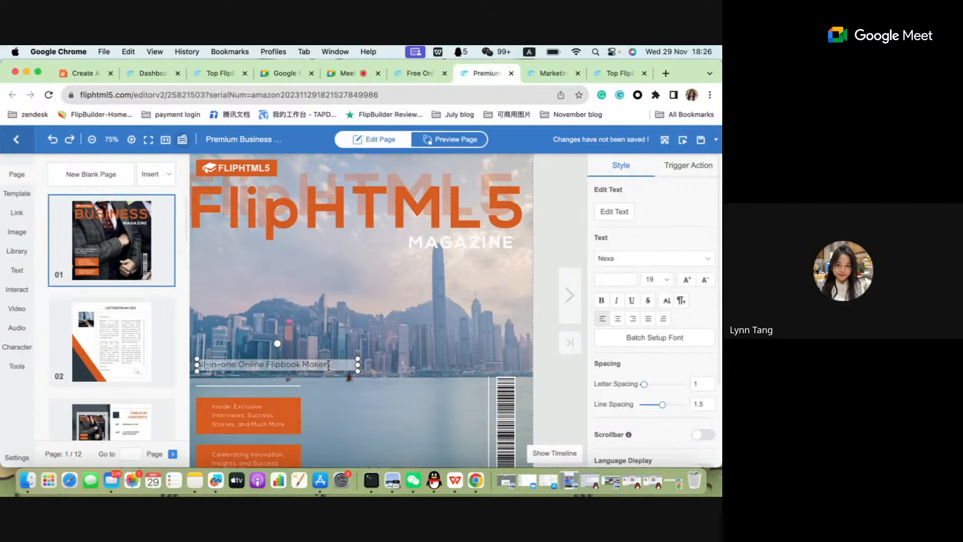
left_click(618, 279)
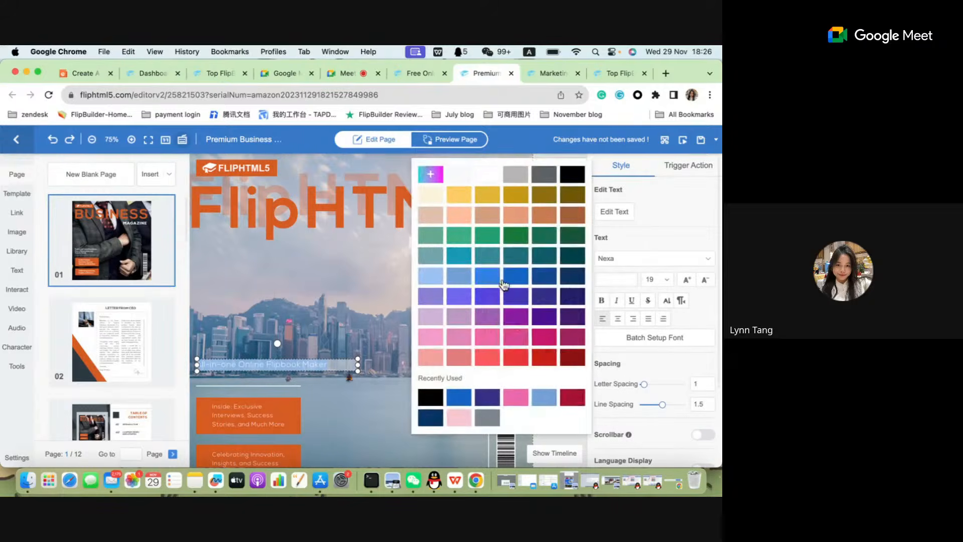
left_click(544, 337)
left_click(285, 332)
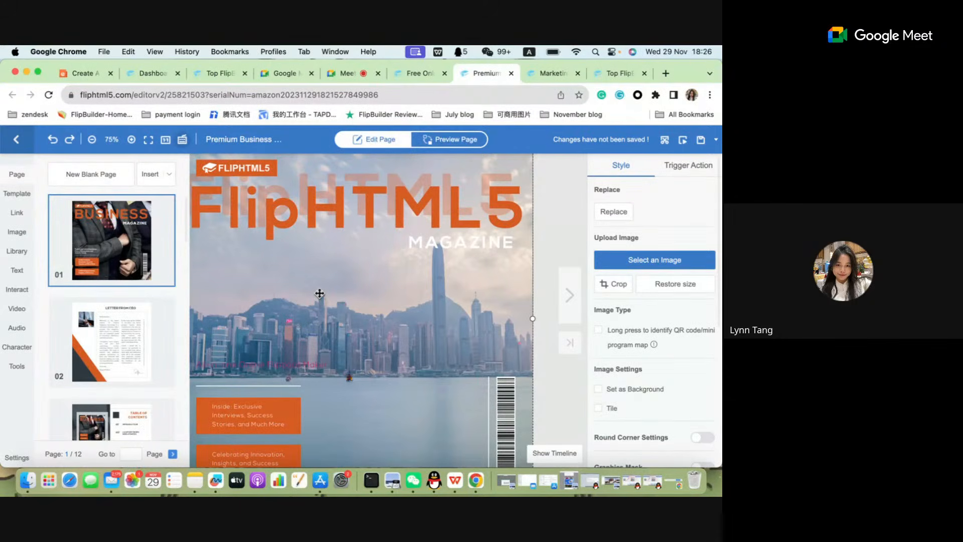
left_click(295, 206)
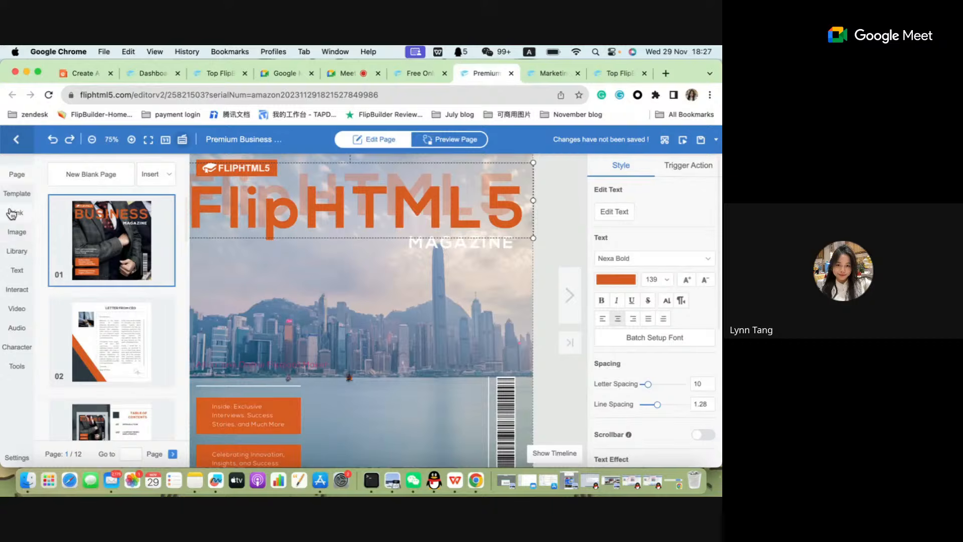
left_click(17, 240)
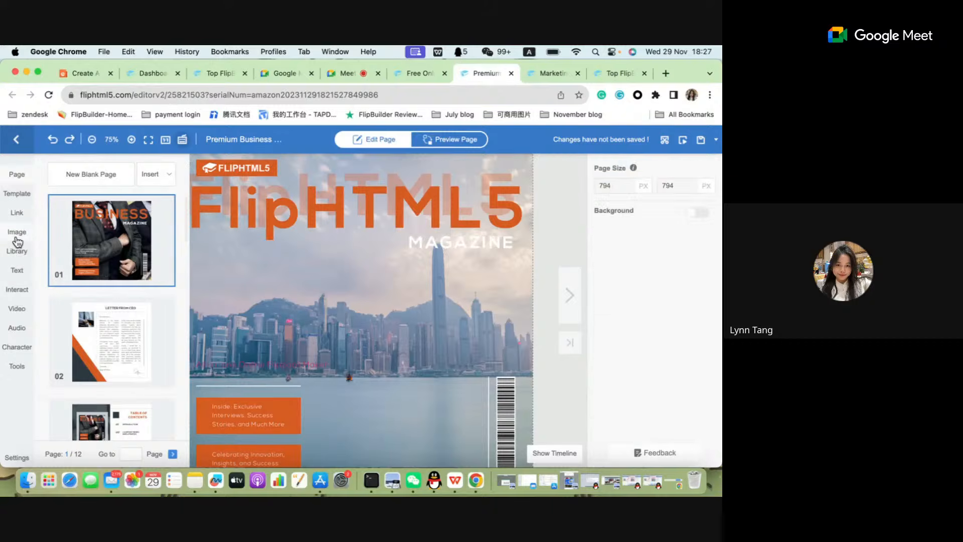
left_click(18, 243)
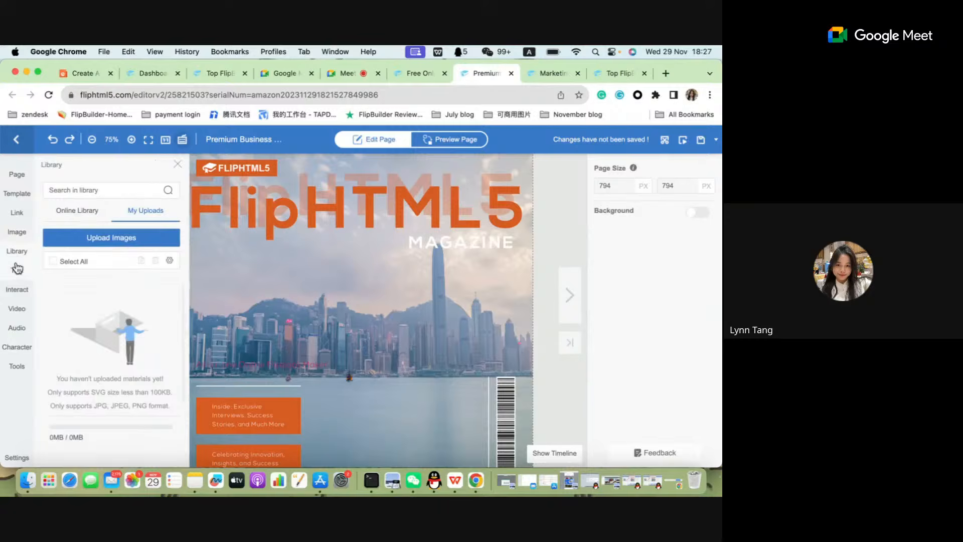
left_click(177, 166)
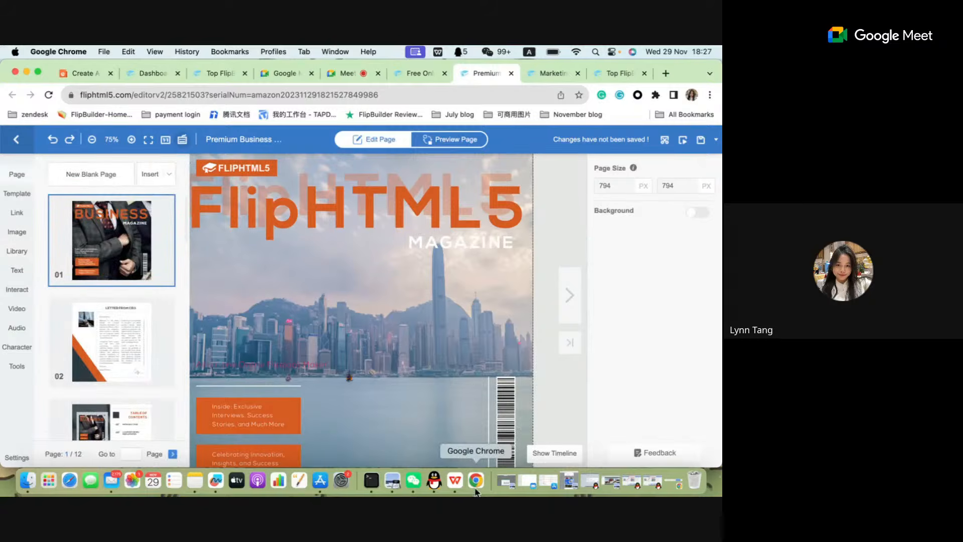
Switch to the WPS Office presentation and show the slide comparing template editing capabilities by plan.
left_click(454, 482)
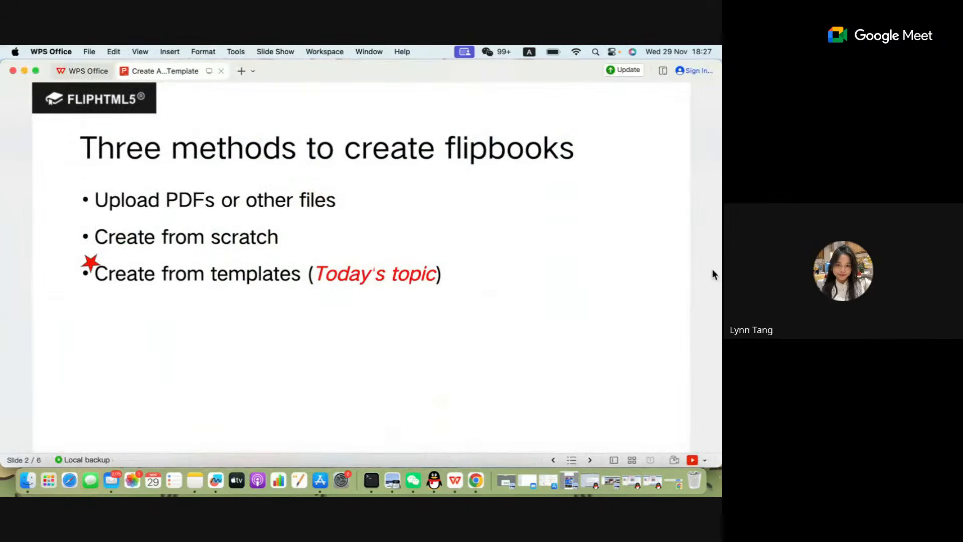
key("Down")
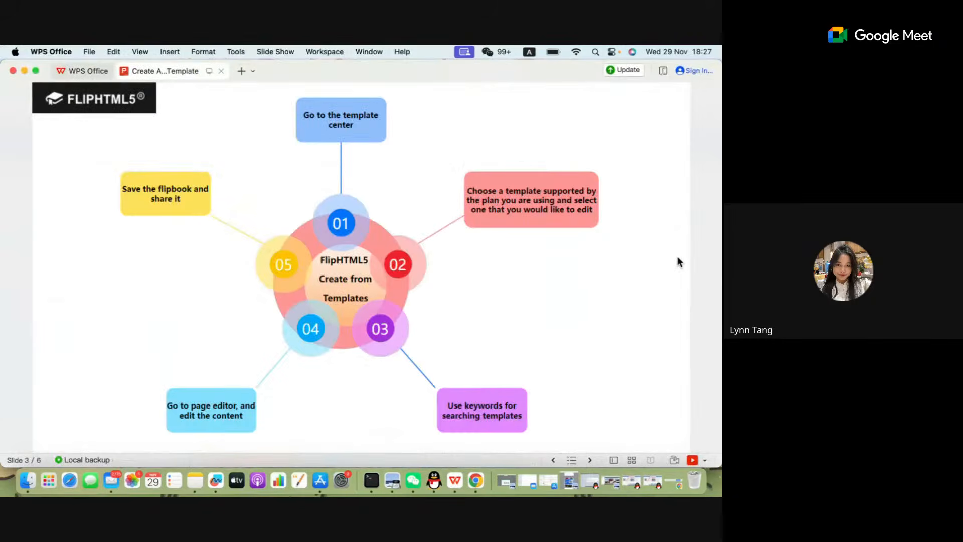
key("Down")
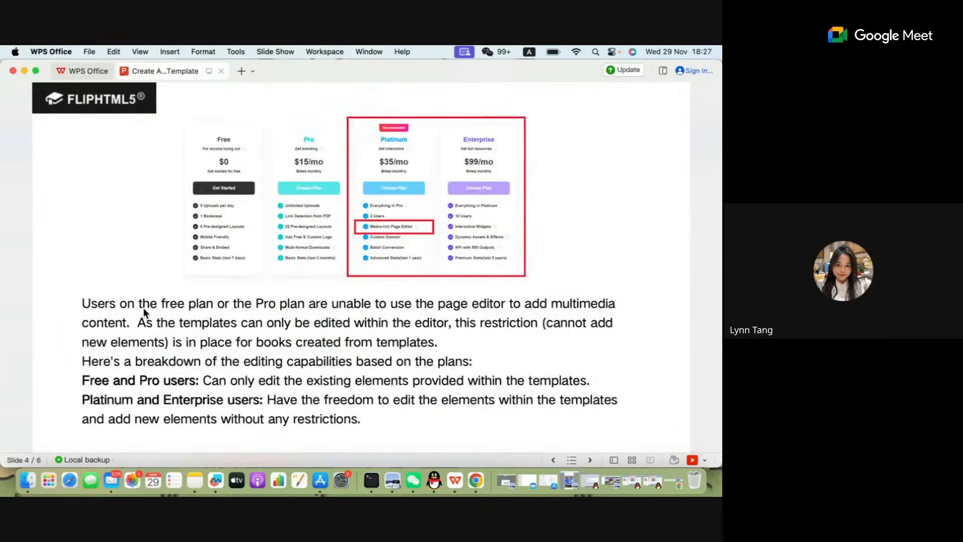
key("Down")
key("Up")
left_click(435, 485)
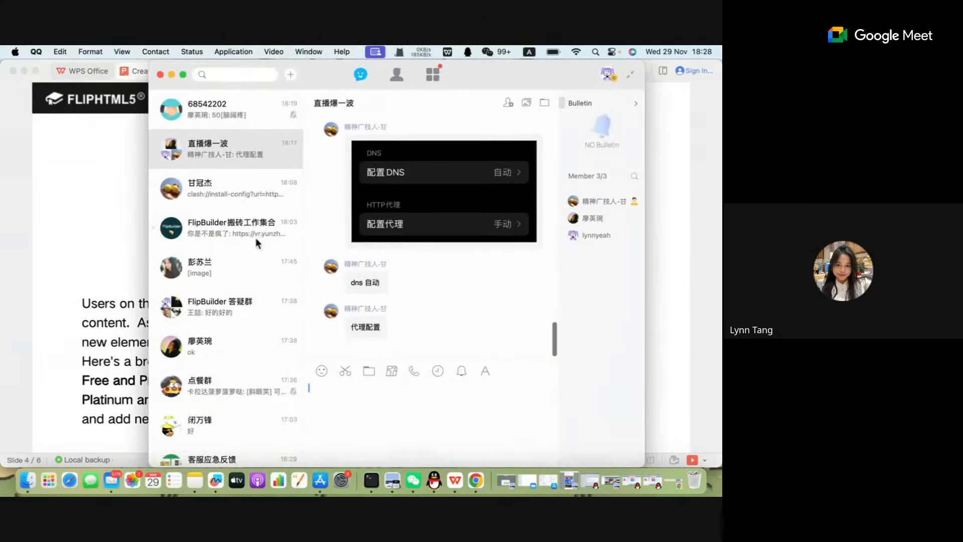
left_click(172, 75)
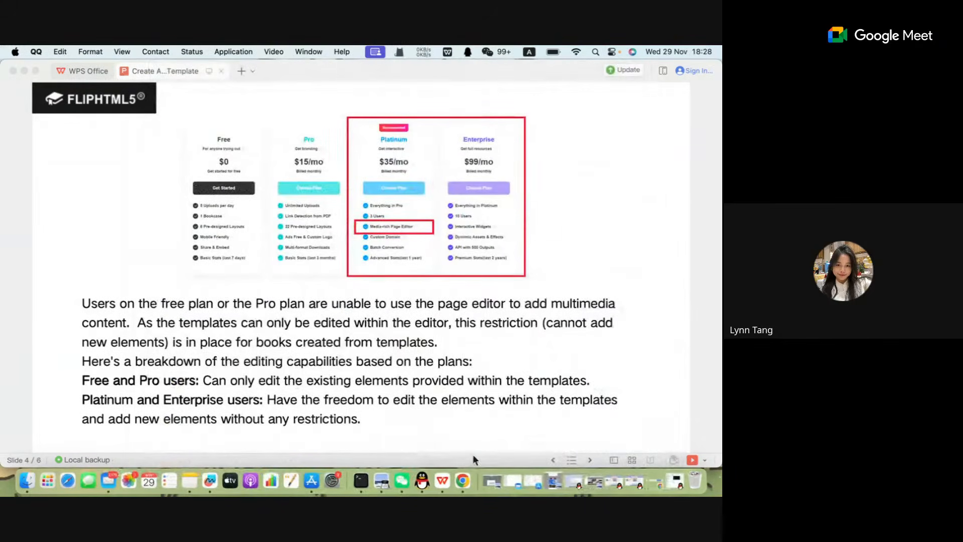
Return to the flipbook editor in Chrome and look at the text options and online library categories.
left_click(462, 481)
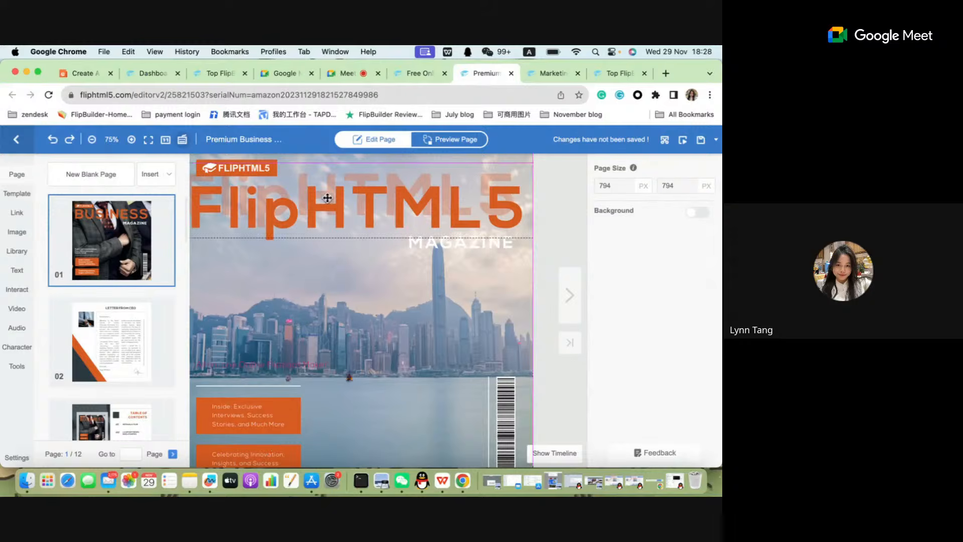
left_click(354, 294)
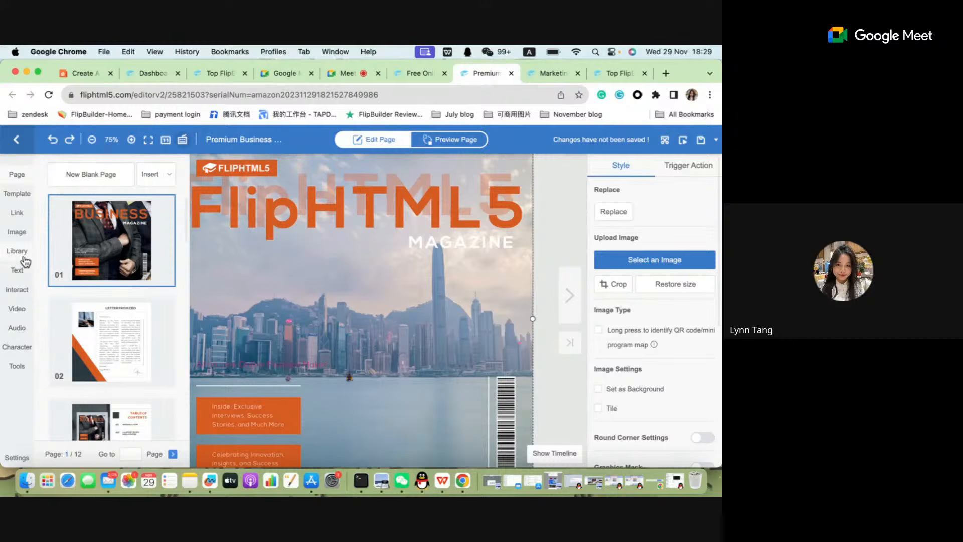
left_click(23, 274)
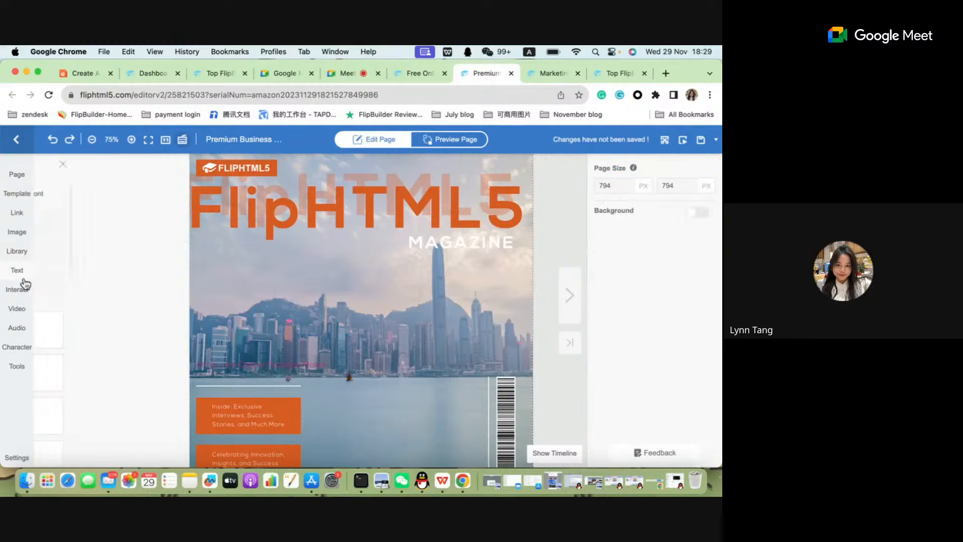
left_click(17, 255)
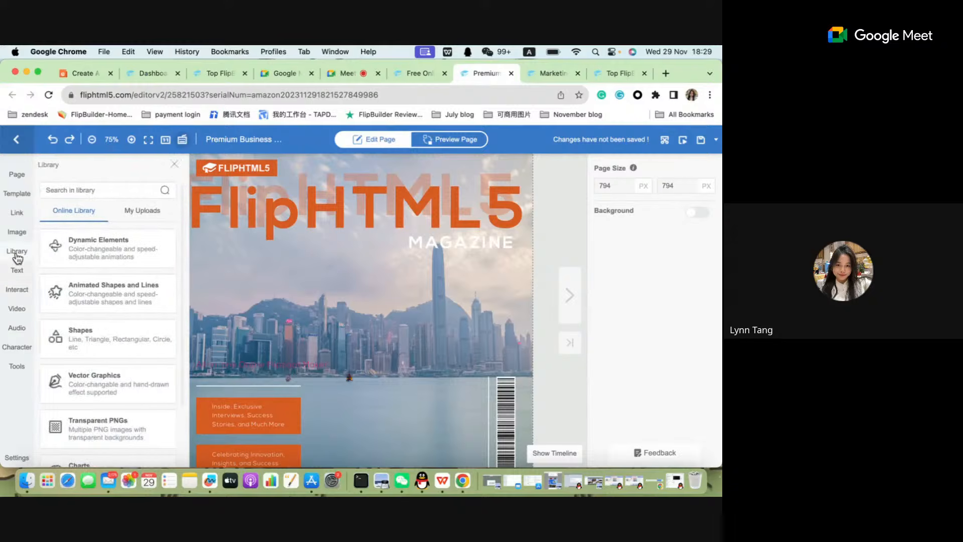
Insert a YouTube video element on the cover, enlarge it and move it to the middle below the title.
left_click(19, 311)
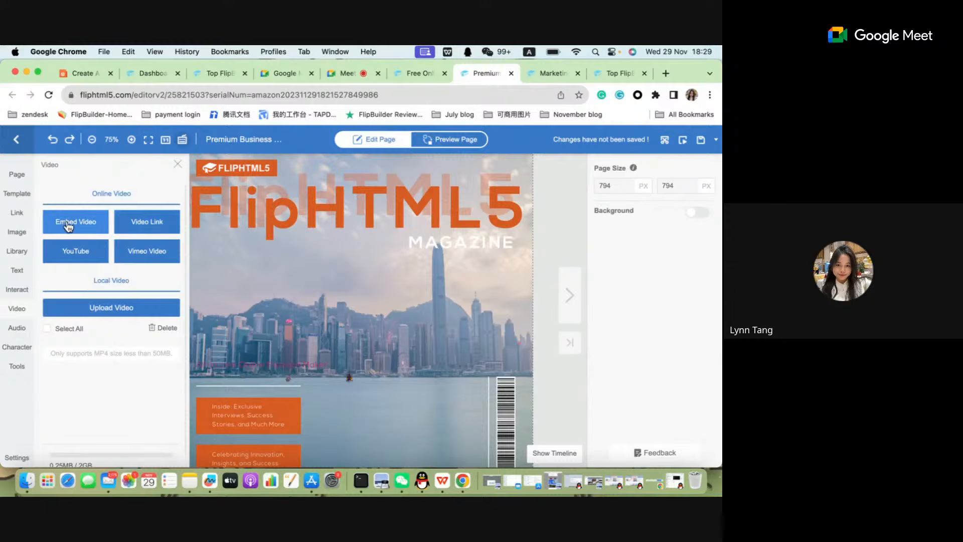
left_click(83, 252)
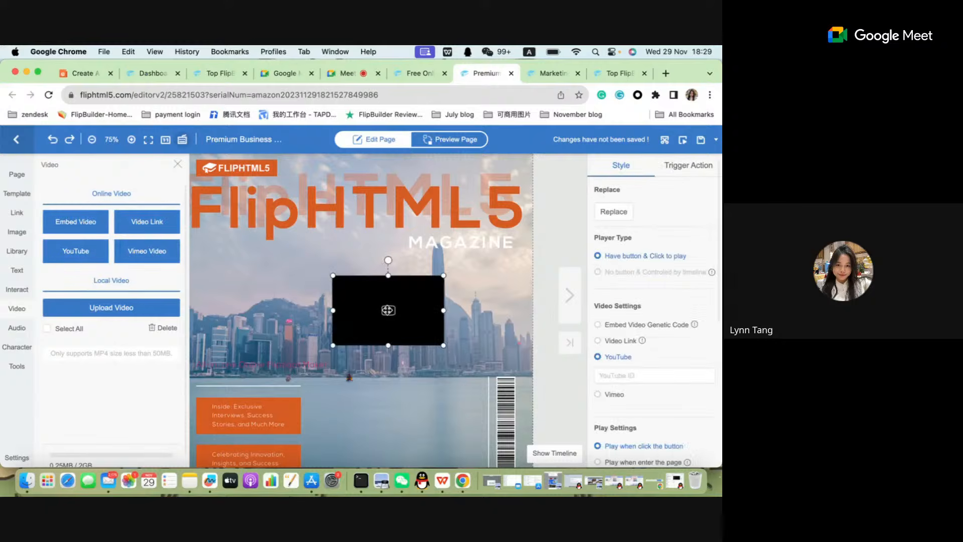
left_click_drag(444, 346, 501, 381)
left_click_drag(452, 341, 377, 329)
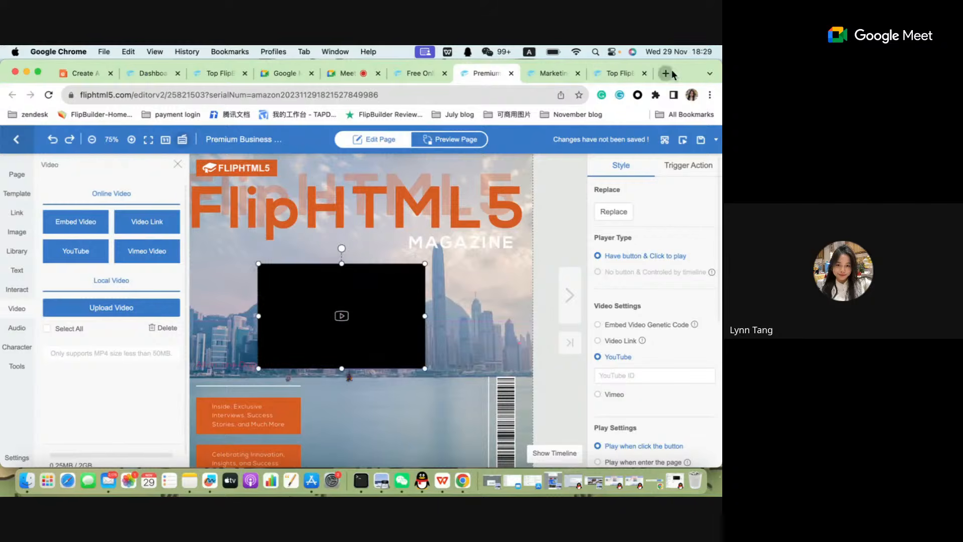
Open the "Data Analysis with Python - Full Course for Beginners" video on YouTube in a new tab, copy its video ID and close the tab.
left_click(673, 73)
type("youtu")
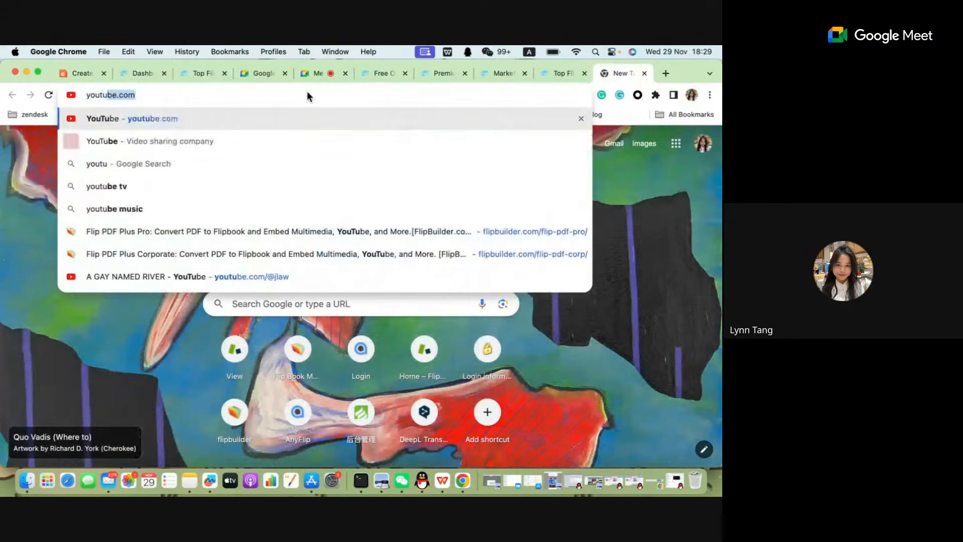
key("Return")
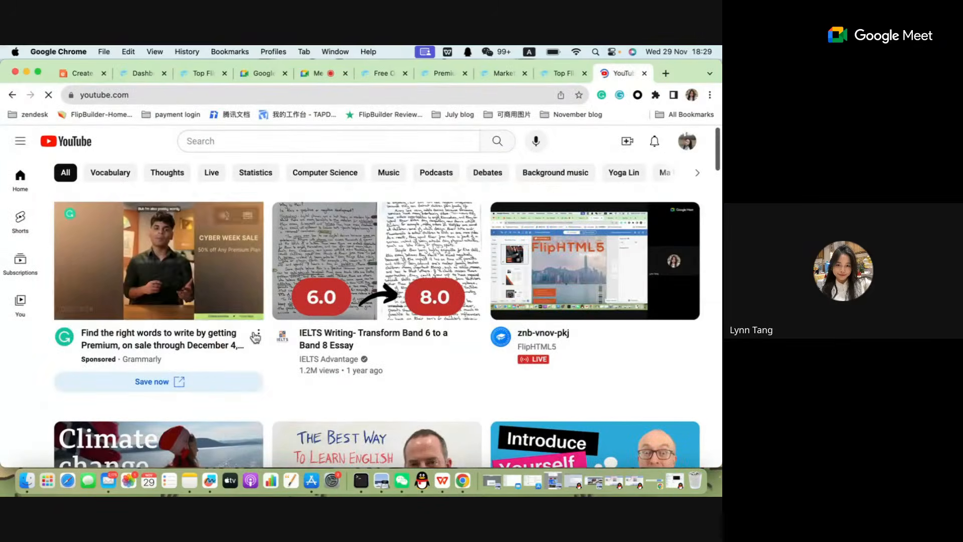
scroll(256, 337, "down", 10)
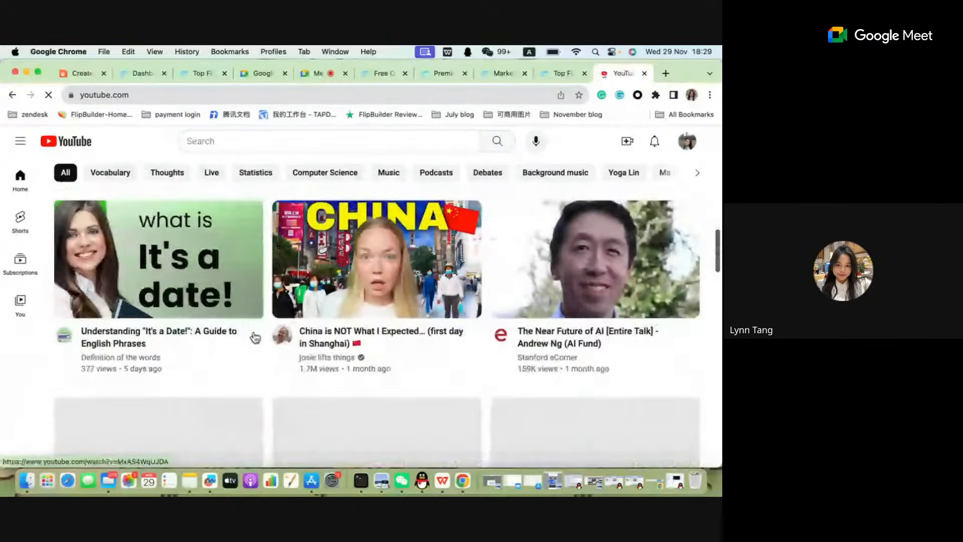
scroll(254, 338, "down", 3)
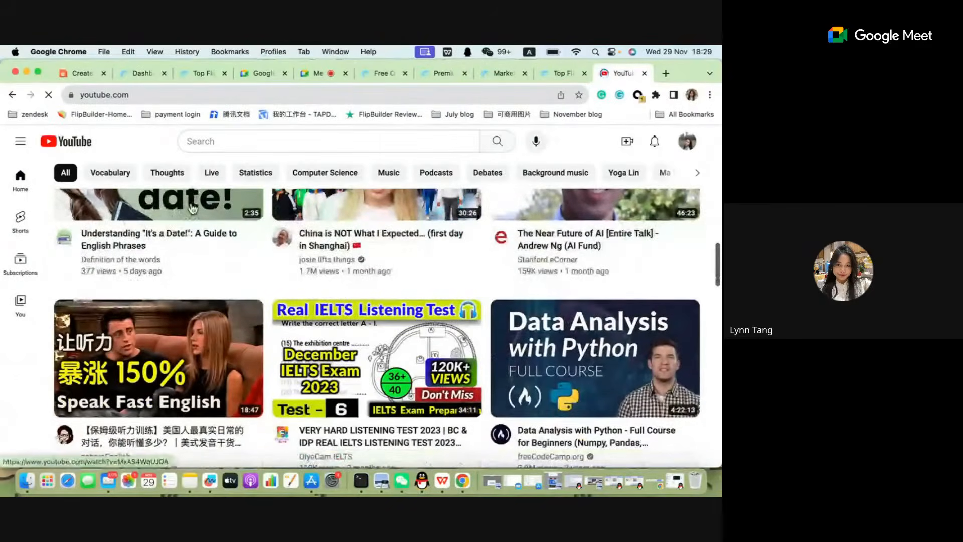
scroll(177, 283, "down", 3)
left_click(566, 238)
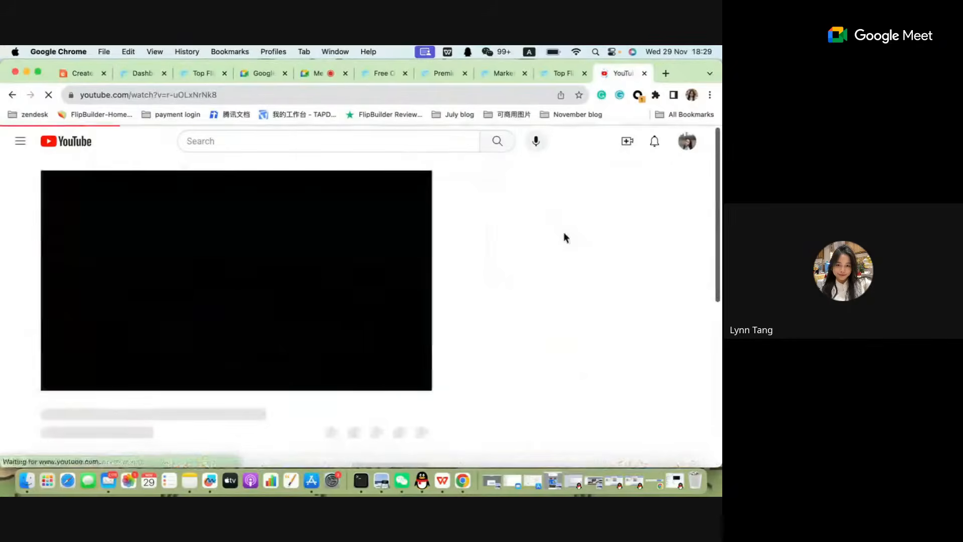
left_click_drag(219, 94, 168, 96)
key("super+c")
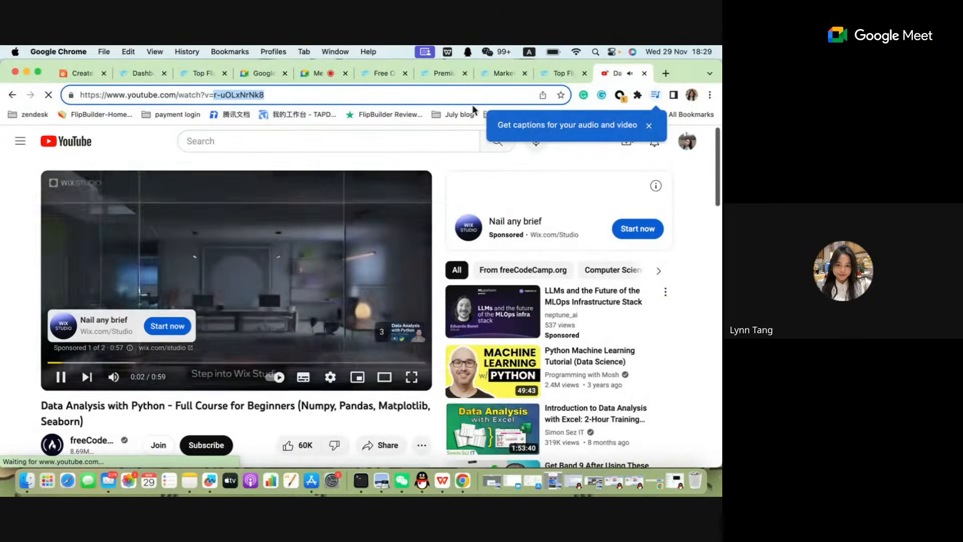
key("super+w")
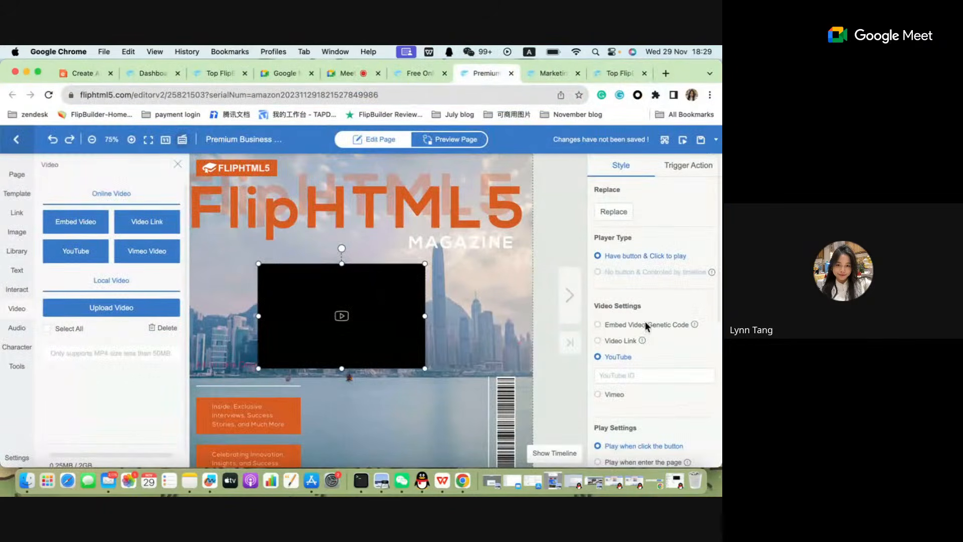
Set the cover video's YouTube ID to r-uOLxNrNk8 and enlarge the video frame further.
scroll(644, 328, "down", 1)
left_click(626, 362)
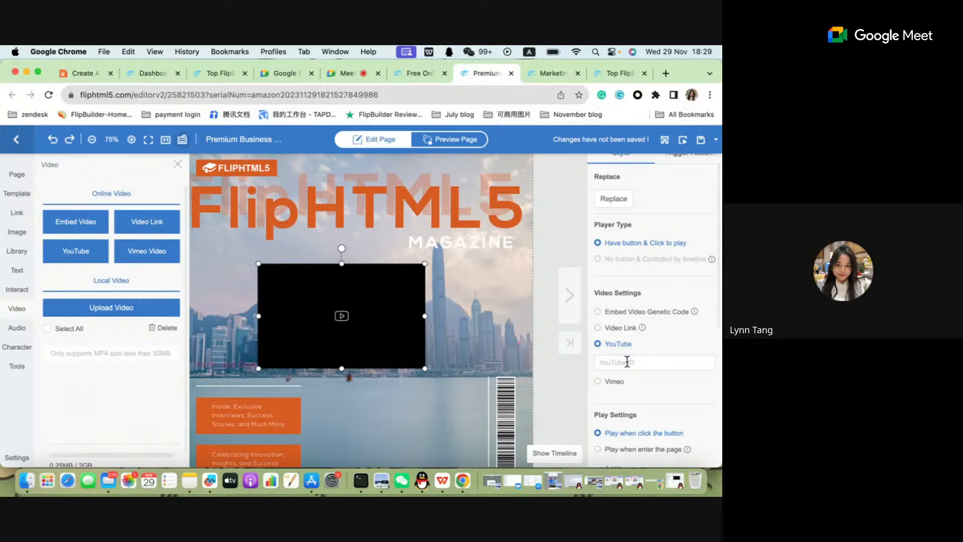
key("super+v")
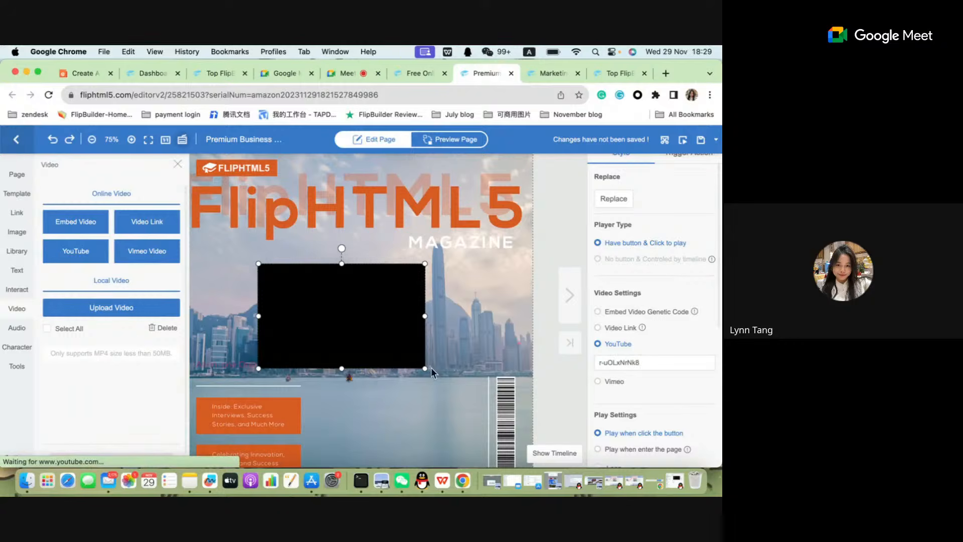
left_click_drag(428, 369, 473, 400)
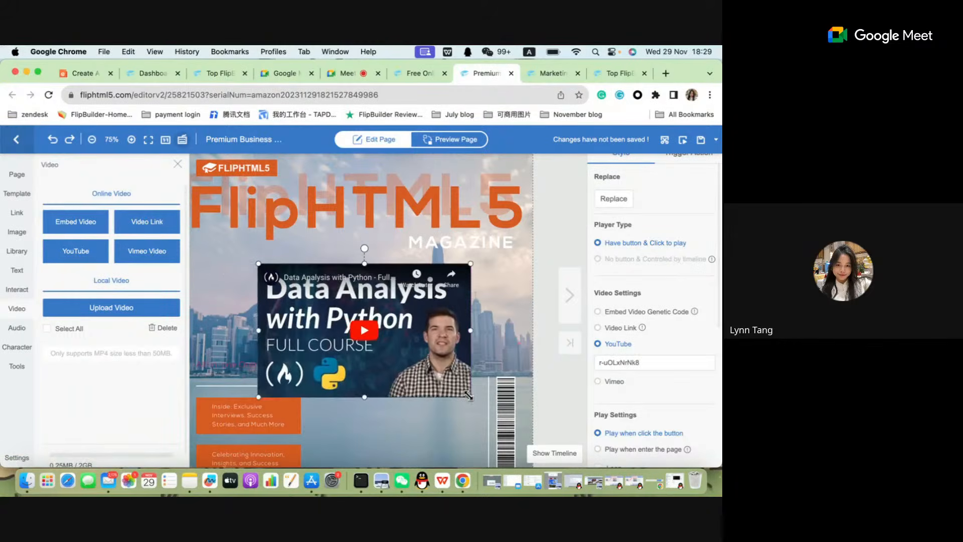
Move the cover's YouTube video slightly up and left, close the video element options and reselect the video.
left_click_drag(401, 354, 386, 334)
left_click(362, 387)
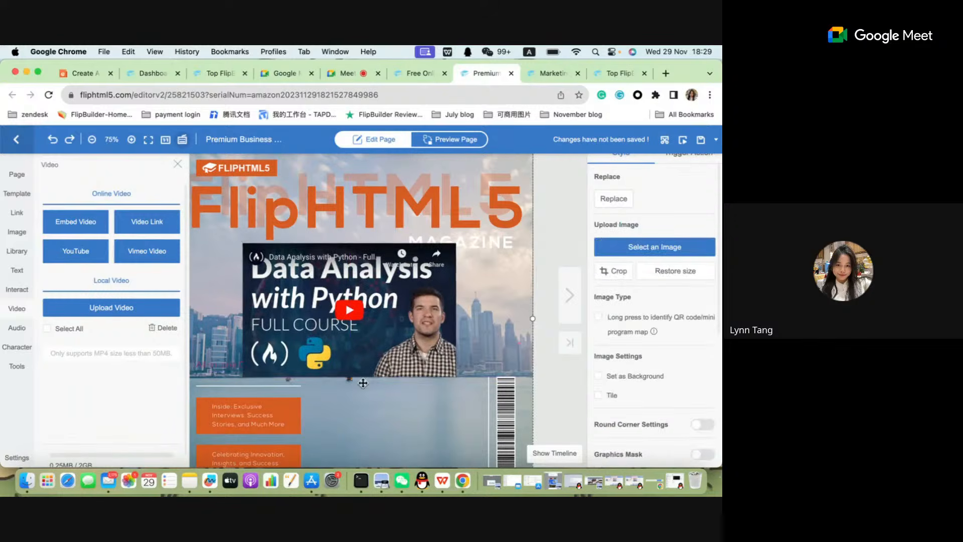
left_click(177, 164)
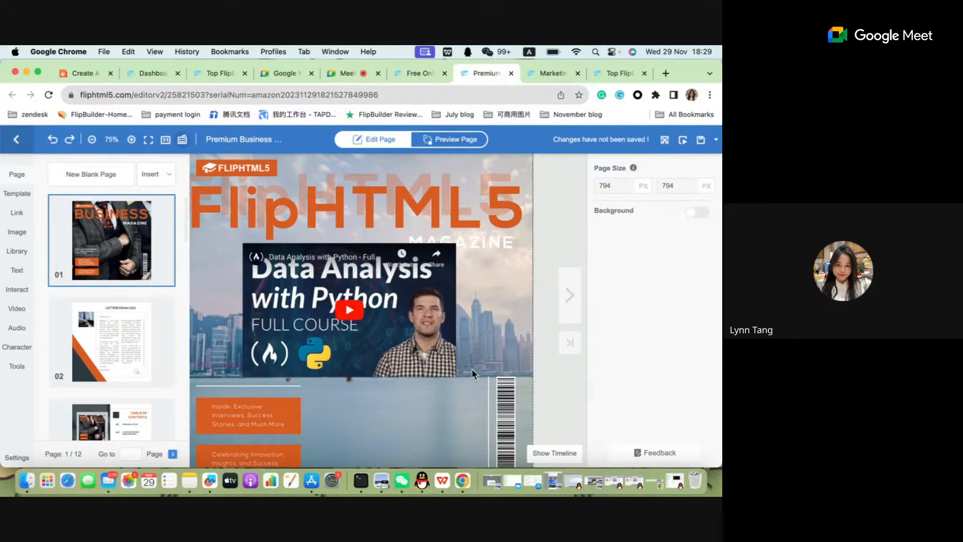
left_click(439, 357)
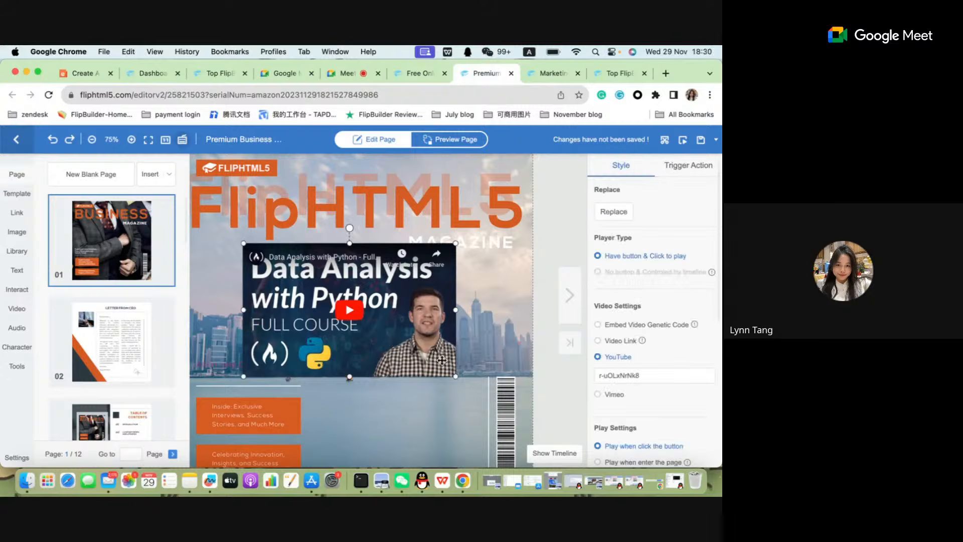
Show the cover page's animation timeline and shrink its area to give the page canvas more height.
left_click(572, 454)
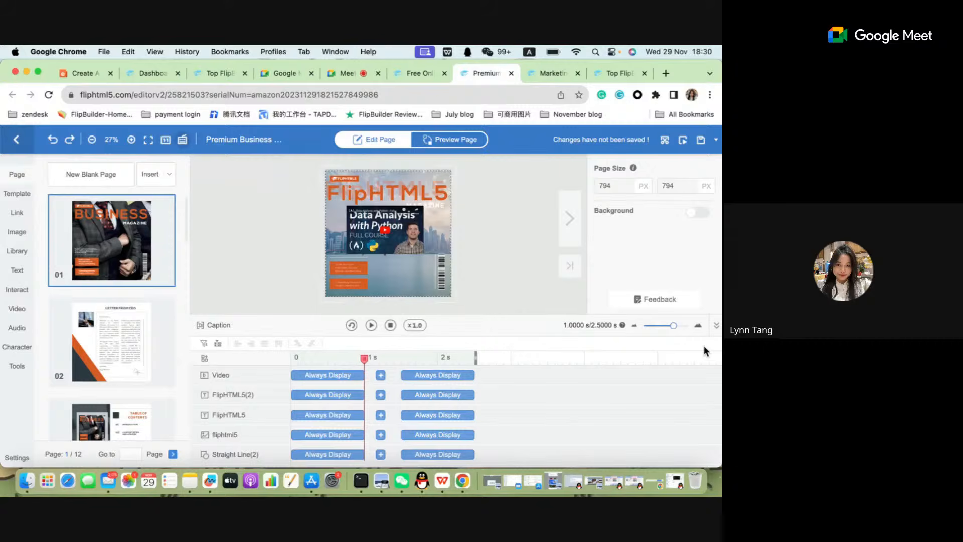
left_click(717, 325)
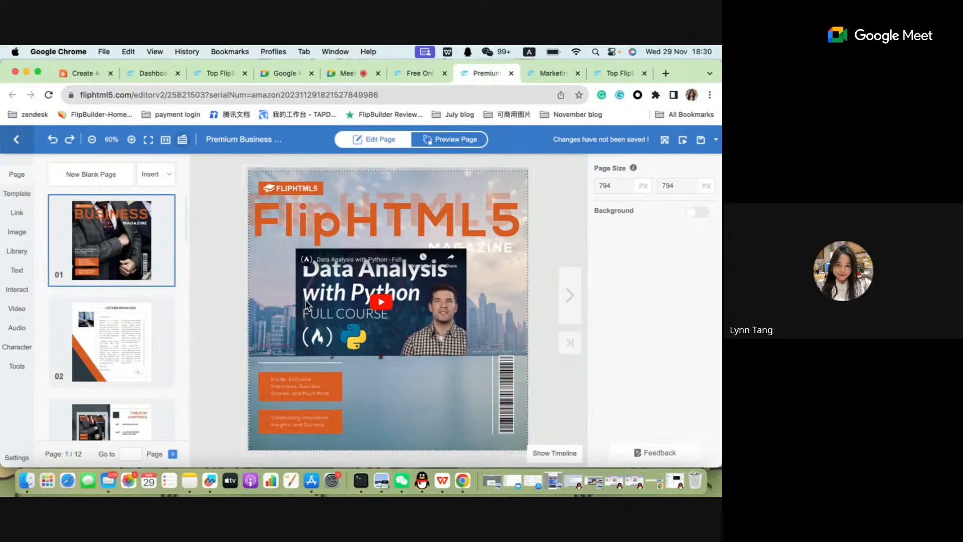
left_click(568, 454)
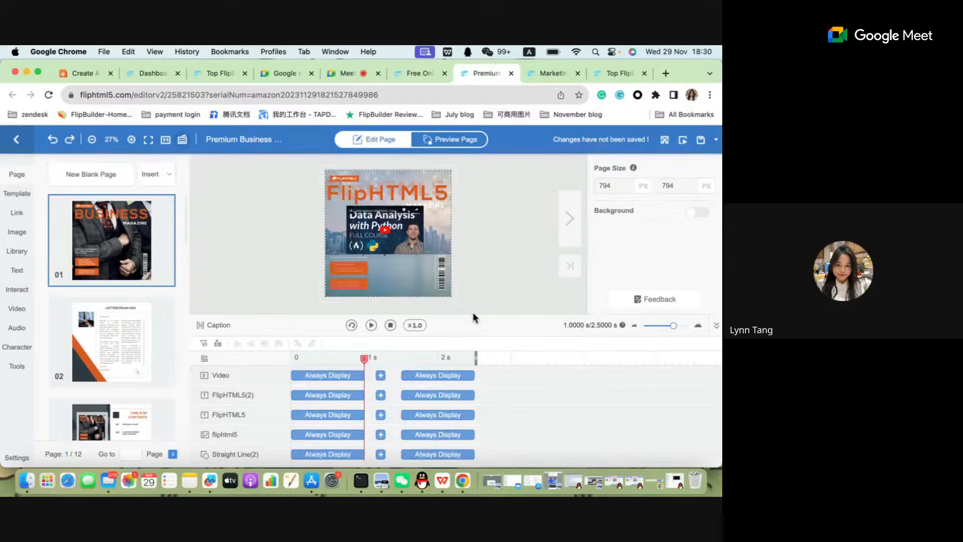
left_click_drag(472, 316, 465, 355)
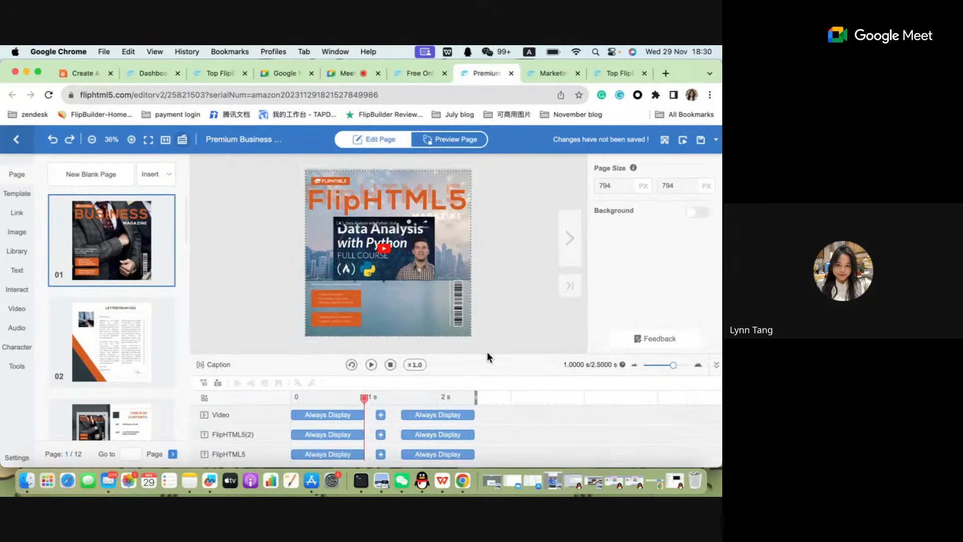
Switch to the WPS Office presentation, read the slide on editing elements on the timeline and return to the flipbook editor in Chrome.
left_click(447, 480)
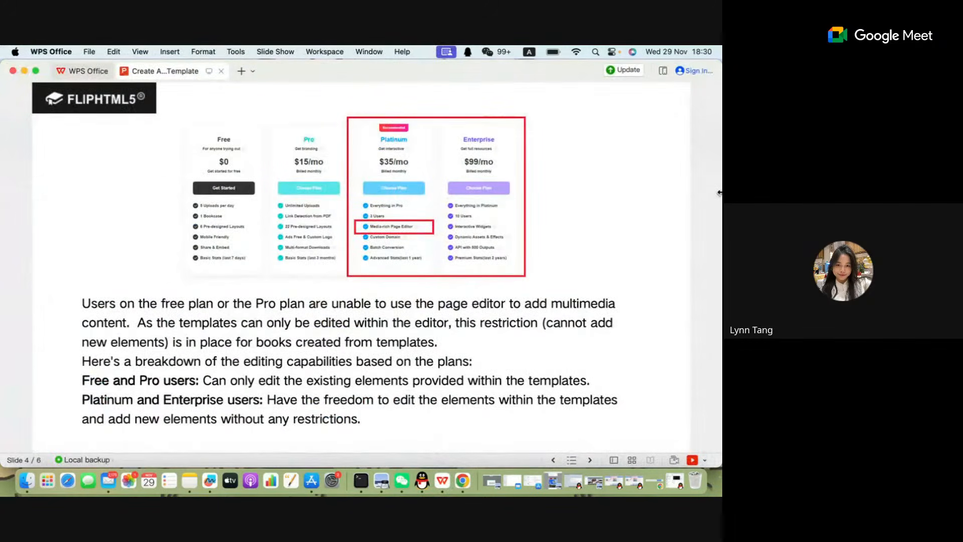
left_click(664, 272)
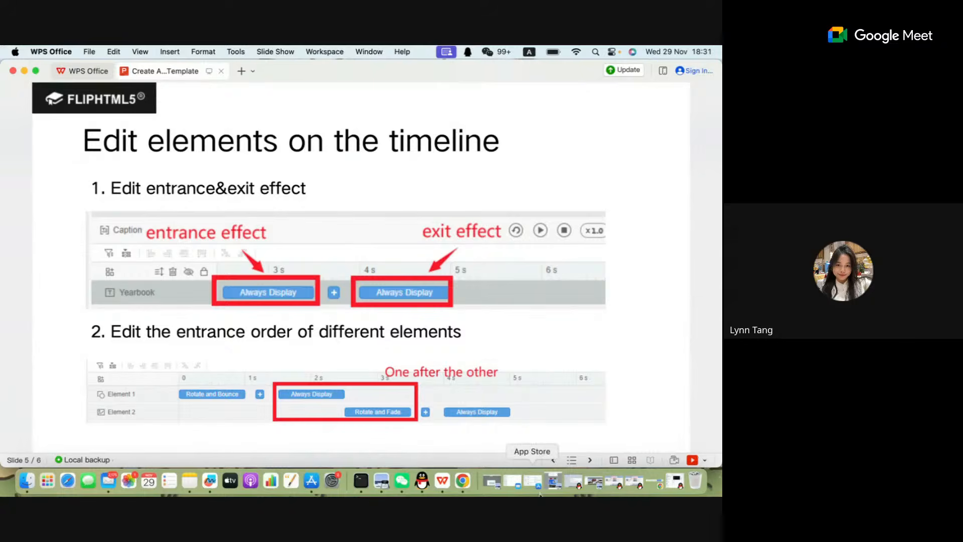
left_click(462, 481)
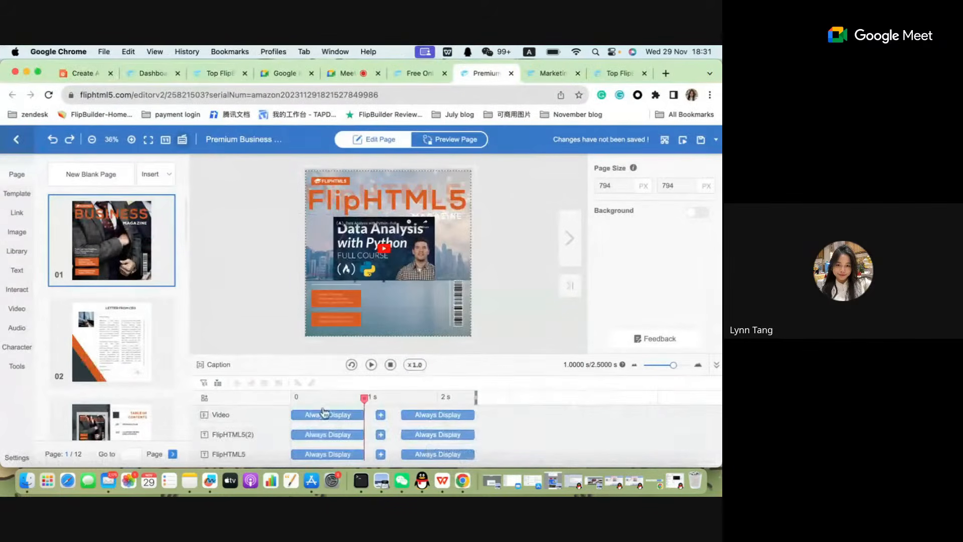
Give the FlipHTML5(2) title layer a Fade In entrance effect and delay its timeline effects by about 0.3 s.
left_click(409, 196)
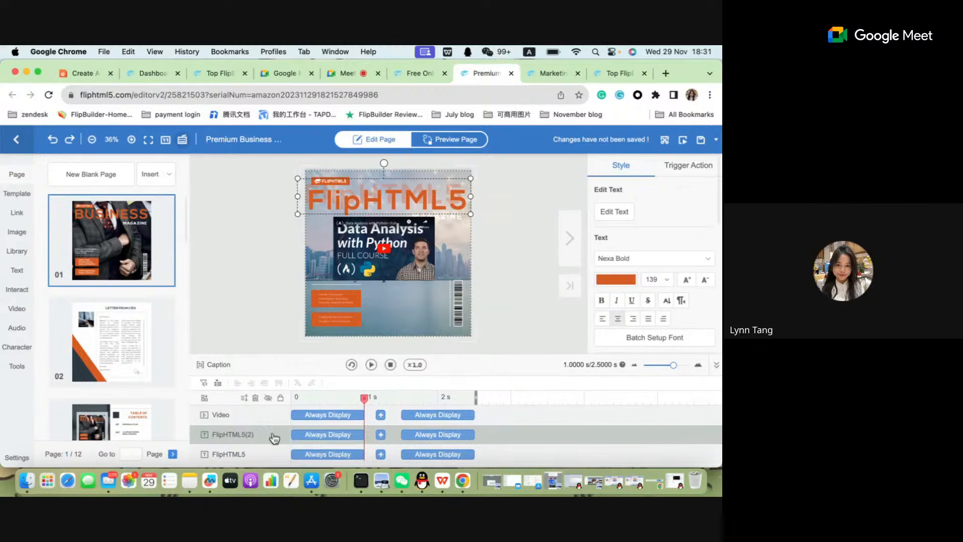
left_click(327, 440)
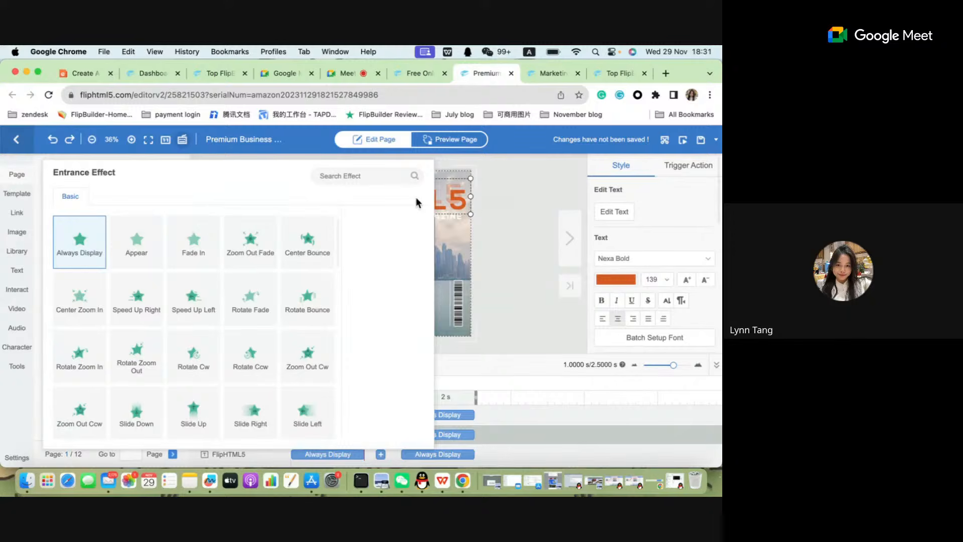
left_click(356, 455)
left_click(433, 435)
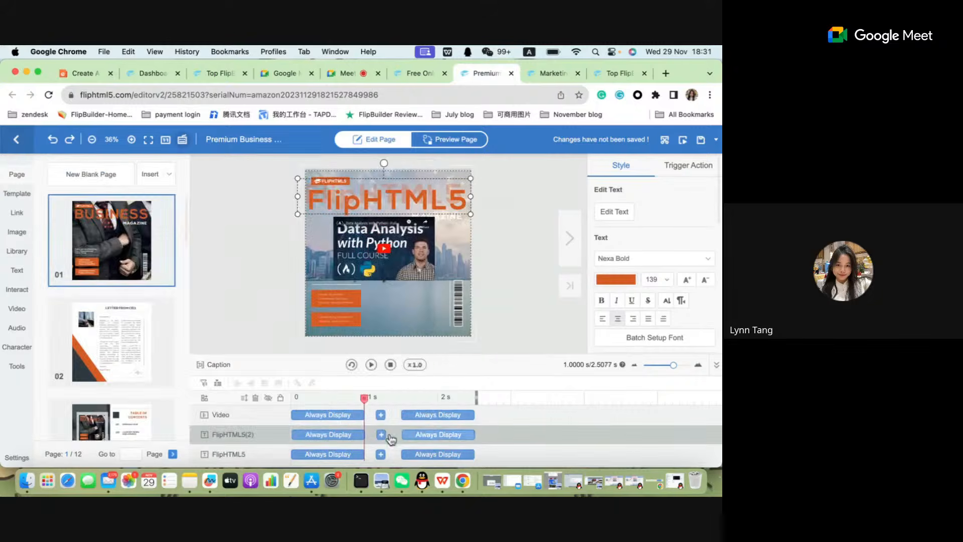
left_click(347, 438)
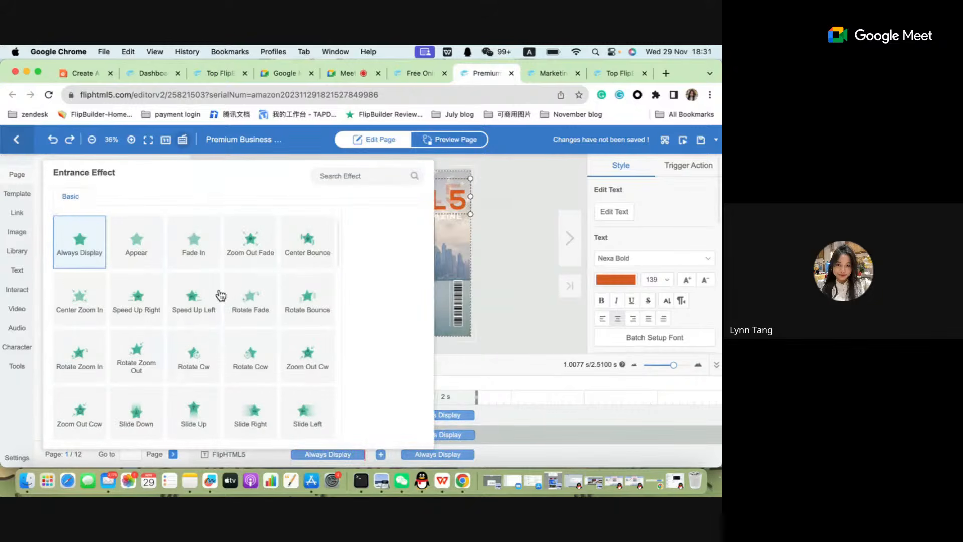
left_click(186, 257)
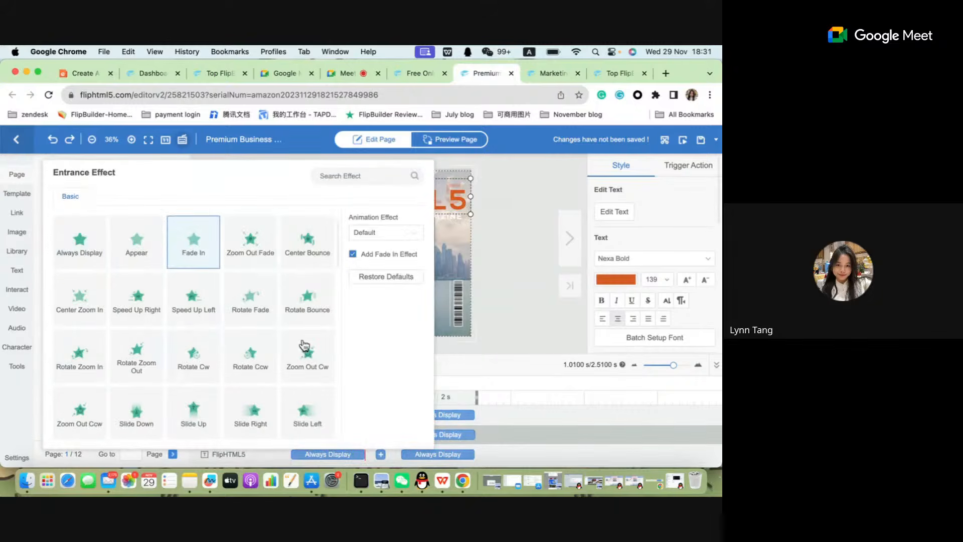
scroll(317, 339, "down", 5)
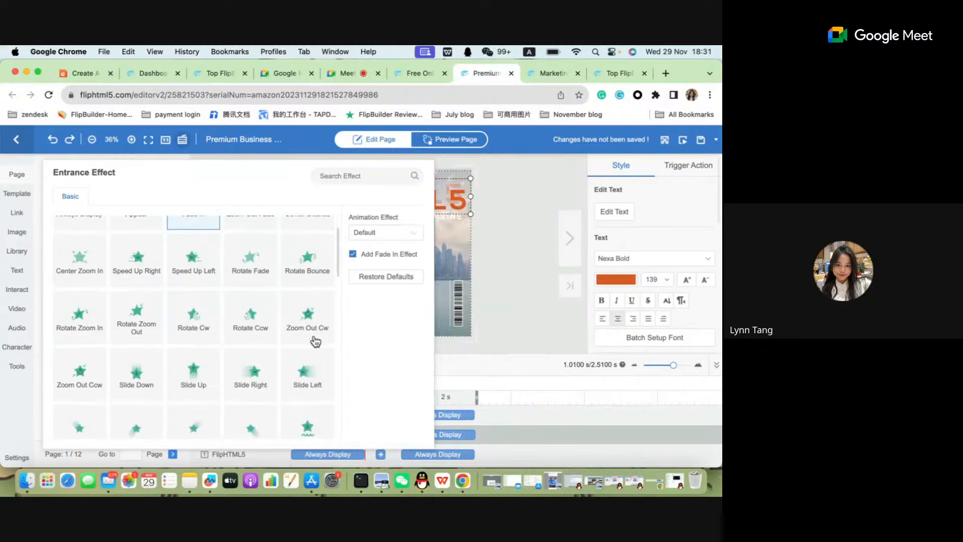
scroll(321, 322, "up", 5)
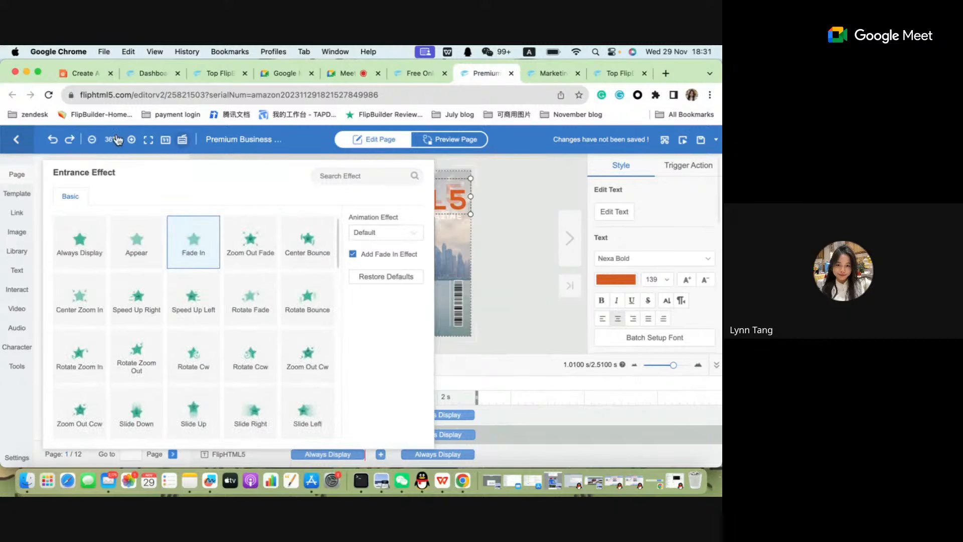
left_click(585, 421)
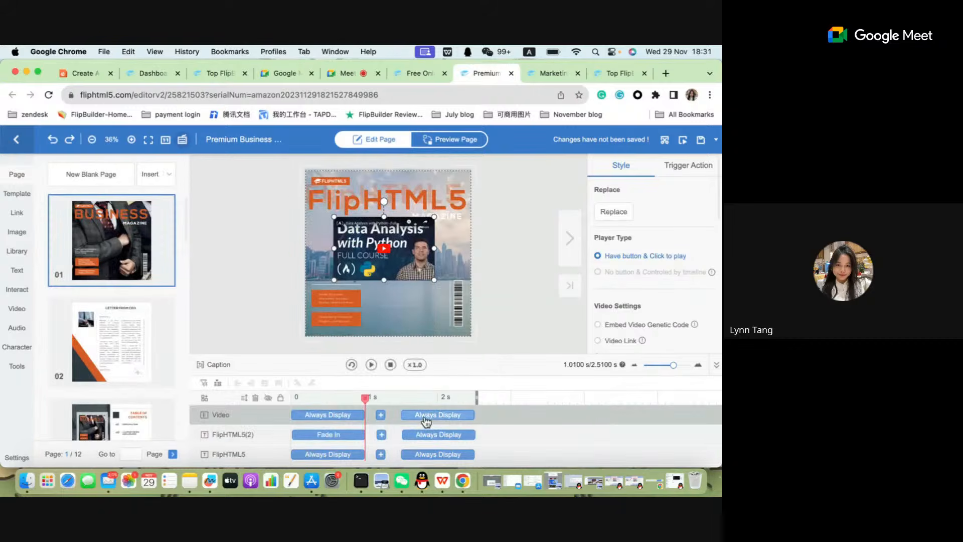
left_click(340, 434)
mouse_move(340, 435)
left_mouse_down()
mouse_move(386, 434)
mouse_move(364, 434)
left_mouse_up()
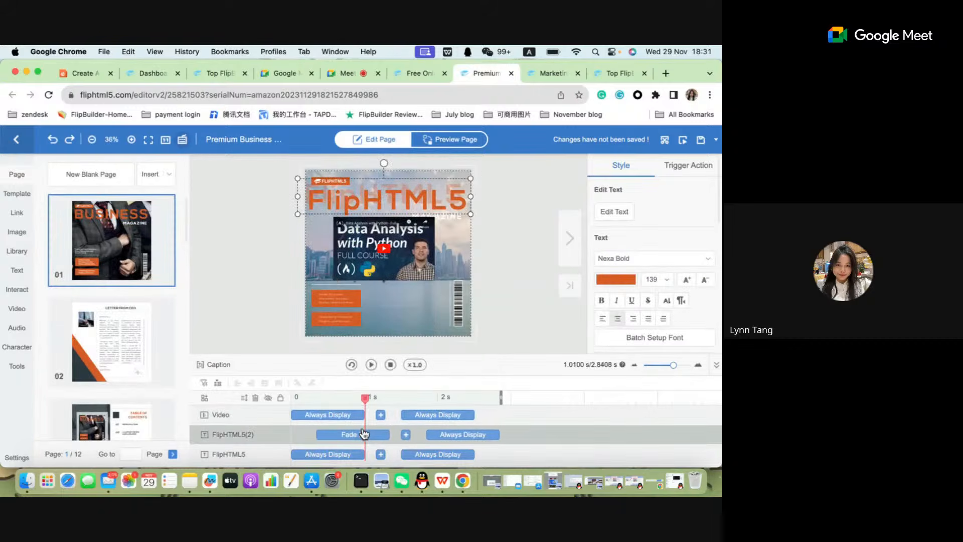
Try the Disappear exit effect on the FlipHTML5(2) title layer and set it back to Always Display.
left_click(455, 438)
left_click(455, 437)
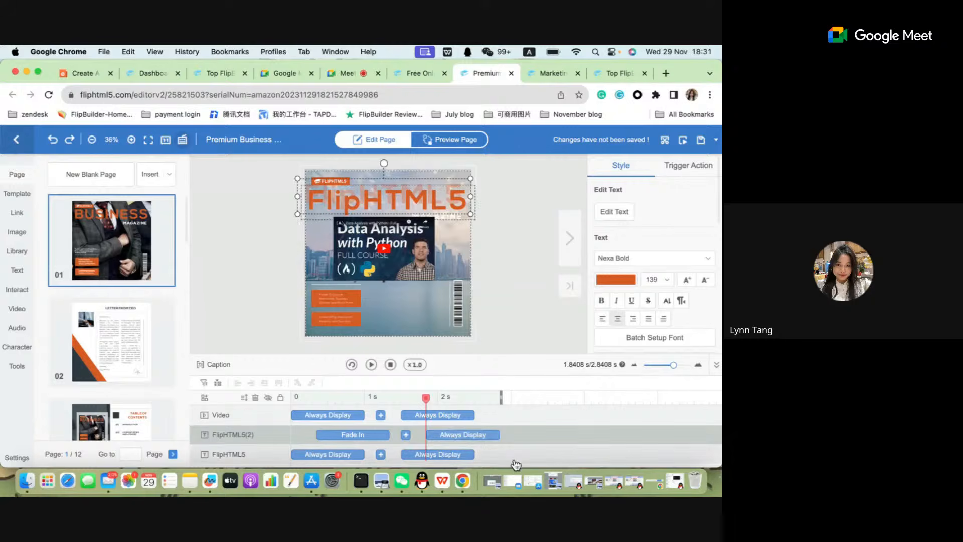
left_click(464, 438)
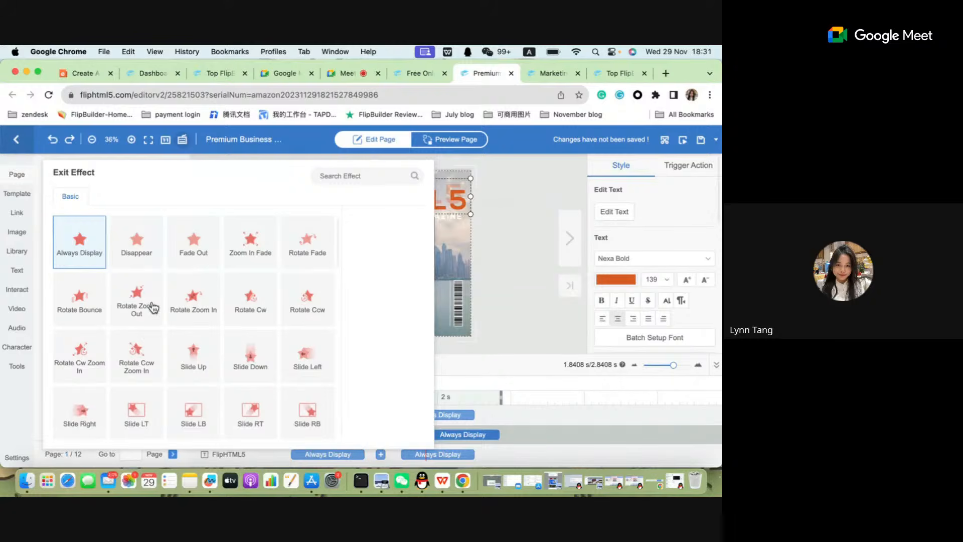
left_click(135, 248)
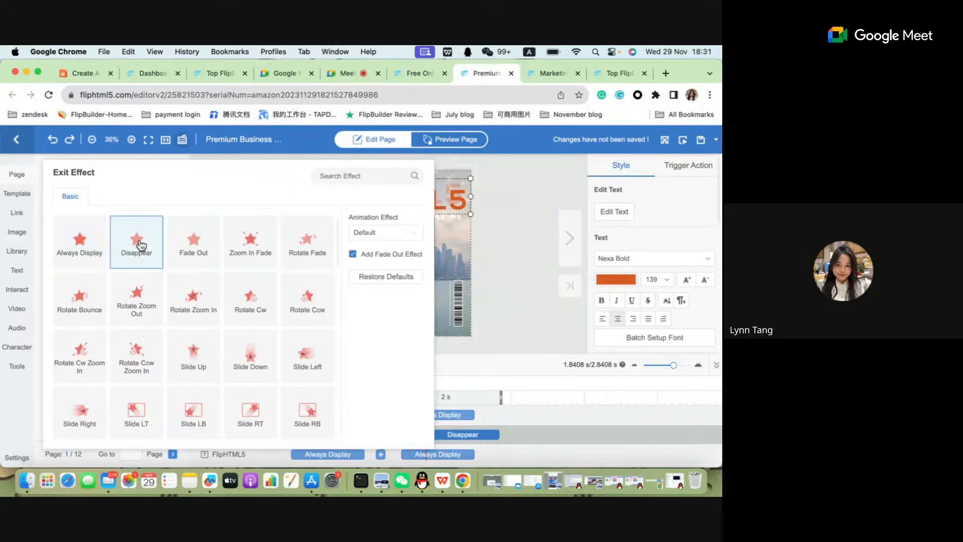
left_click(528, 442)
left_click(460, 435)
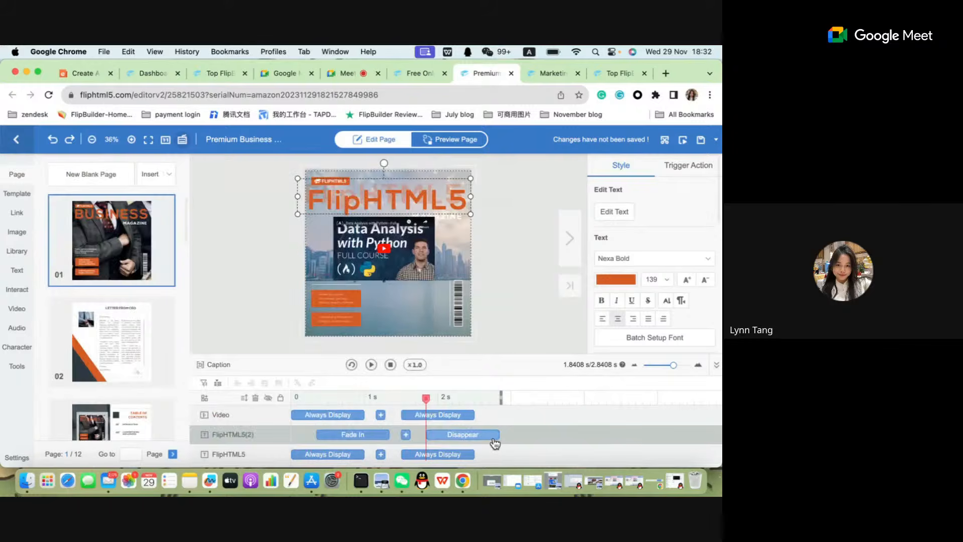
left_click(496, 444)
left_click(460, 438)
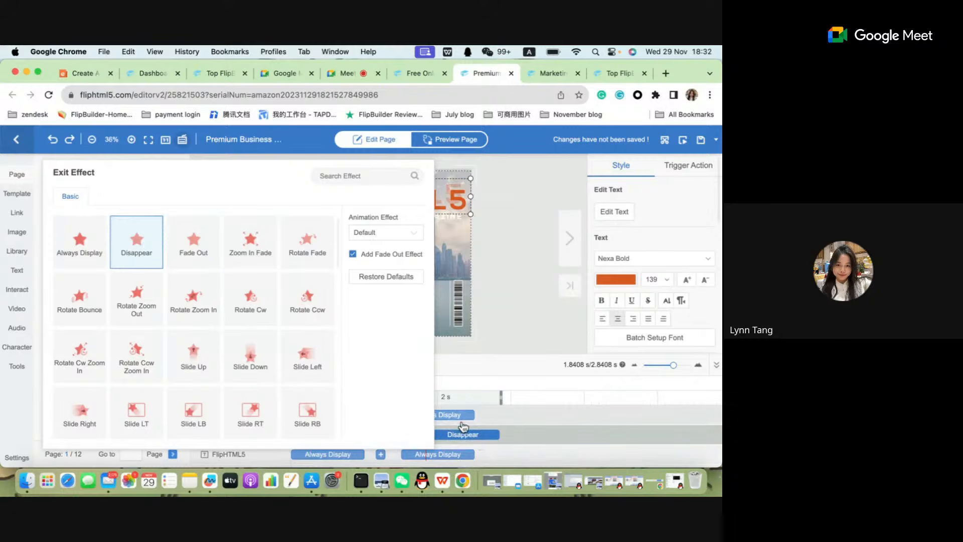
left_click(84, 249)
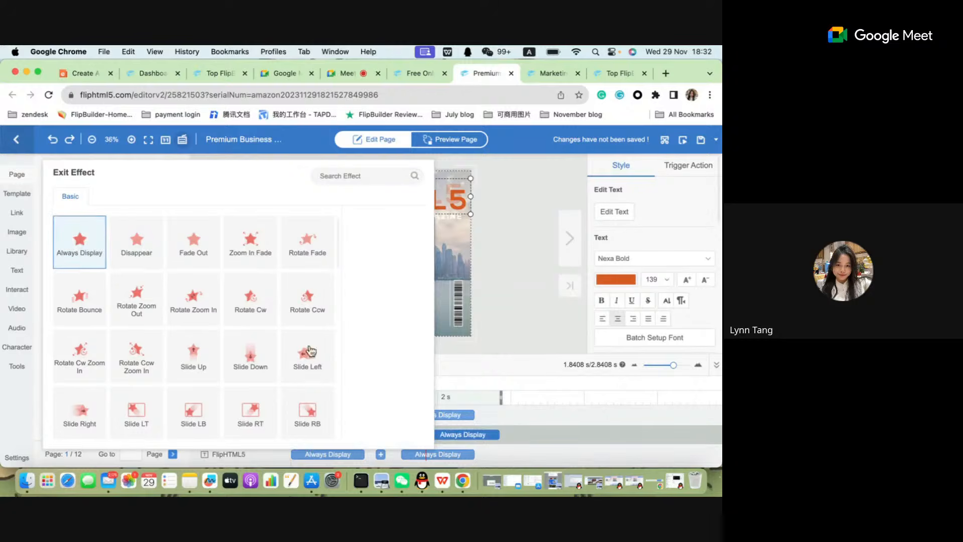
left_click(509, 440)
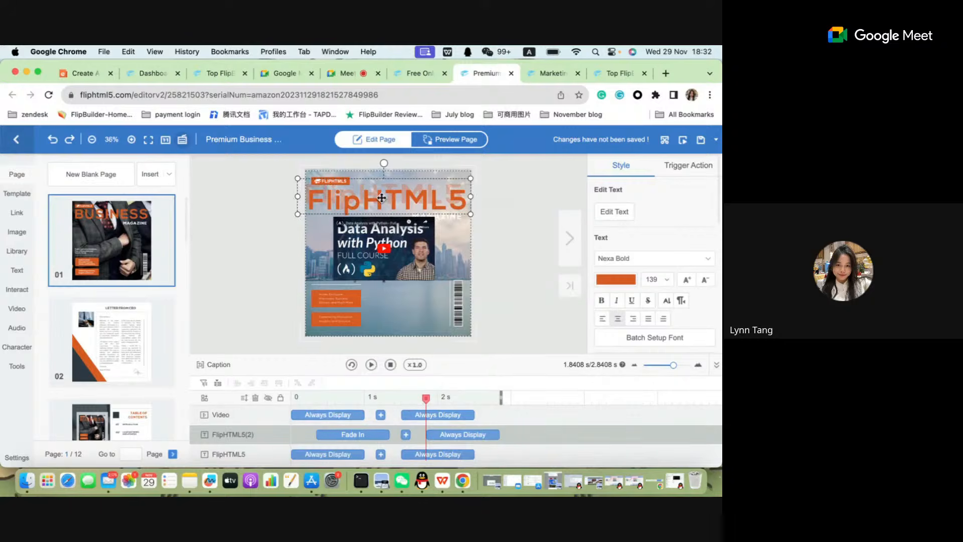
Shift the FlipHTML5 title layer's effects to start at about 3 s and set its entrance effect to Appear.
mouse_move(382, 198)
left_mouse_down()
mouse_move(382, 213)
mouse_move(381, 197)
left_mouse_up()
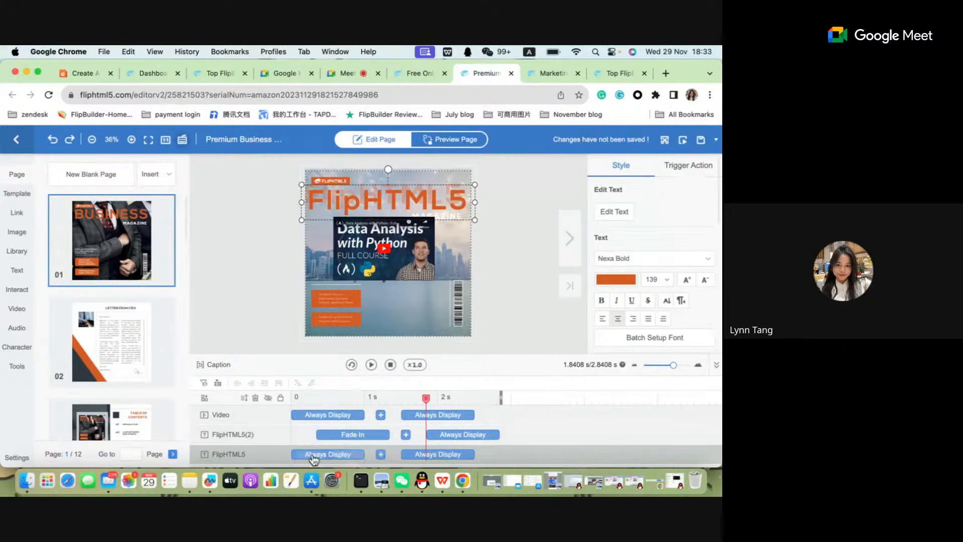
left_click_drag(317, 460, 534, 455)
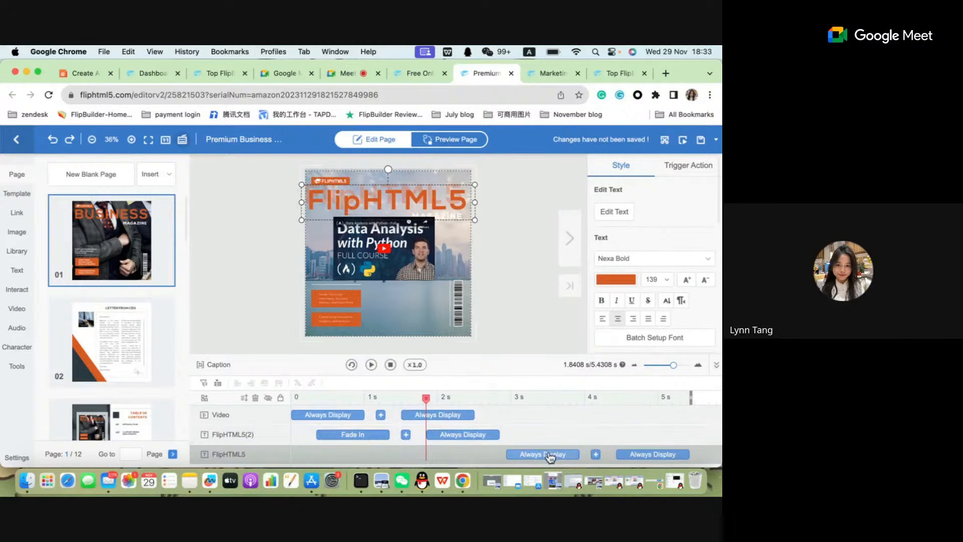
left_click(547, 457)
left_click(141, 241)
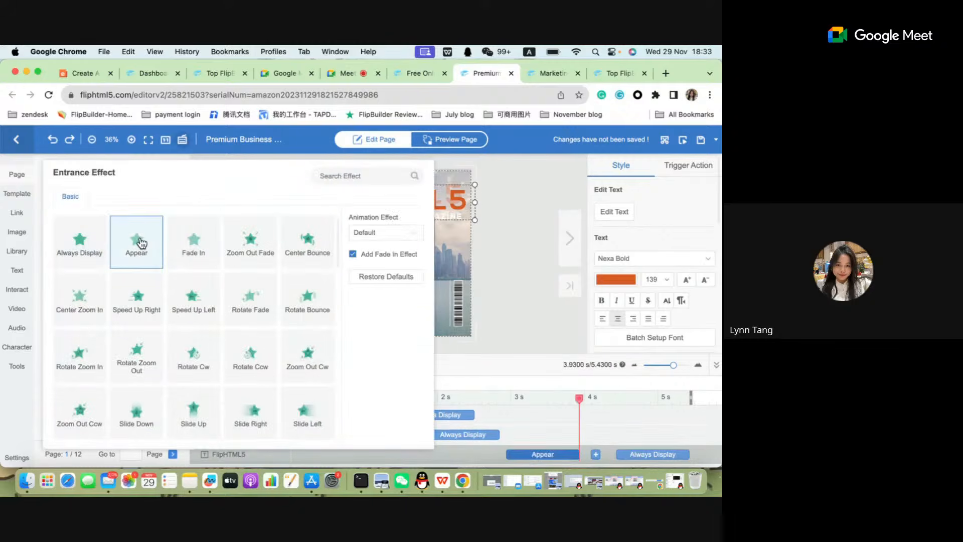
left_click(557, 456)
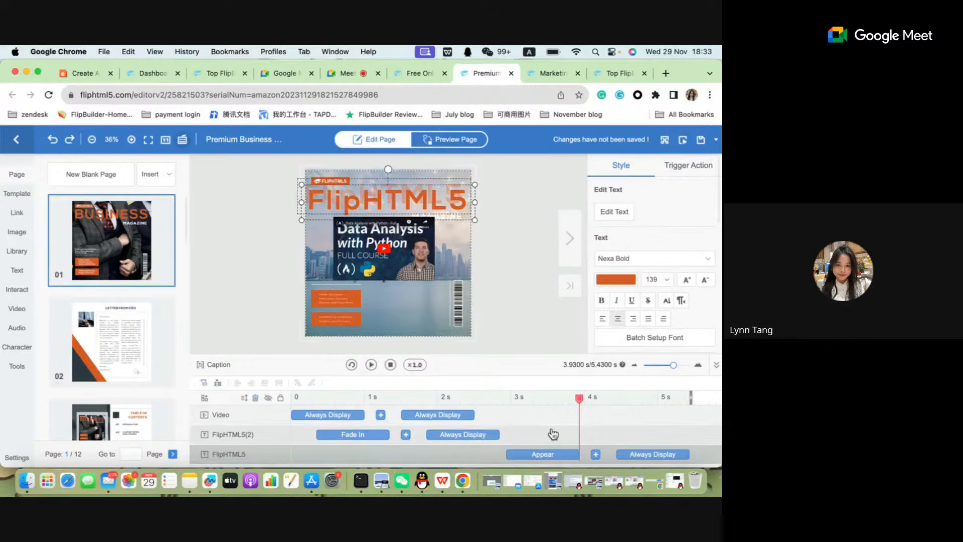
left_click_drag(543, 454, 544, 456)
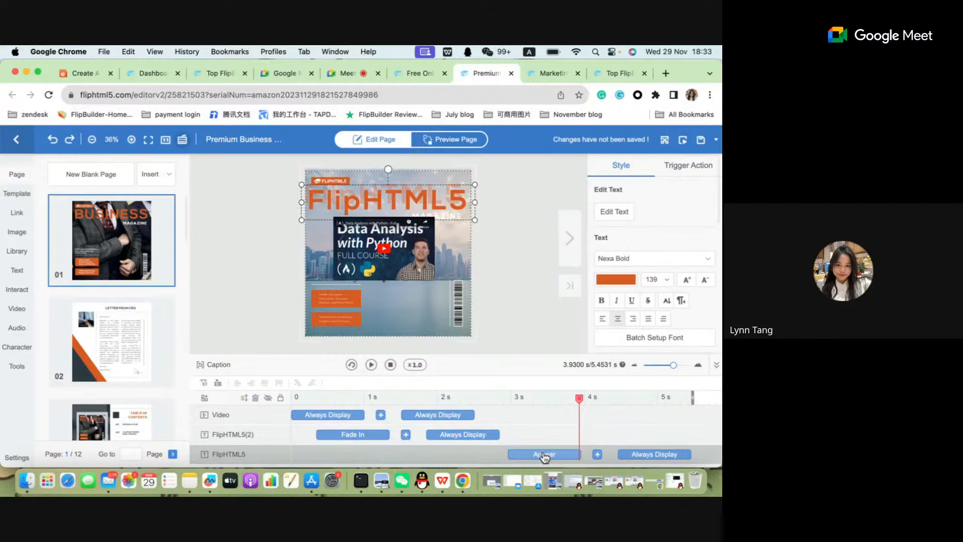
Rewind the timeline to 0 s and play the cover's title animations in the editor.
left_click(231, 430)
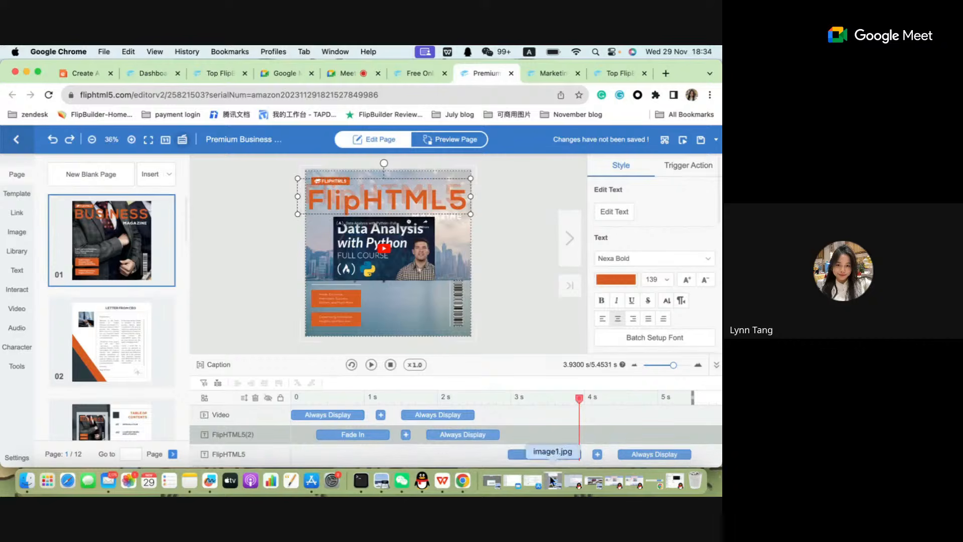
left_click_drag(579, 398, 229, 418)
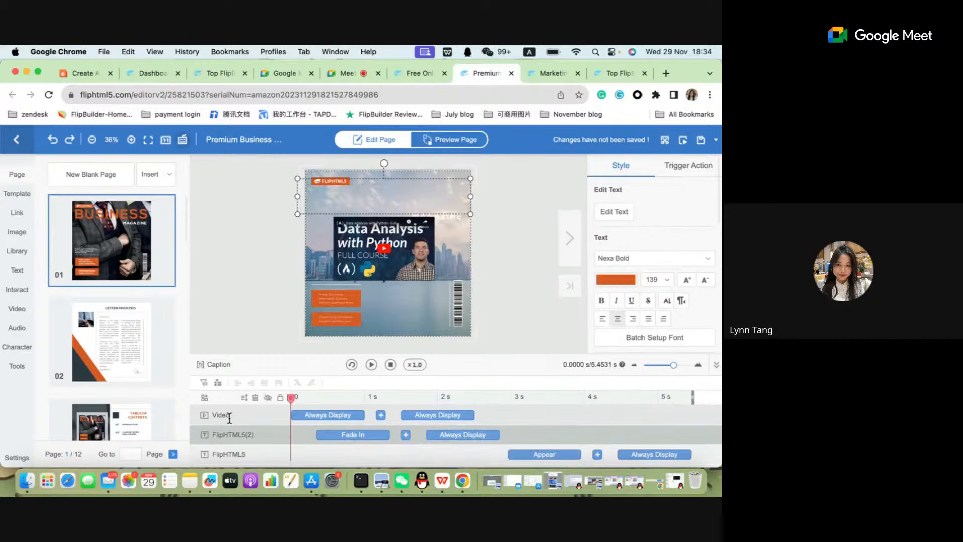
left_click(351, 365)
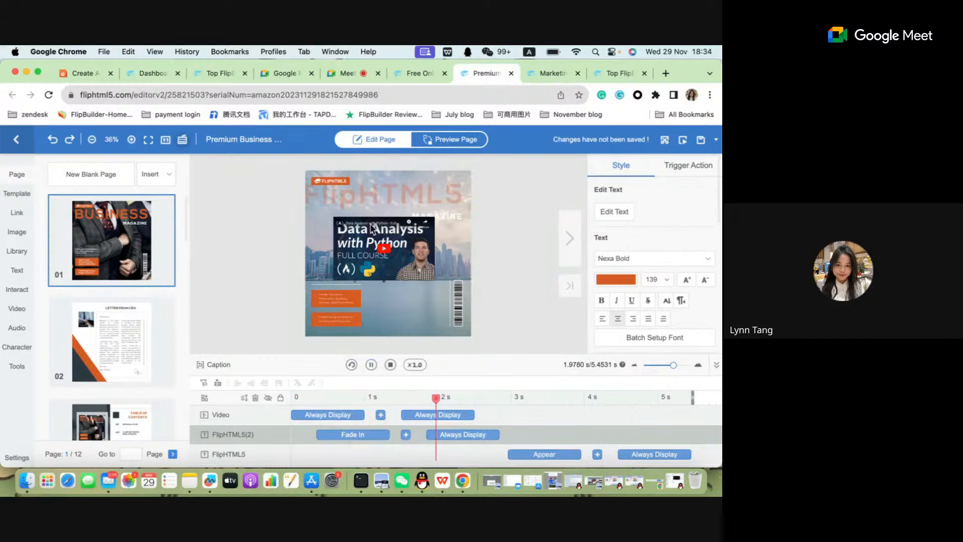
Play the cover's animations from 0 s in page preview mode and switch back to the WPS Office presentation.
left_click(456, 139)
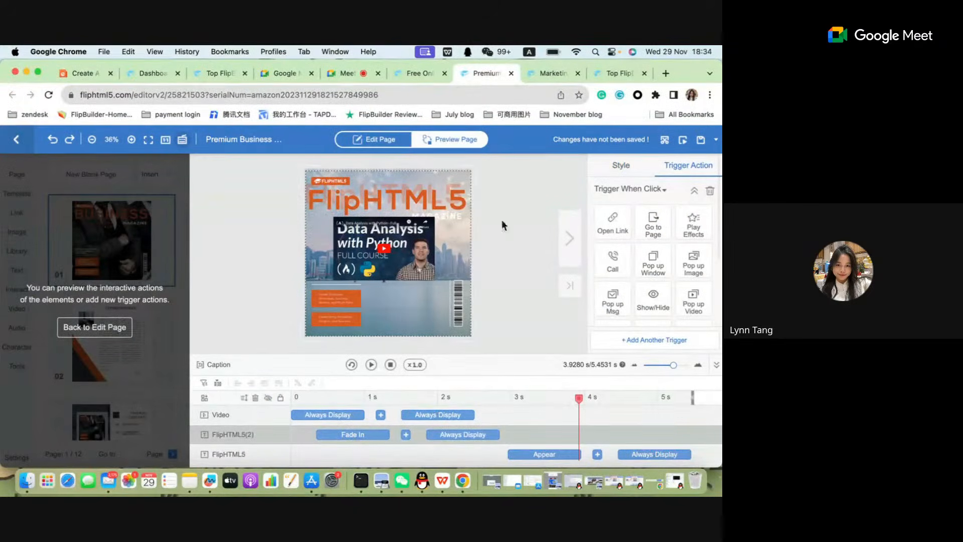
left_click_drag(578, 396, 291, 397)
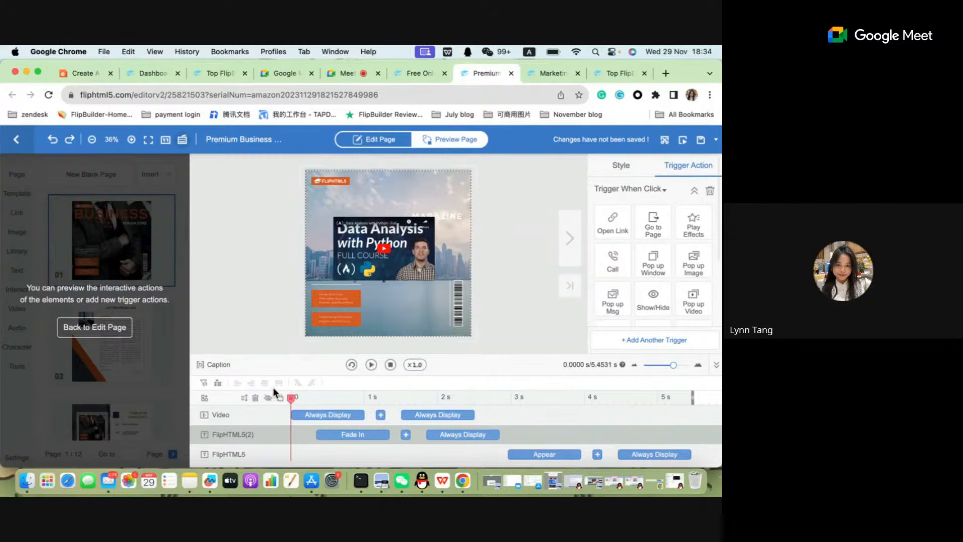
left_click(371, 365)
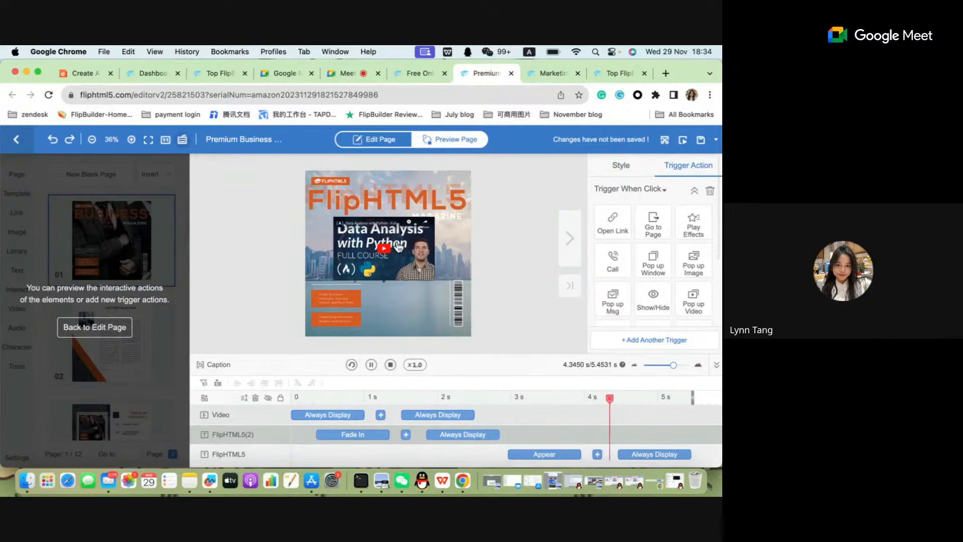
left_click(443, 480)
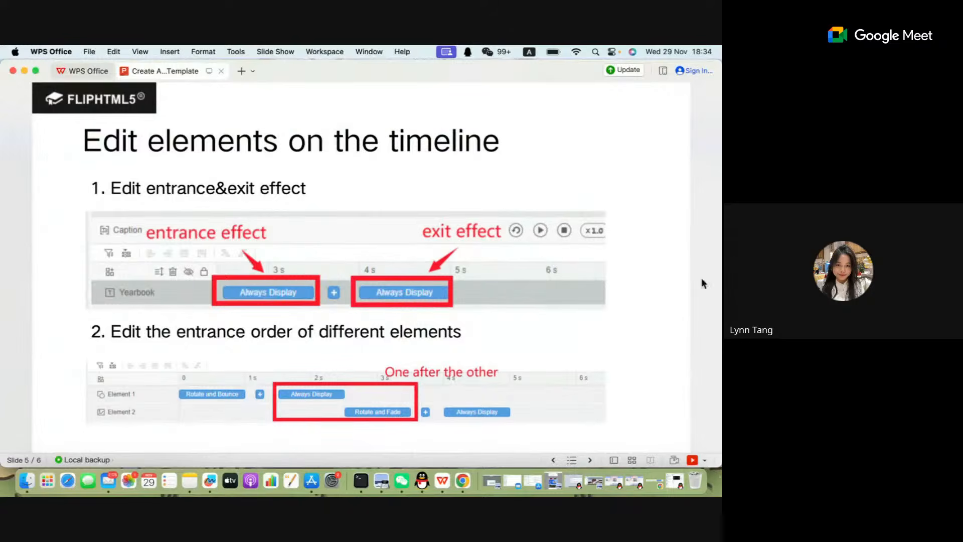
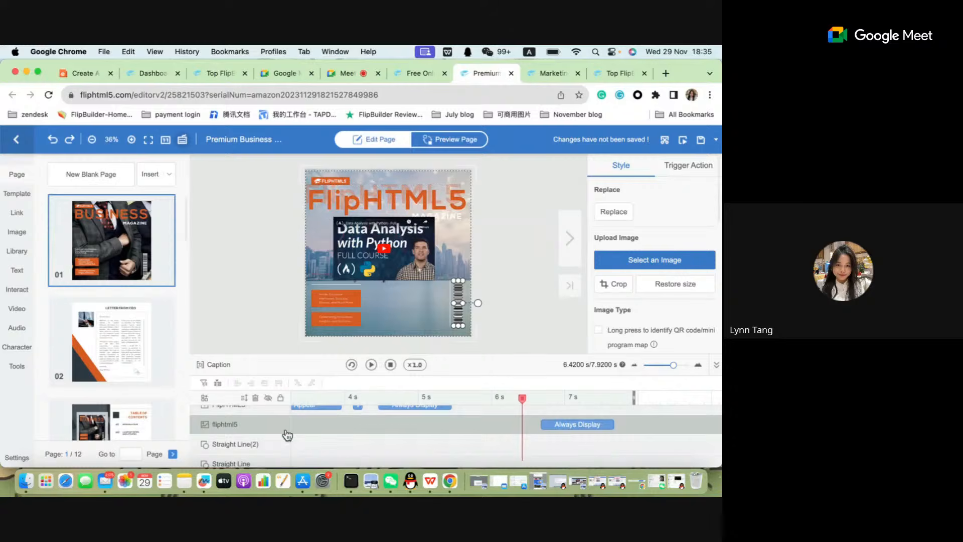
Rewind the timeline to 0 s and set the fliphtml5 image layer's entrance effect to Fade In.
scroll(286, 435, "up", 3)
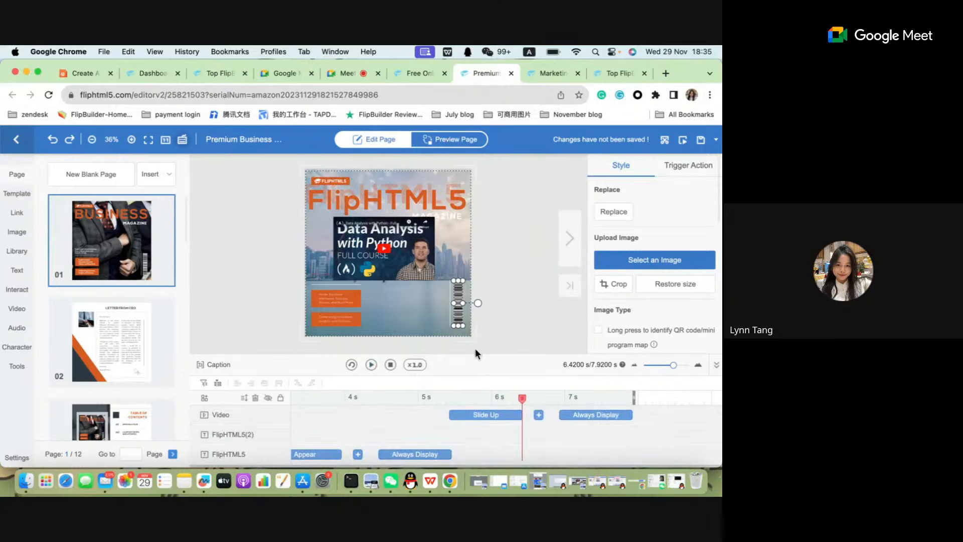
left_click_drag(475, 354, 474, 257)
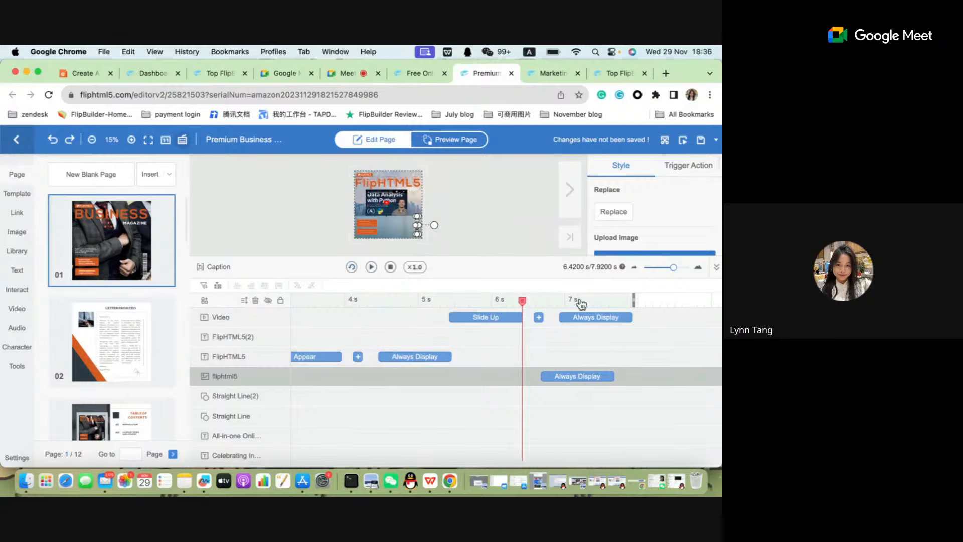
left_click_drag(522, 300, 221, 269)
left_click_drag(292, 307, 204, 294)
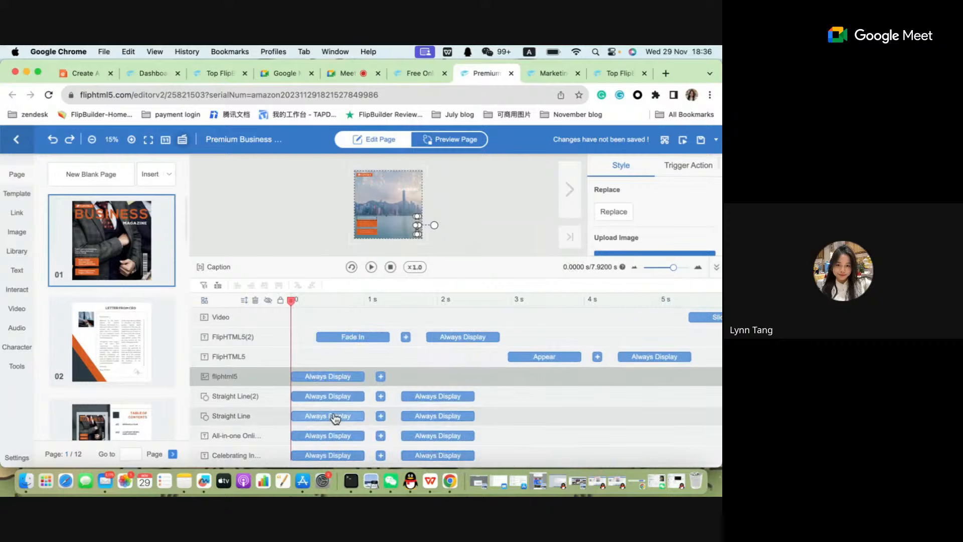
left_click(337, 396)
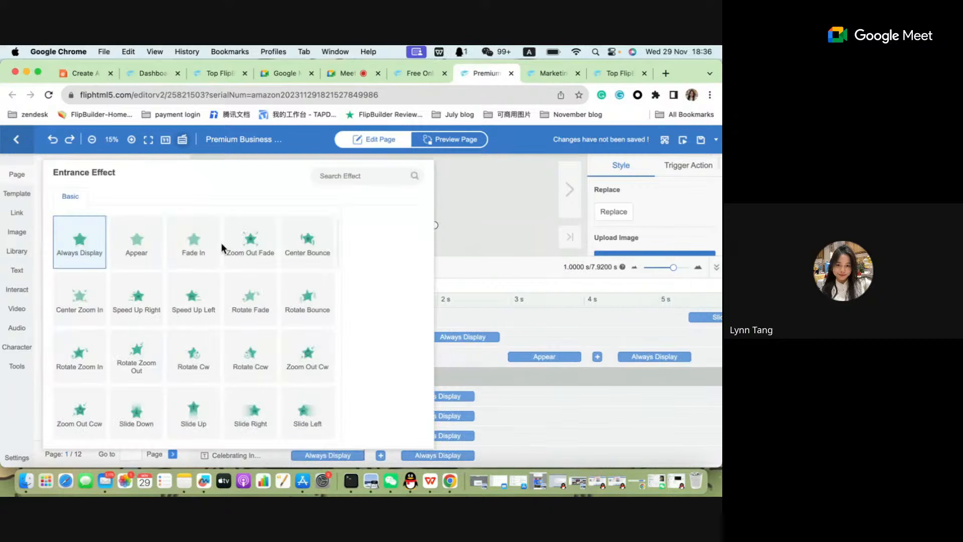
left_click(195, 247)
left_click(458, 404)
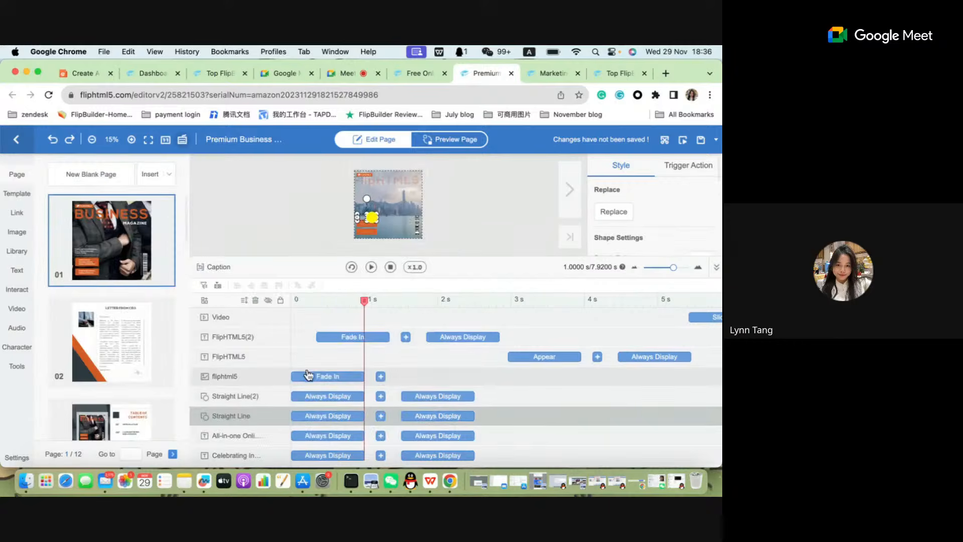
Set the Straight Line(2) layer's entrance effect to Rotate Fade and shift its effects to start at about 2.4 s.
left_click(323, 397)
left_click(261, 295)
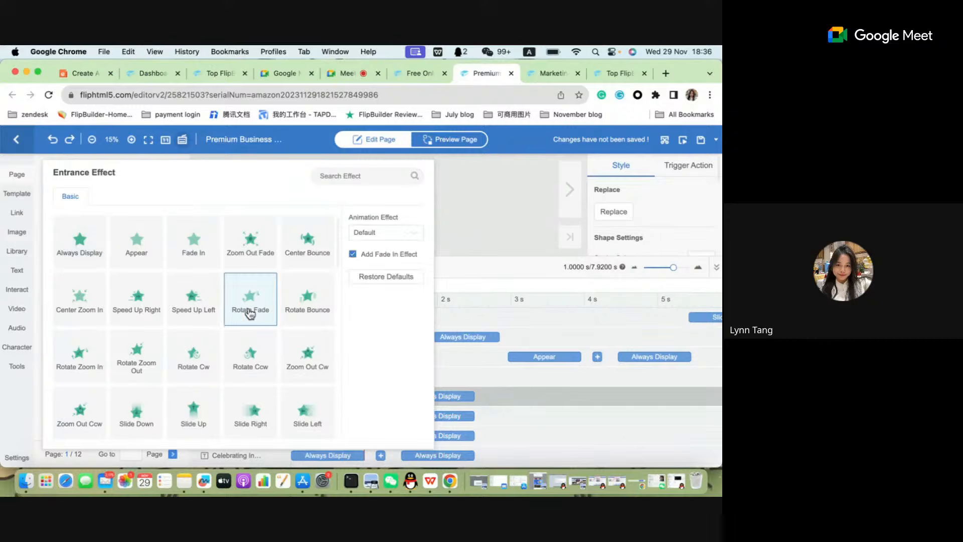
left_click(519, 402)
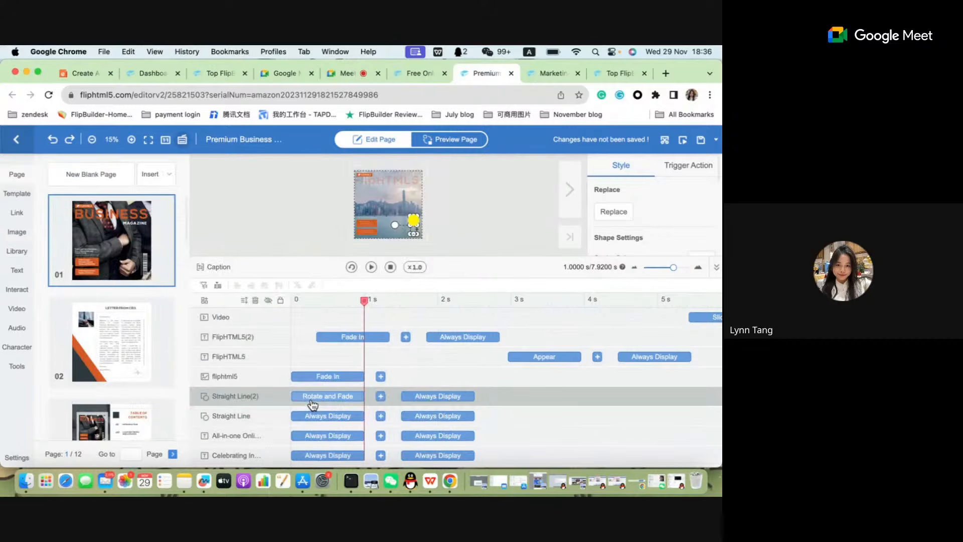
left_click_drag(304, 400, 488, 400)
Shift the Straight Line layer's effects to start at about 4.7 s and set its entrance effect to Zoom Out Cw.
left_click_drag(331, 423, 671, 419)
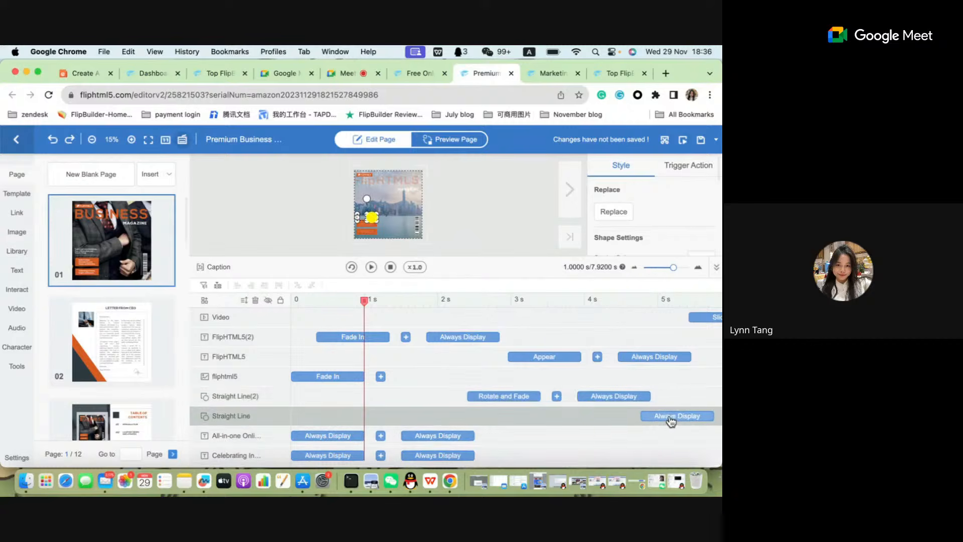
double_click(671, 419)
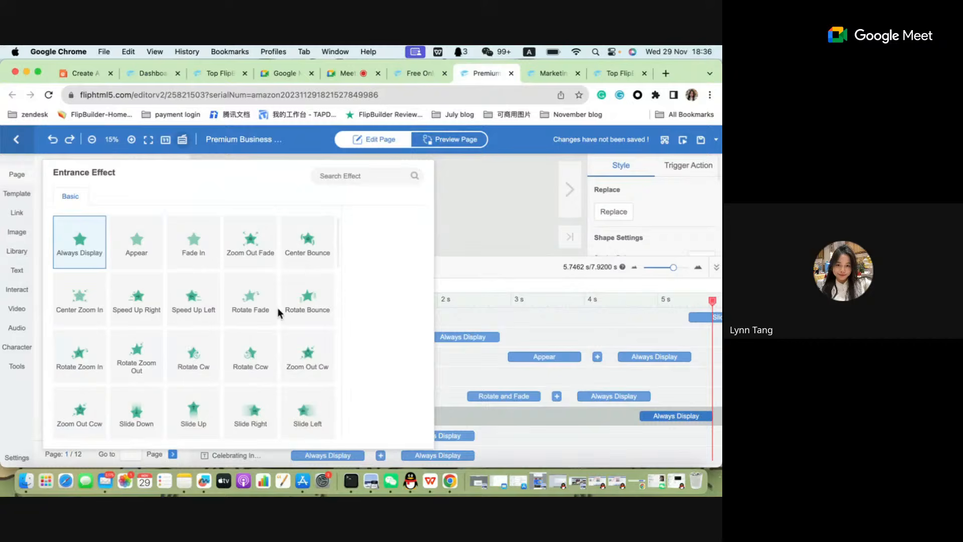
left_click(290, 374)
left_click(570, 282)
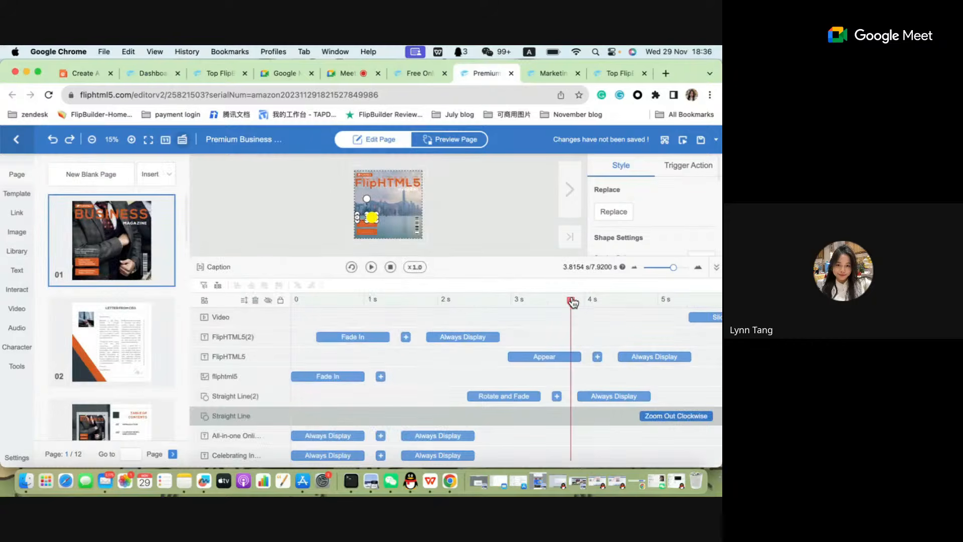
Play the cover's animations from 0 s in page preview mode with an enlarged page view, and return to page editing.
left_click_drag(573, 302, 291, 301)
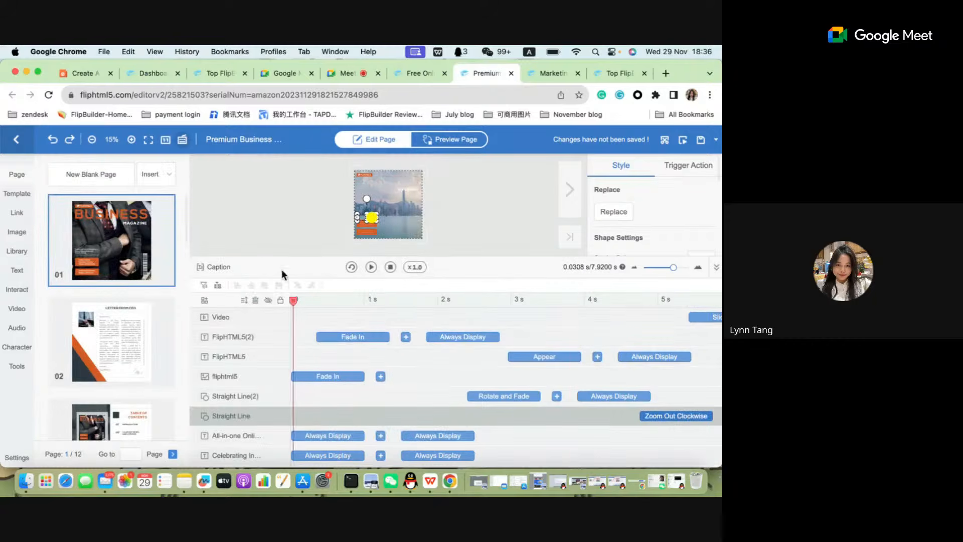
left_click(718, 270)
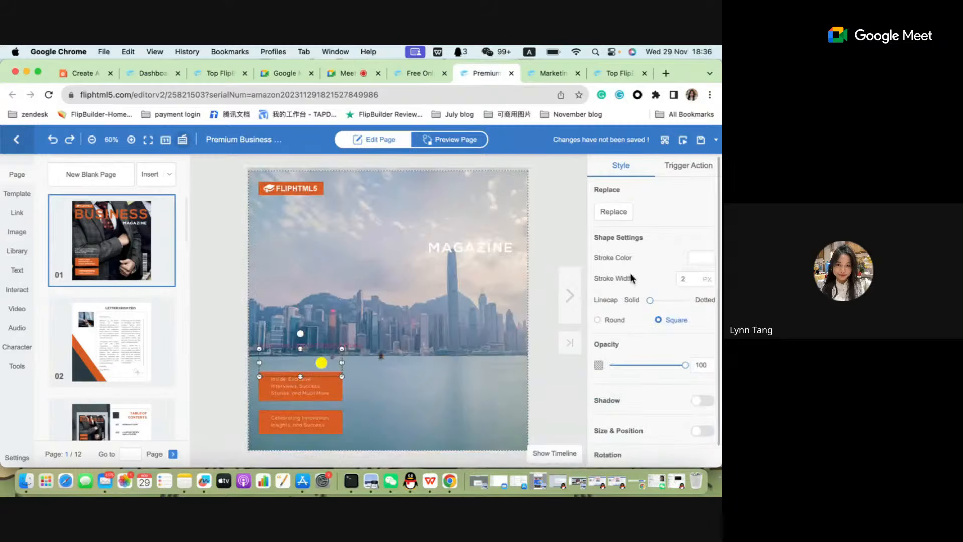
left_click(470, 143)
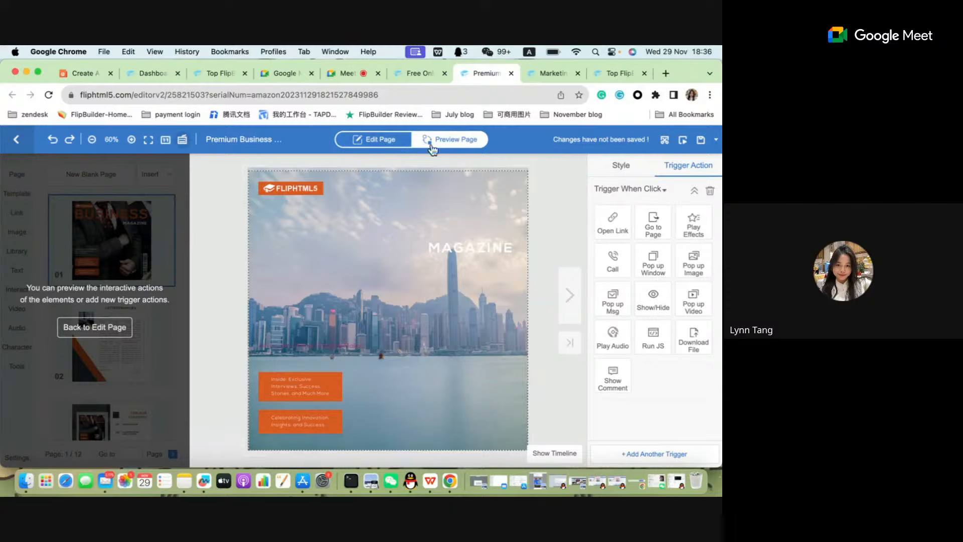
left_click(558, 454)
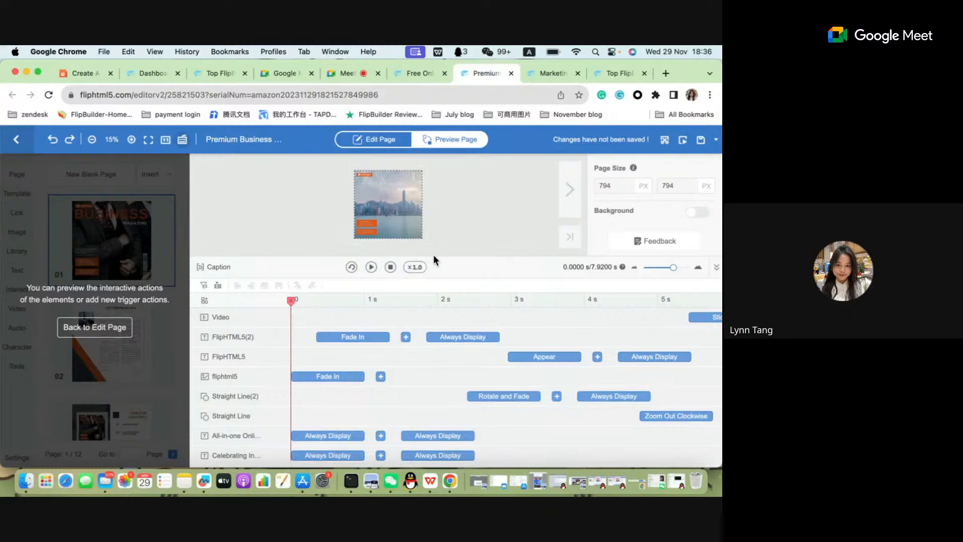
left_click_drag(433, 258, 431, 358)
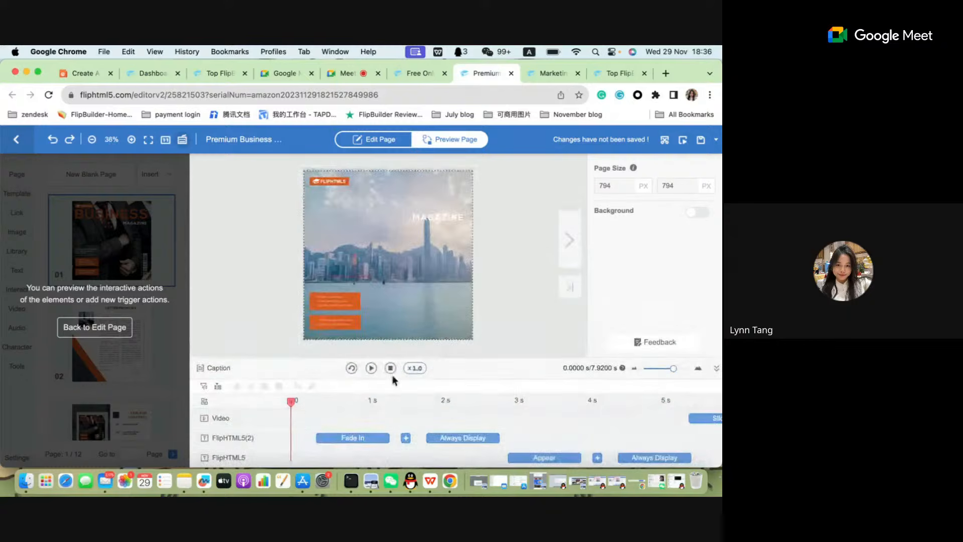
left_click(352, 368)
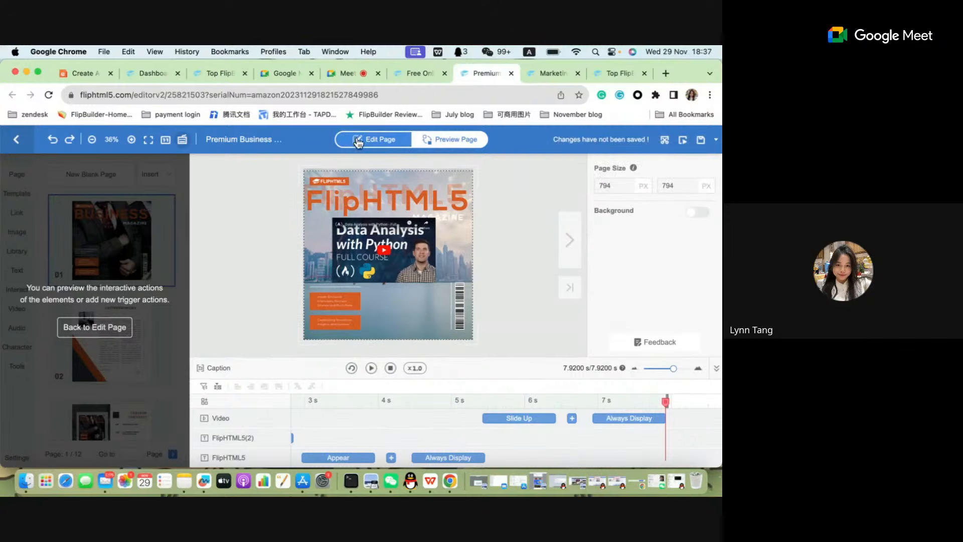
left_click(374, 140)
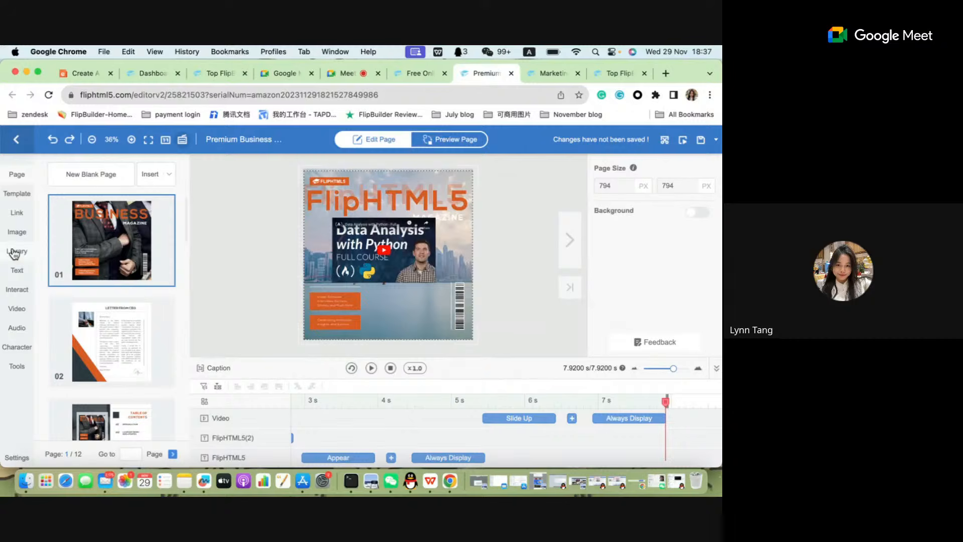
Add a link element to the cover page and display the favorite templates in the editor.
left_click(17, 219)
left_click(17, 194)
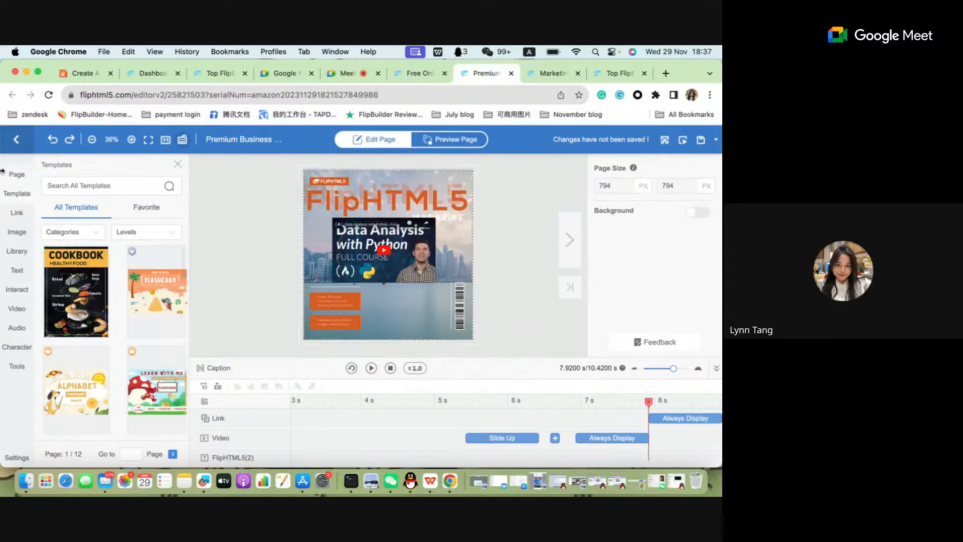
left_click(145, 210)
left_click(149, 218)
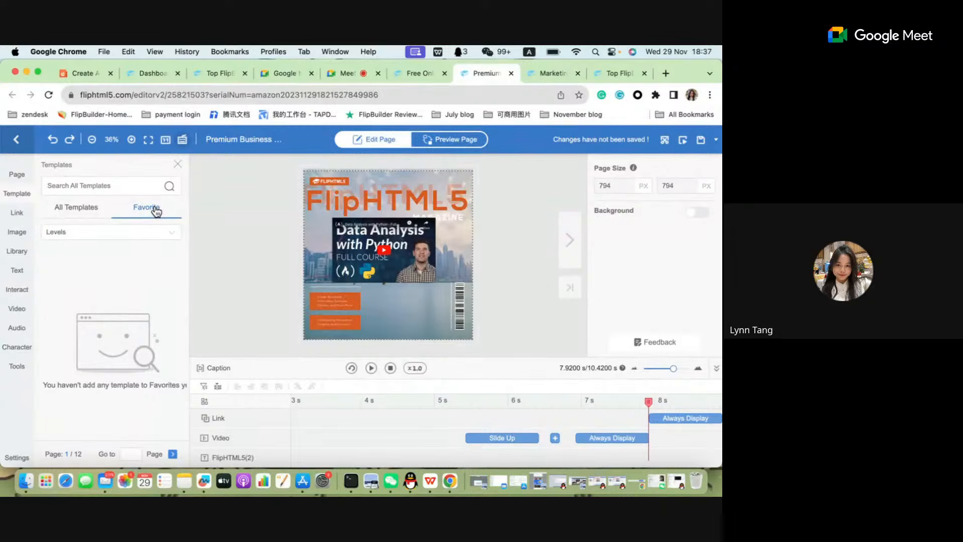
Add the Marketing Business Flip Book Template to favorites from its web page and reload the editor's favorite templates list.
left_click(549, 73)
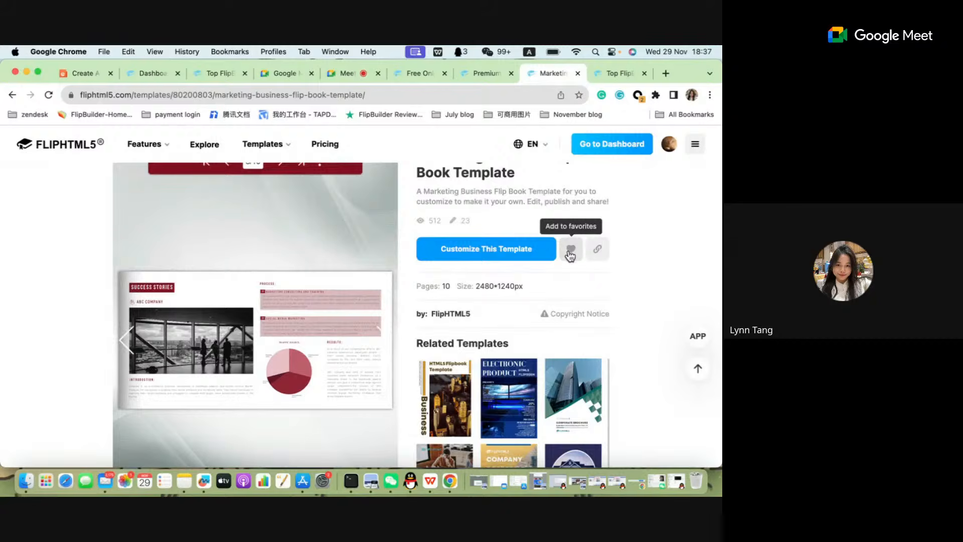
left_click(571, 253)
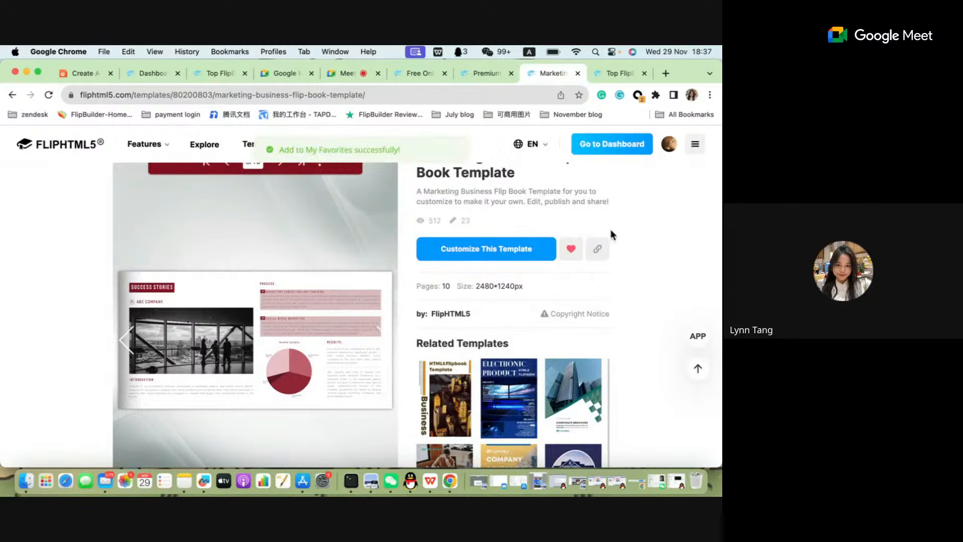
left_click(485, 72)
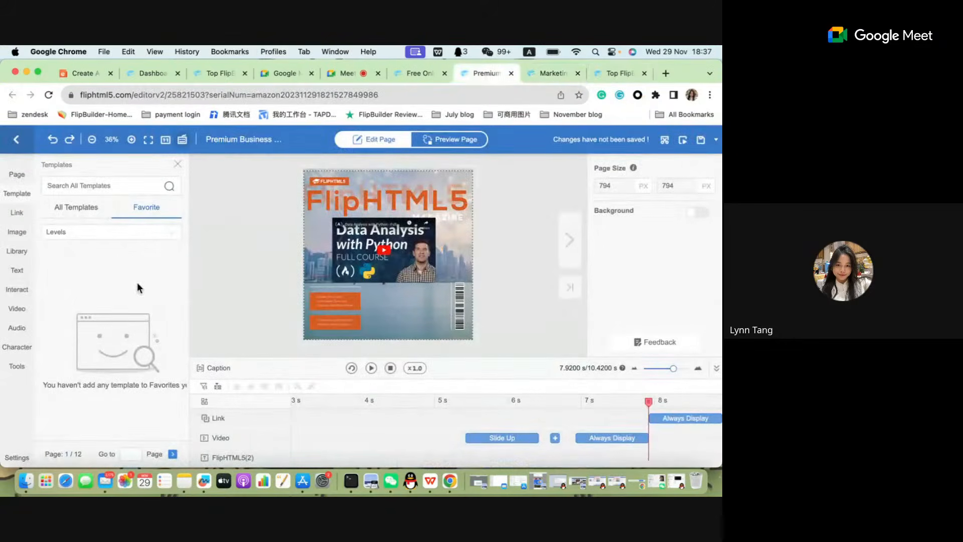
left_click(77, 208)
left_click(151, 208)
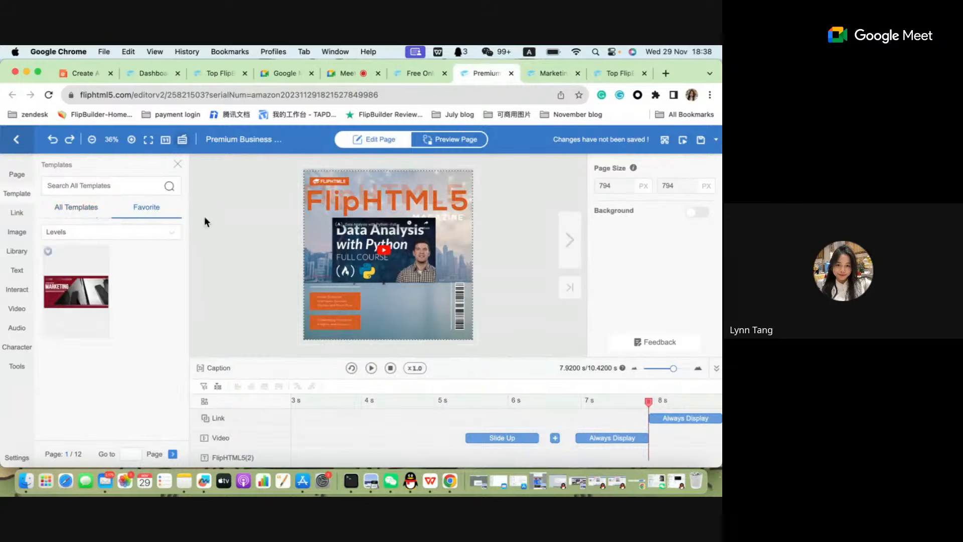
Compare the favorite templates with the full template list, ending on all templates.
left_click(83, 208)
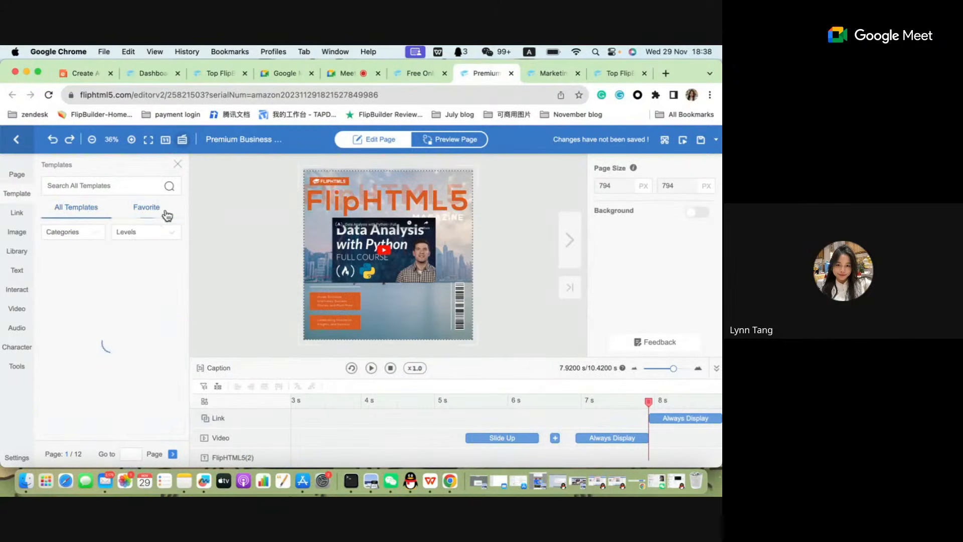
left_click(167, 215)
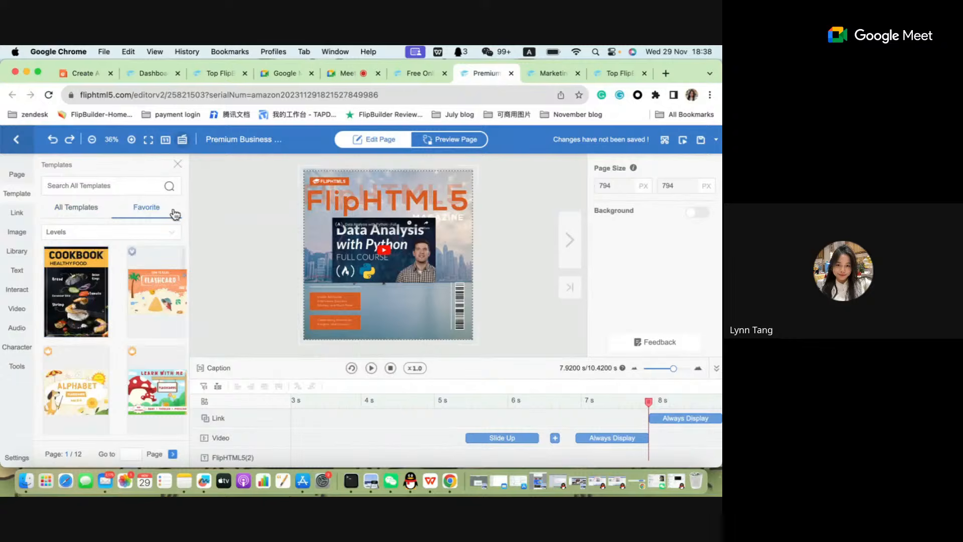
left_click(102, 212)
left_click(148, 216)
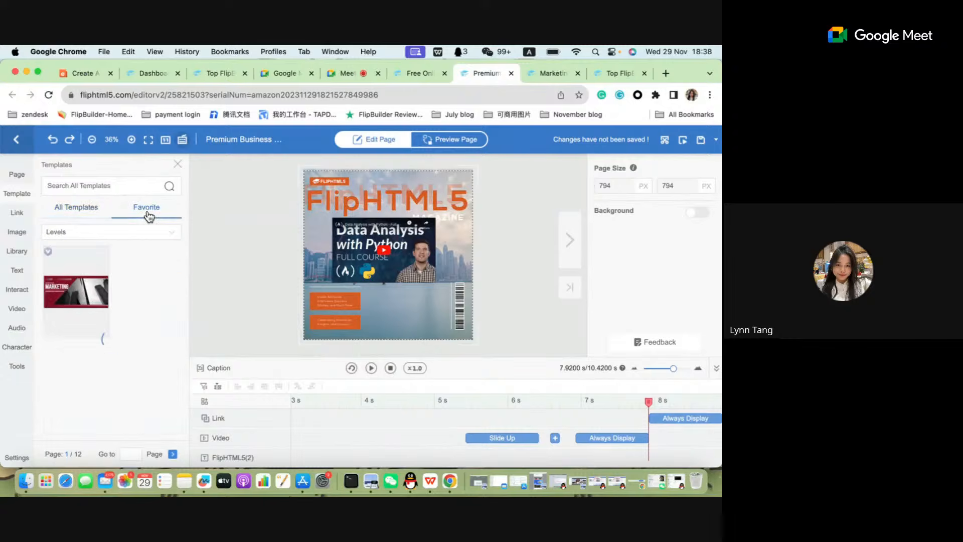
left_click(105, 221)
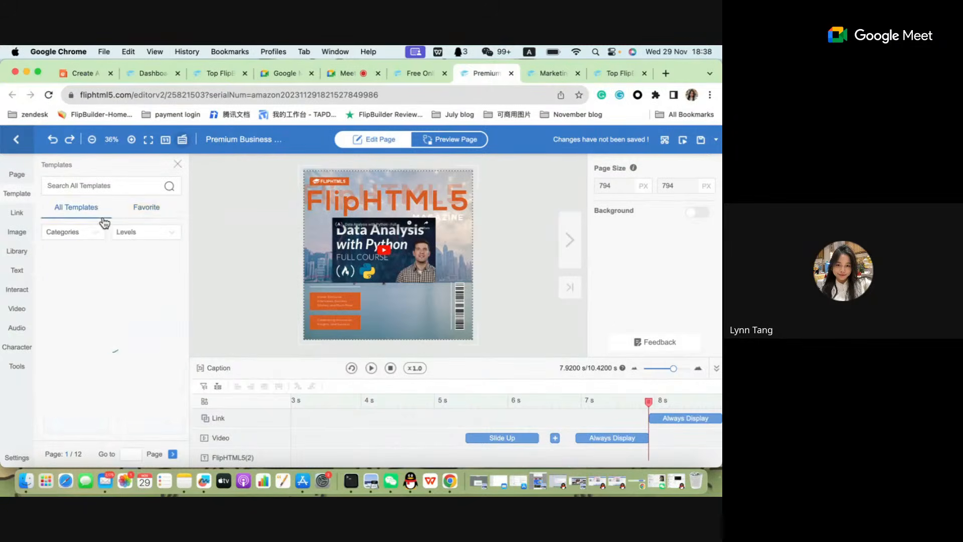
left_click(158, 223)
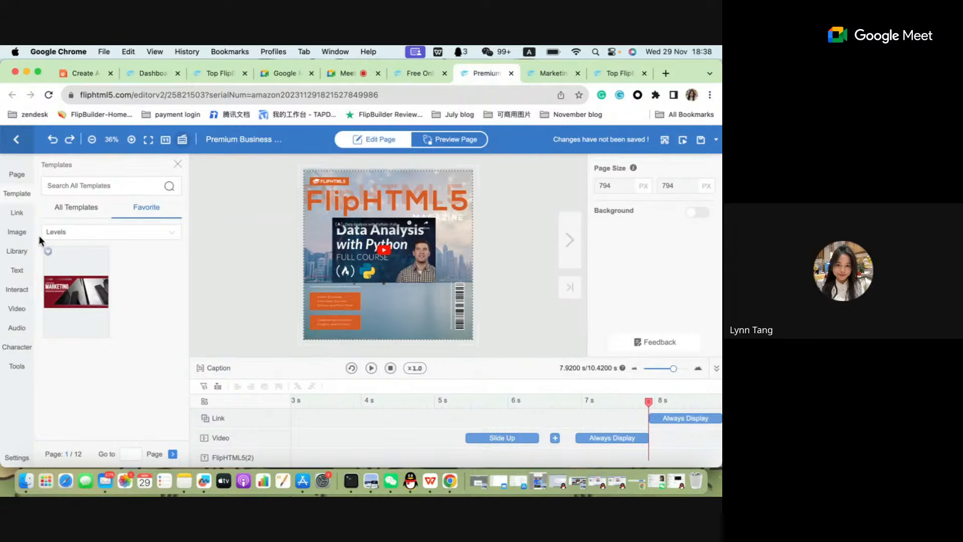
left_click(64, 210)
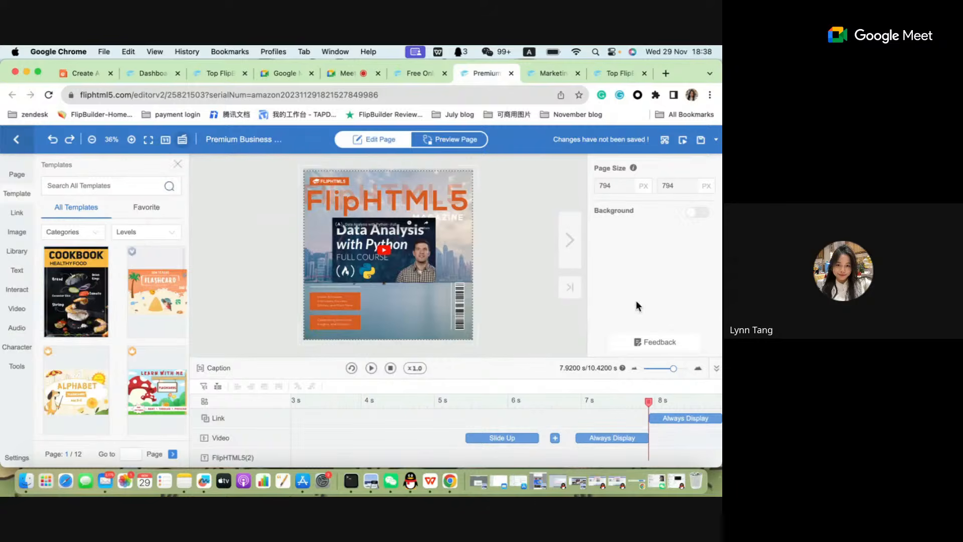
Hide the timeline and add the first page of the Interactive Number Flashcard Template after the current page.
left_click(717, 371)
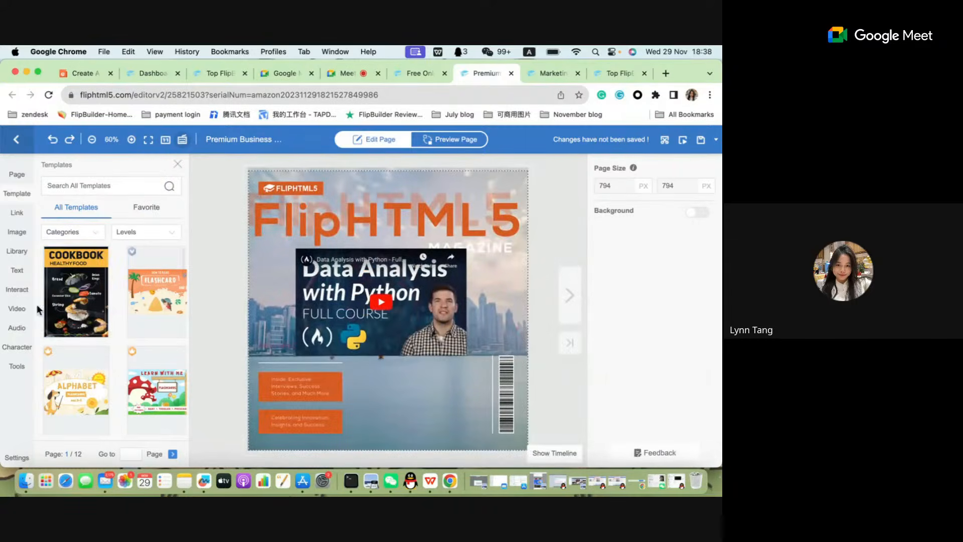
left_click(148, 302)
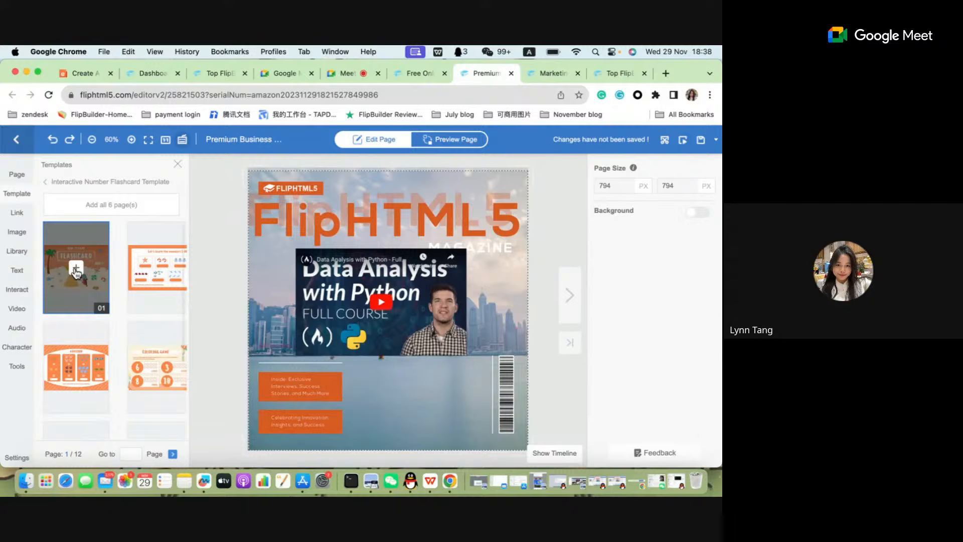
left_click(76, 270)
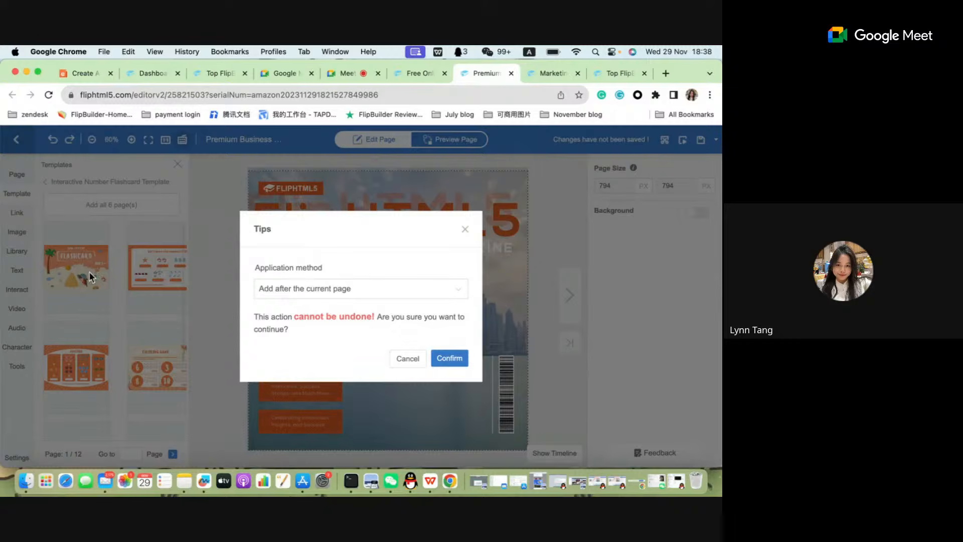
left_click(371, 296)
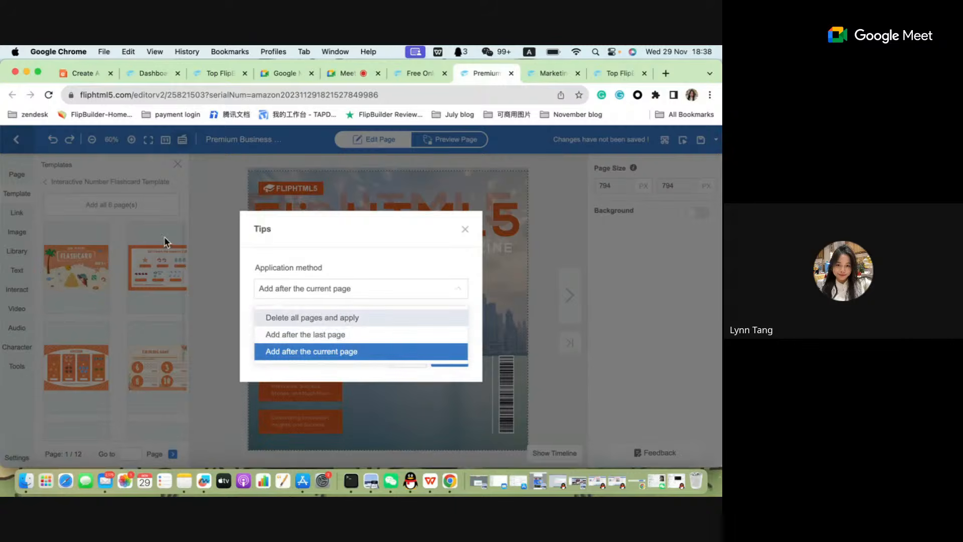
left_click(310, 351)
left_click(451, 360)
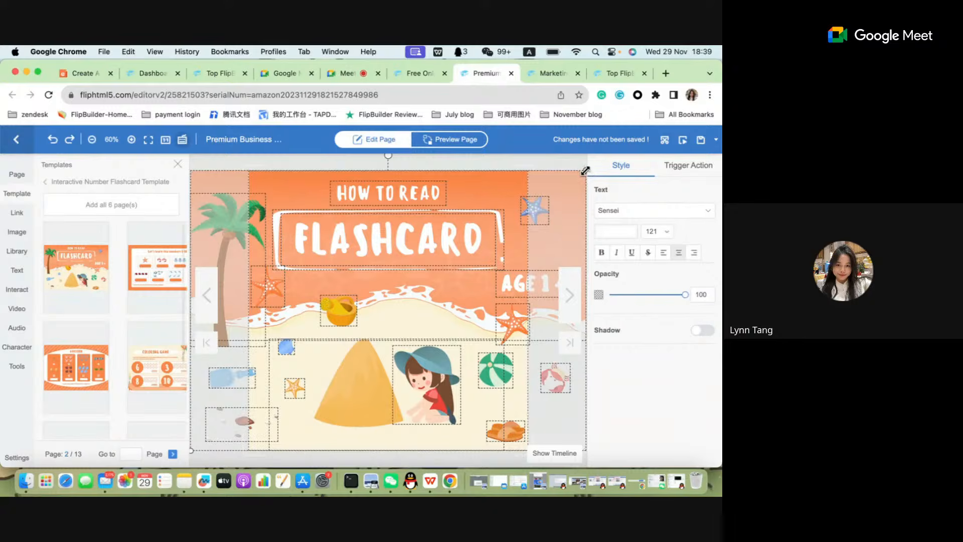
Scale the flashcard page's selected elements down to the page width and align them with the page's upper edge.
left_click_drag(586, 170, 465, 234)
left_click_drag(403, 239, 420, 180)
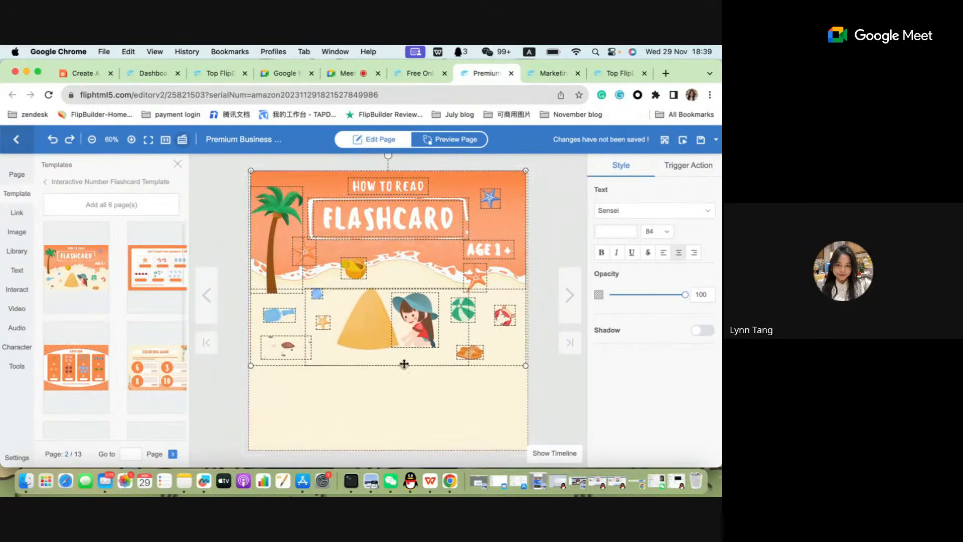
Enlarge the selected flashcard elements to the page's full width and arrange them with the orange background at the page's upper edge.
left_click_drag(250, 366, 248, 368)
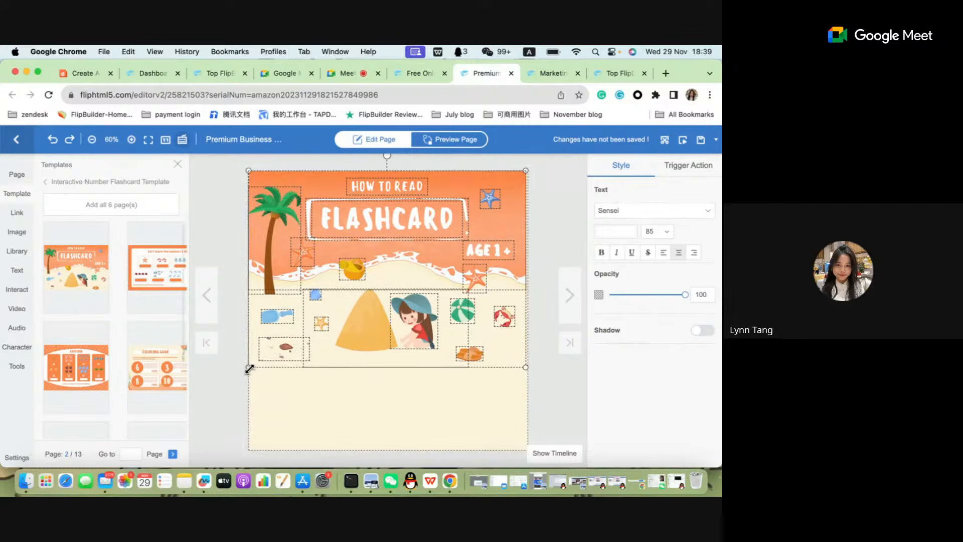
left_click_drag(391, 307, 394, 392)
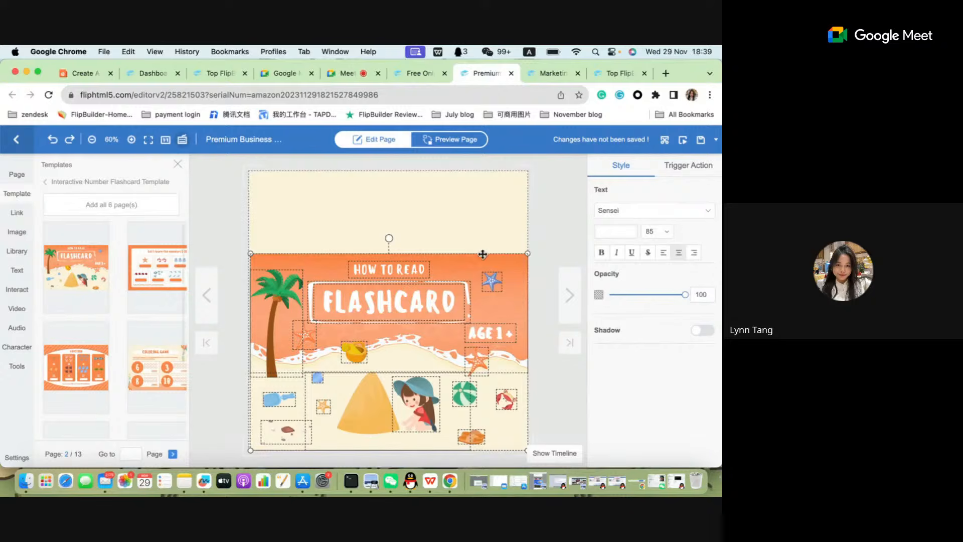
left_click_drag(461, 266, 459, 179)
left_click(557, 216)
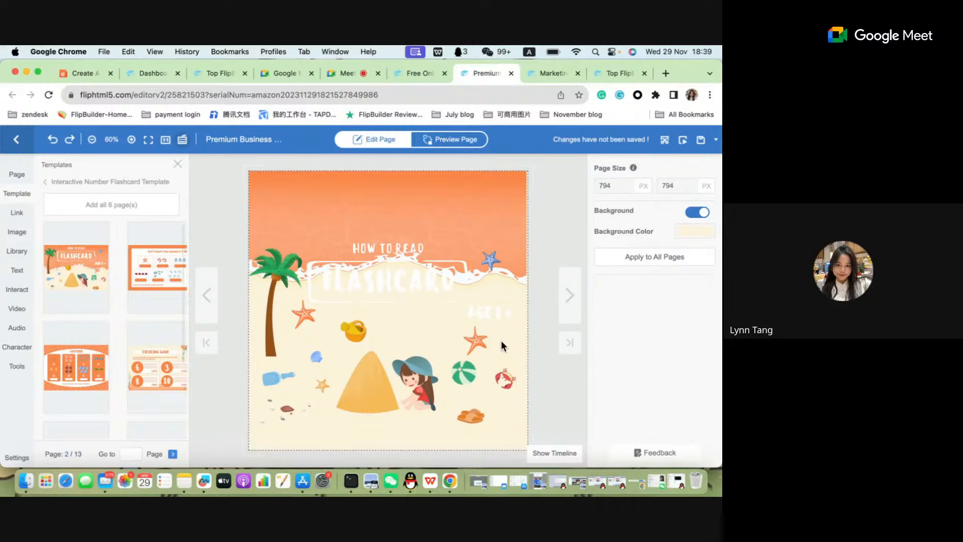
left_click(402, 393)
Close the template page list and examine the flashcard page's individual elements, ending with the FLASHCARD title selected.
mouse_move(186, 290)
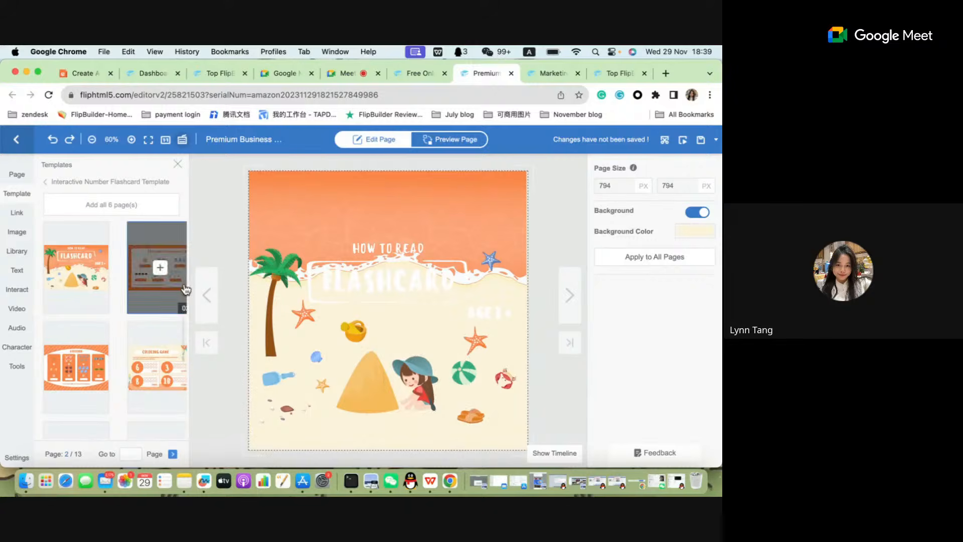
left_click(178, 164)
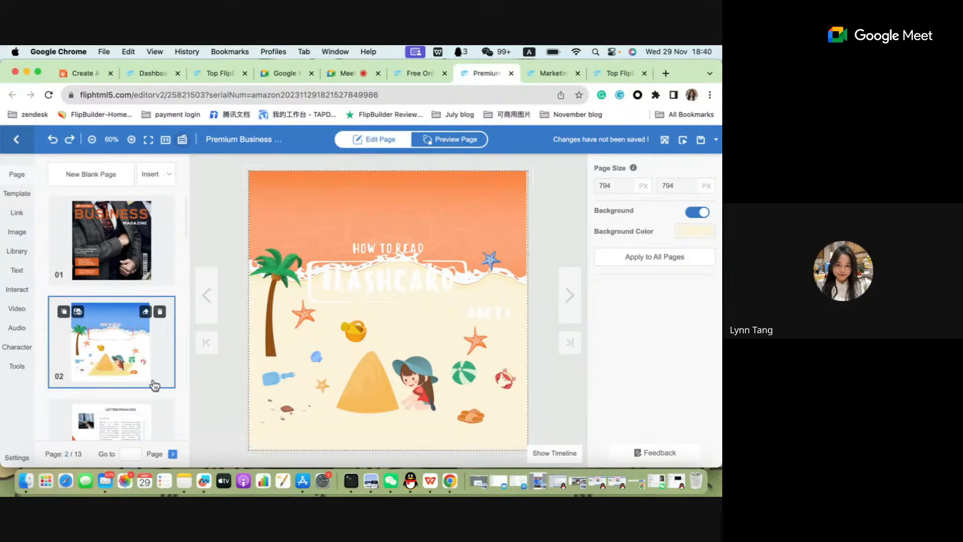
left_click(394, 294)
left_click(381, 201)
left_click(379, 252)
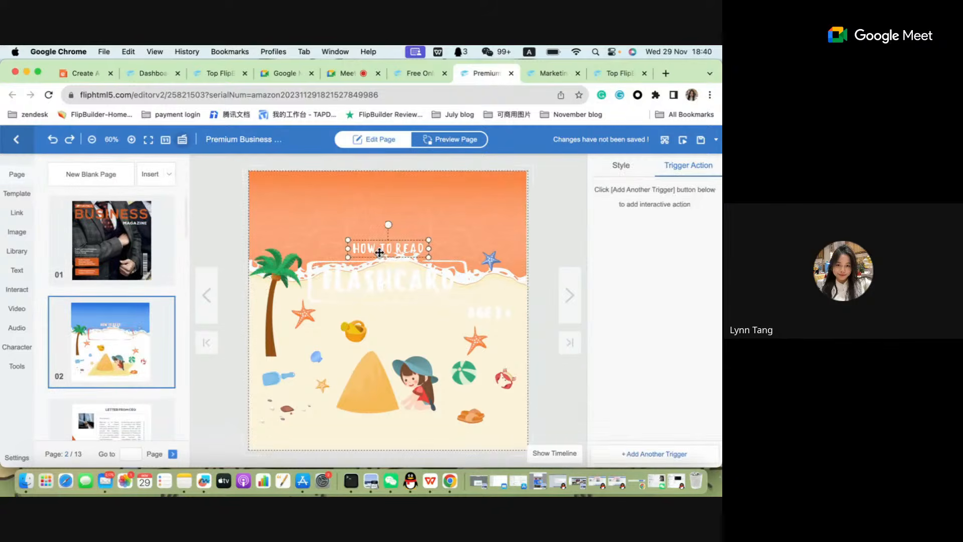
left_click(328, 313)
left_click(345, 278)
left_click(344, 184)
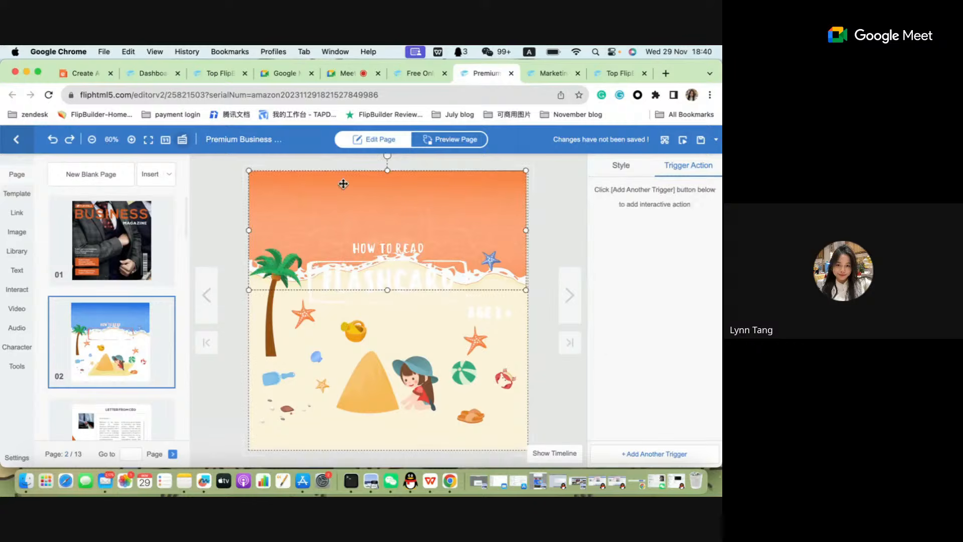
left_click(402, 253)
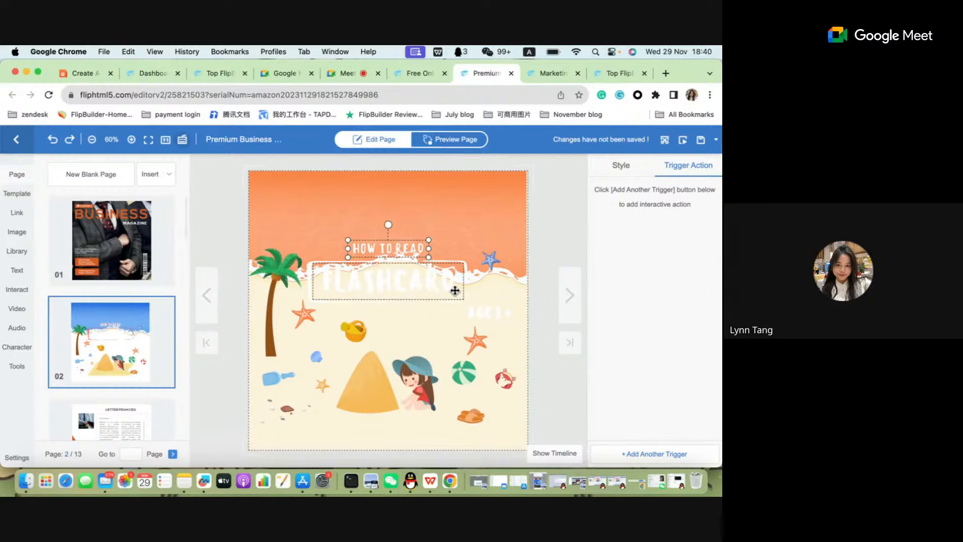
left_click(428, 286)
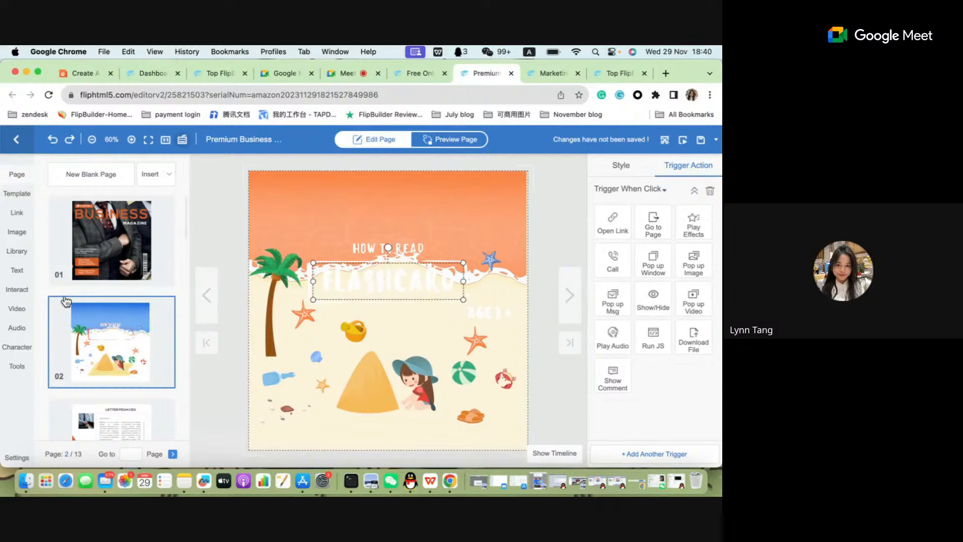
Capture a new thumbnail for page 02 with Batch Screenshots and close the Page Thumbnail dialog.
left_click(665, 143)
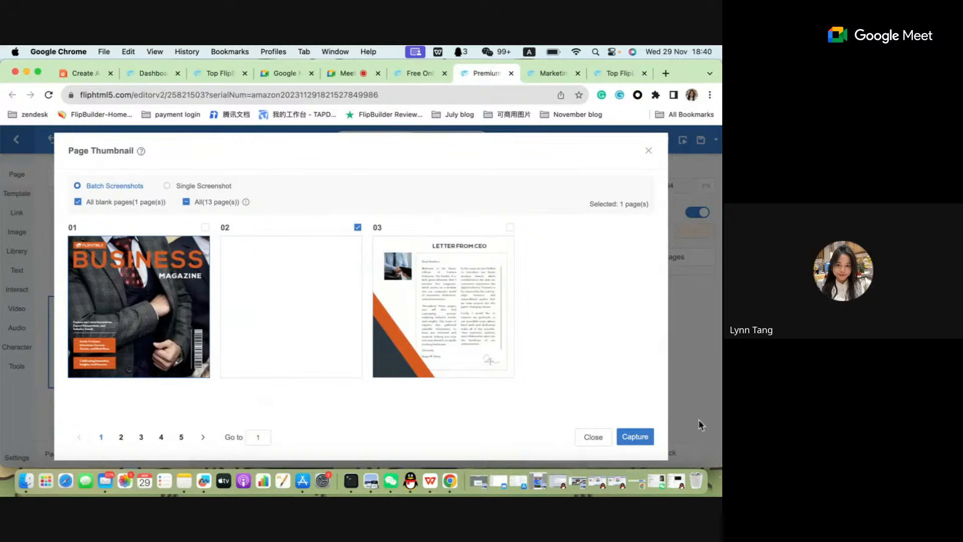
left_click(636, 441)
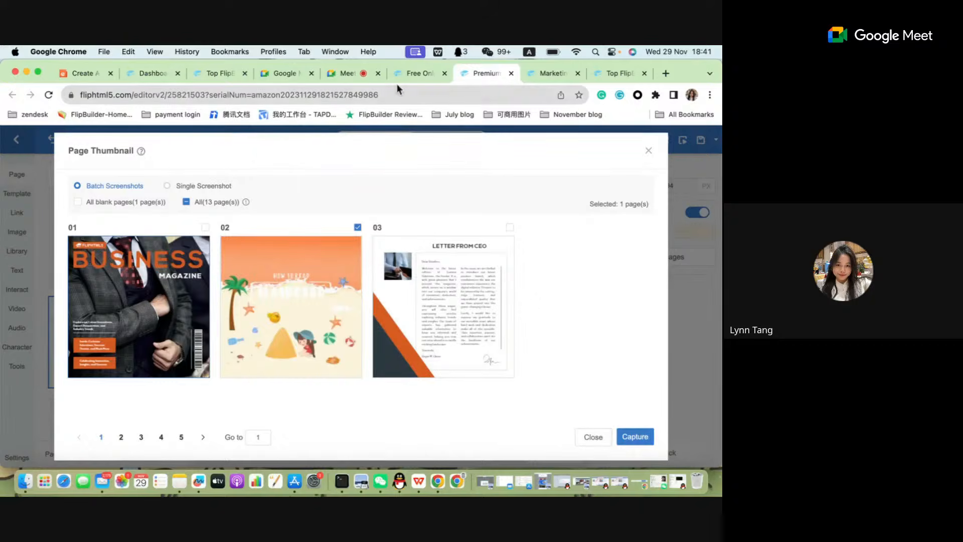
left_click(649, 153)
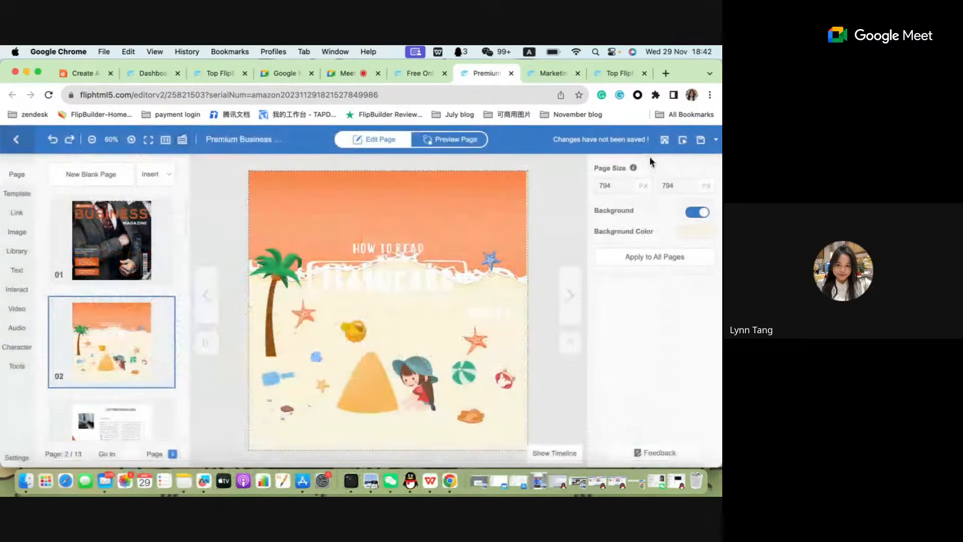
Switch between pages 01 and 02 to compare them with their thumbnails, ending on page 01.
left_click(99, 241)
left_click(128, 372)
left_click(123, 264)
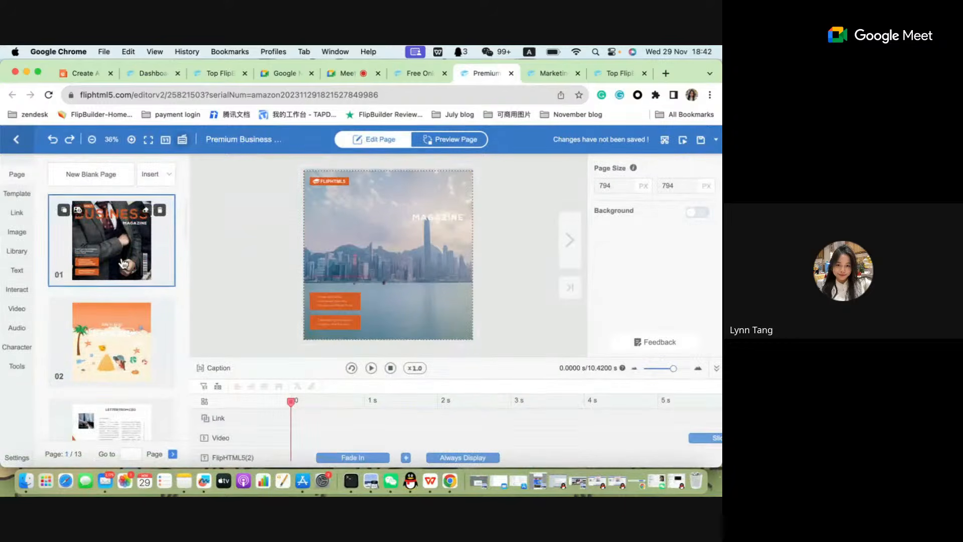
left_click(126, 346)
left_click(118, 246)
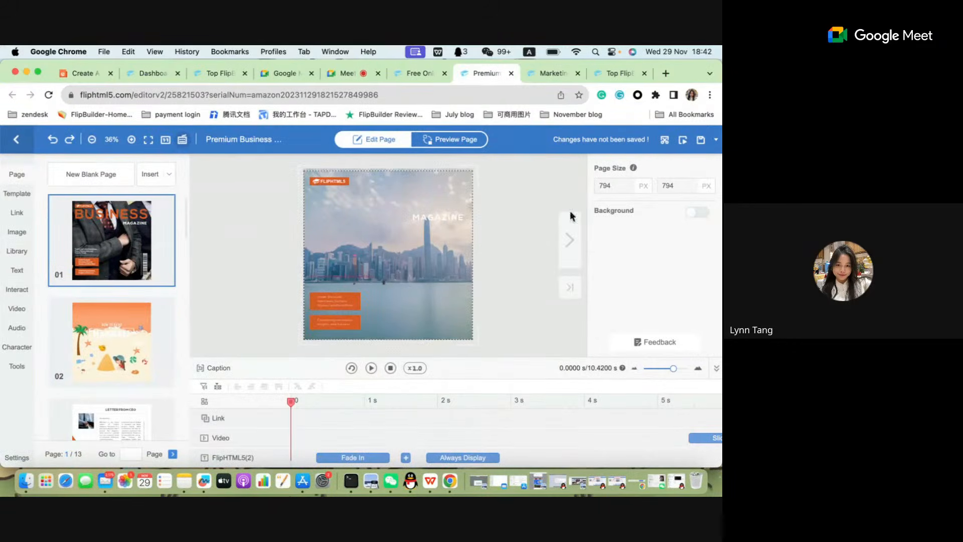
Compare the Single Screenshot and Batch Screenshots options for page thumbnails and close the dialog.
left_click(665, 140)
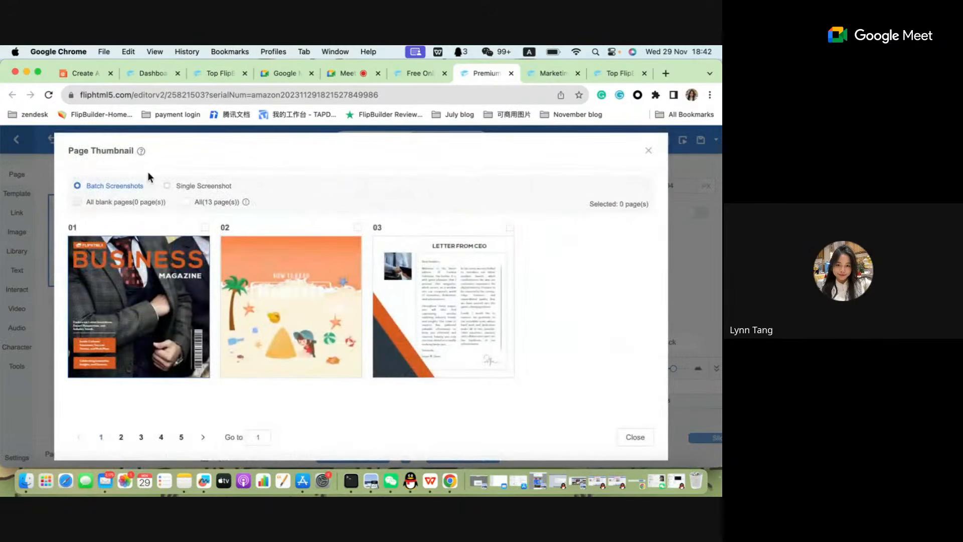
left_click(194, 189)
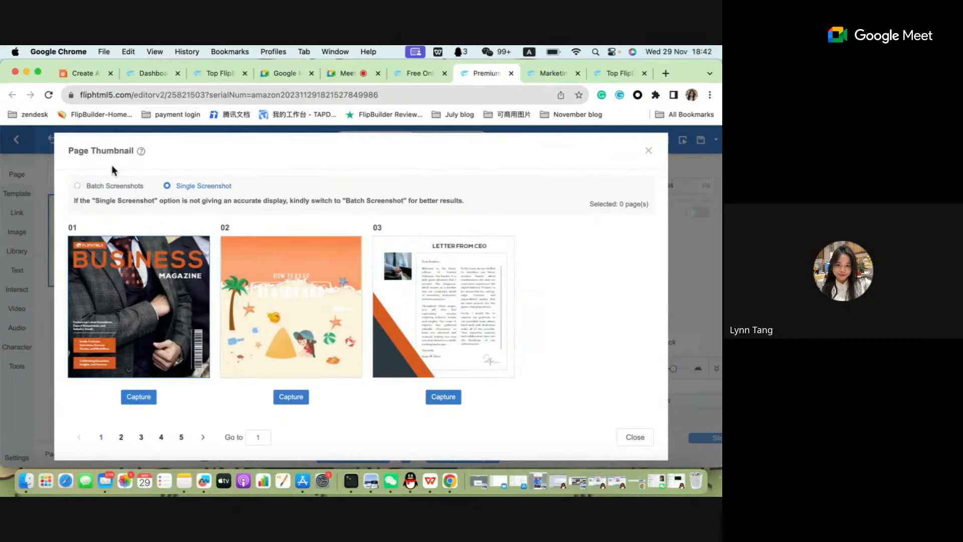
left_click(105, 188)
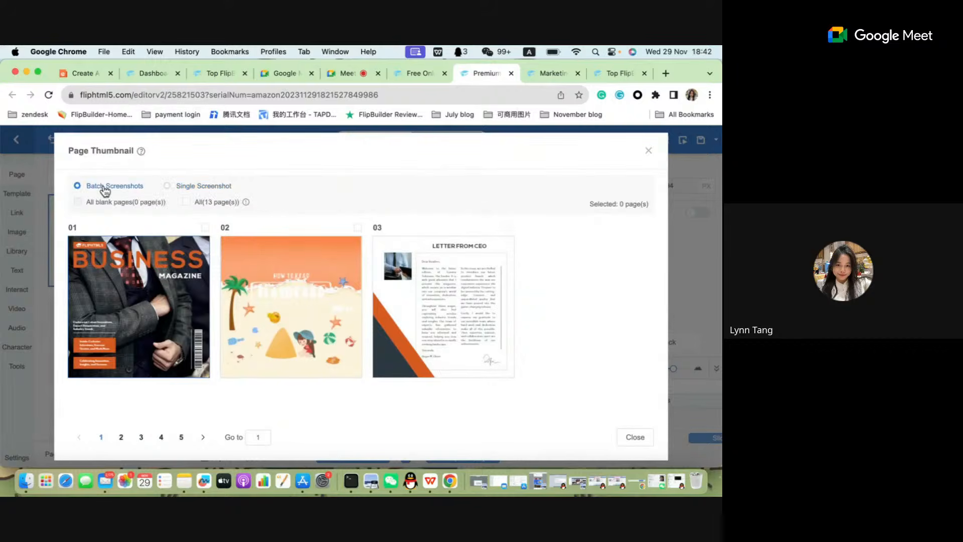
left_click(647, 151)
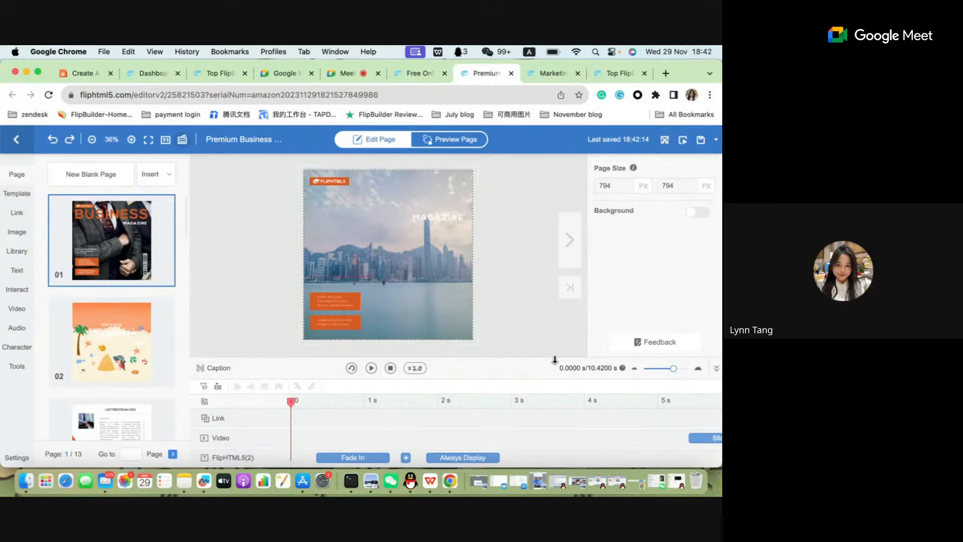
Hide the timeline and save the flipbook with a backup.
left_click(717, 368)
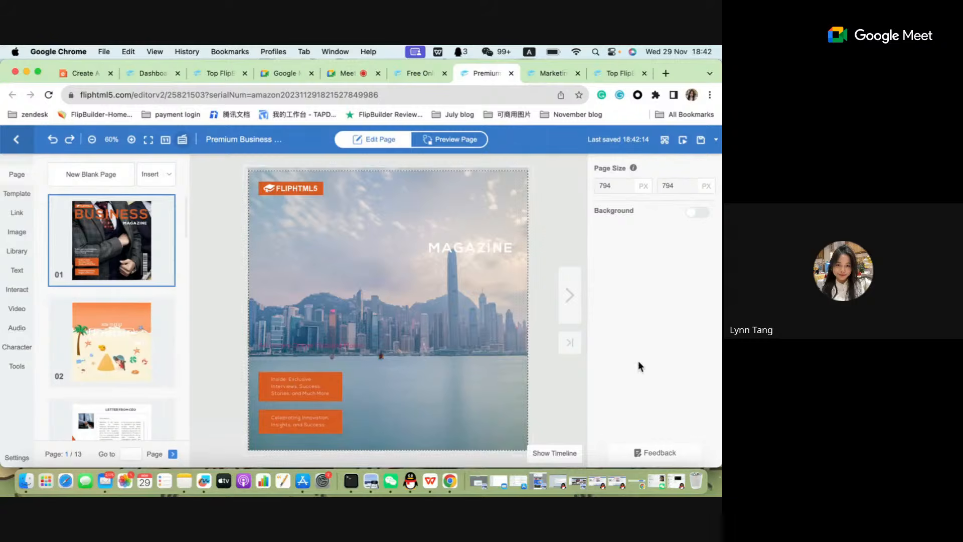
left_click(715, 144)
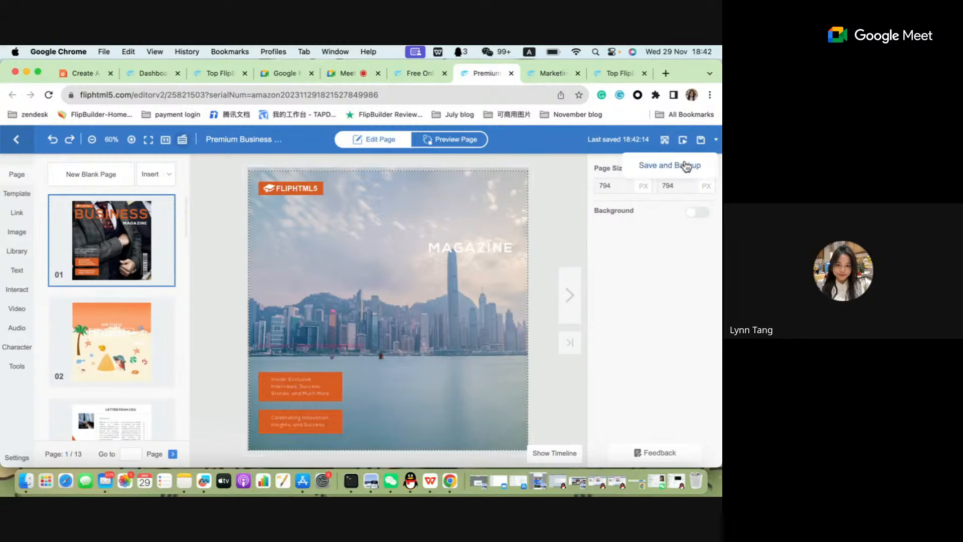
left_click(664, 171)
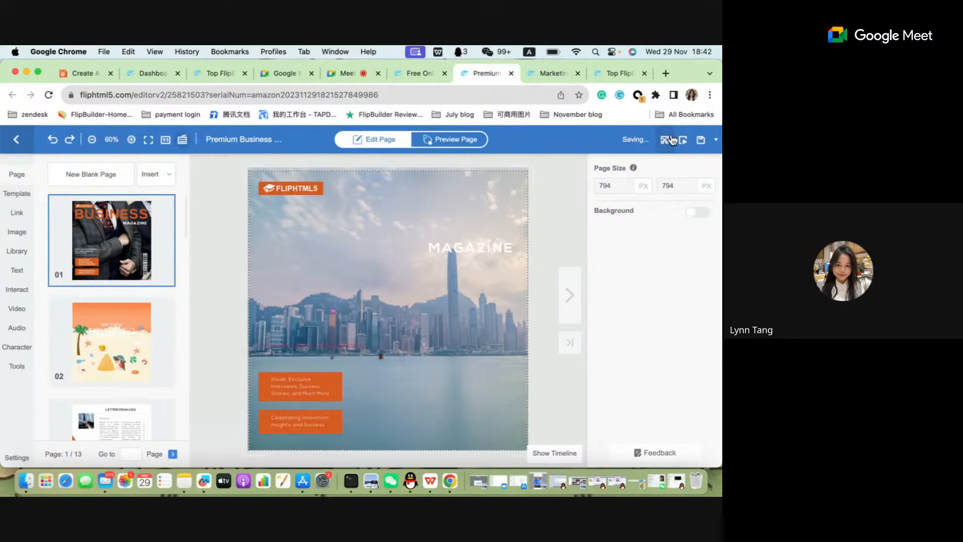
Go from the Marketing Business Flip Book Template web page to the publications list in the FlipHTML5 dashboard.
left_click(428, 74)
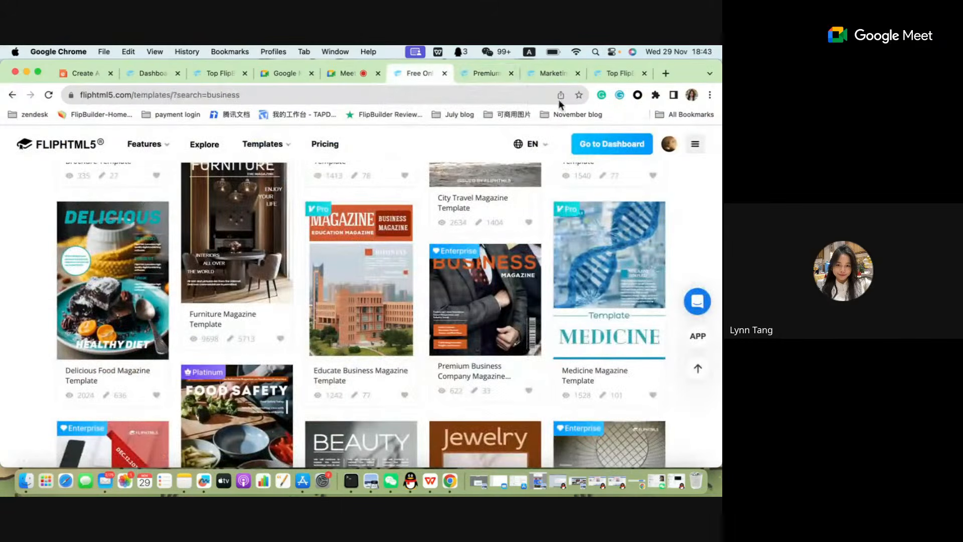
left_click(499, 73)
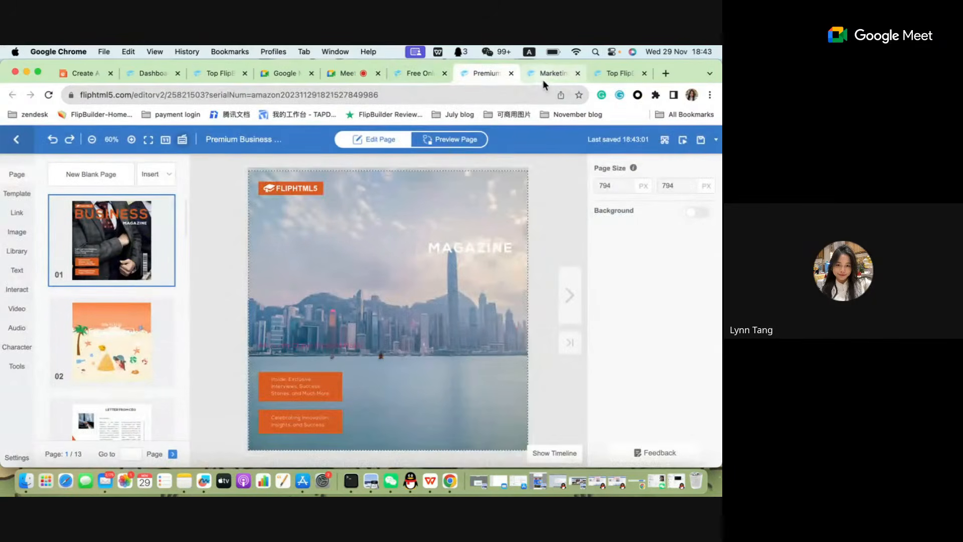
left_click(540, 74)
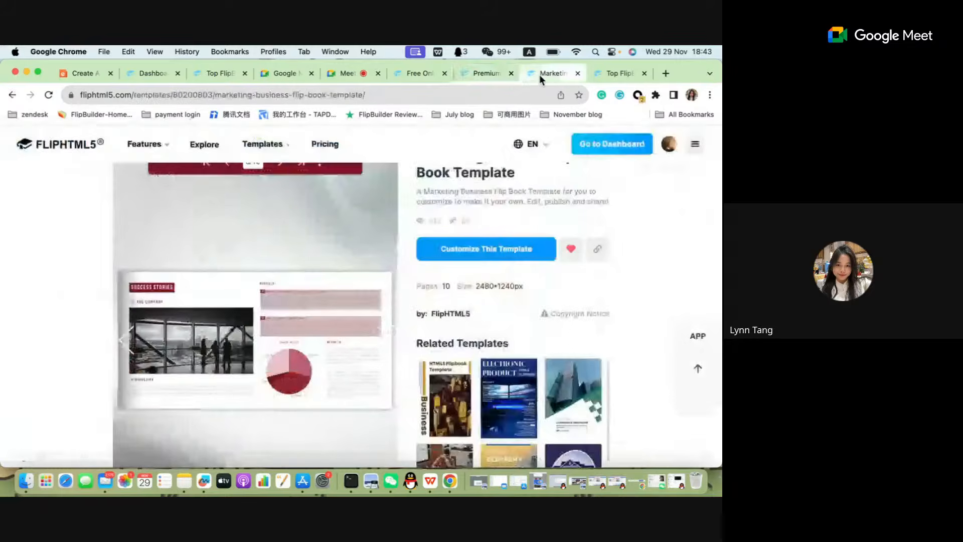
left_click(670, 149)
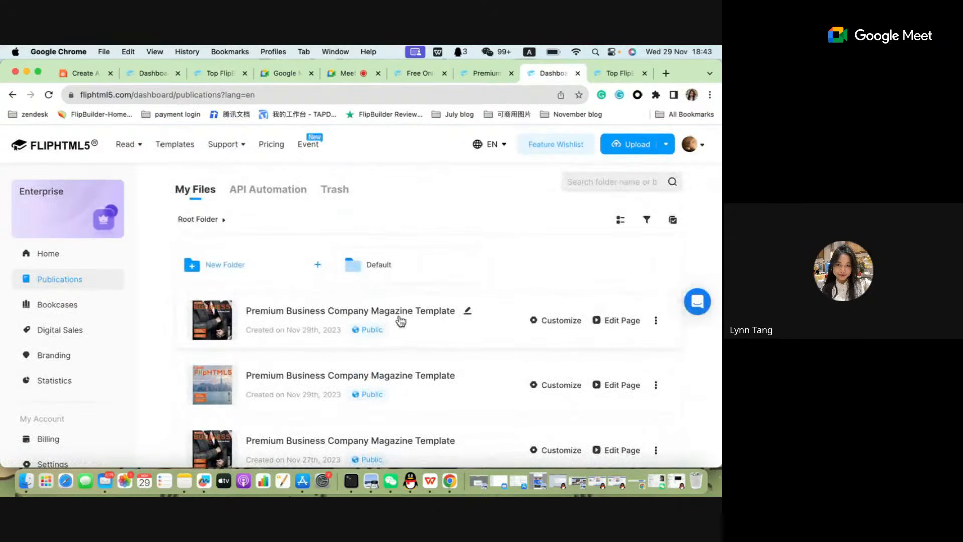
Preview the newest Premium Business Company Magazine Template publication, flip to pages 2-3, and close the preview.
left_click(290, 316)
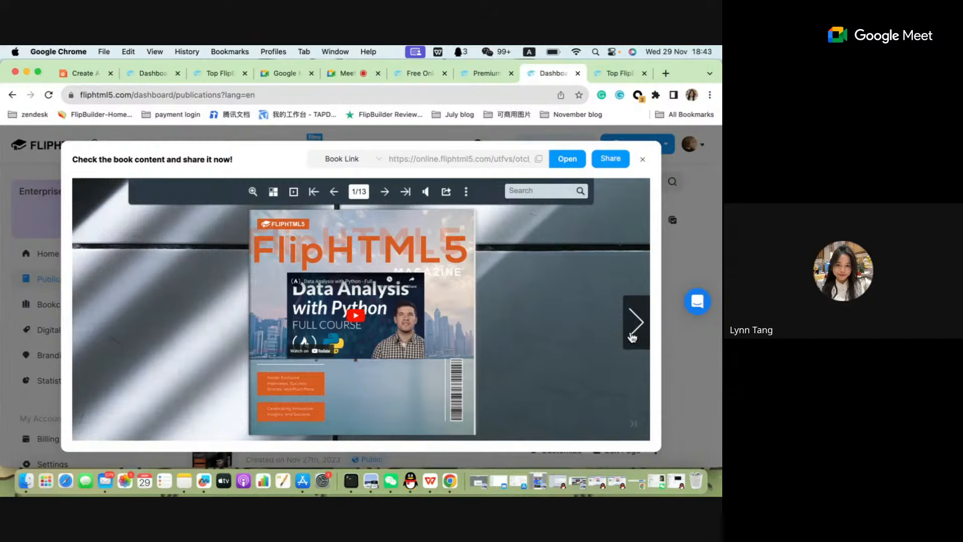
left_click(634, 324)
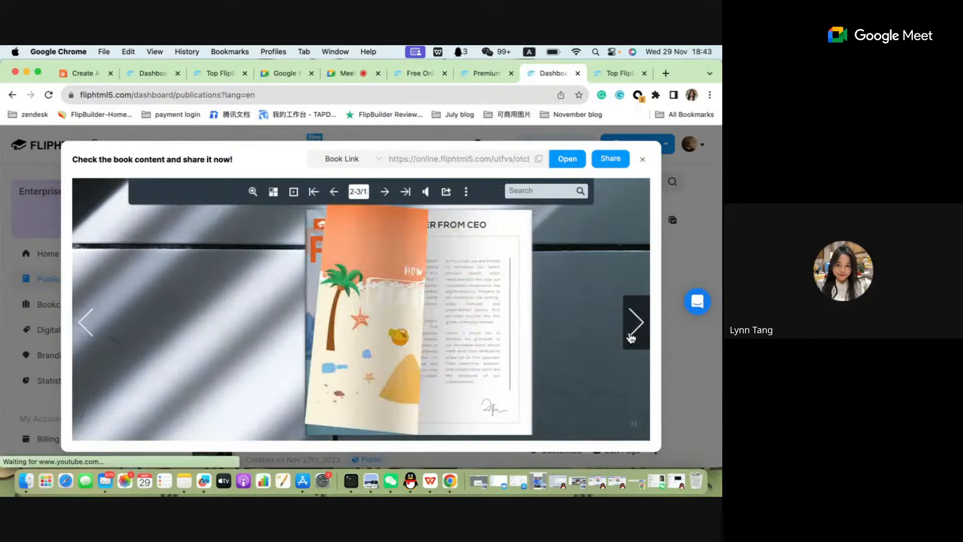
left_click(643, 161)
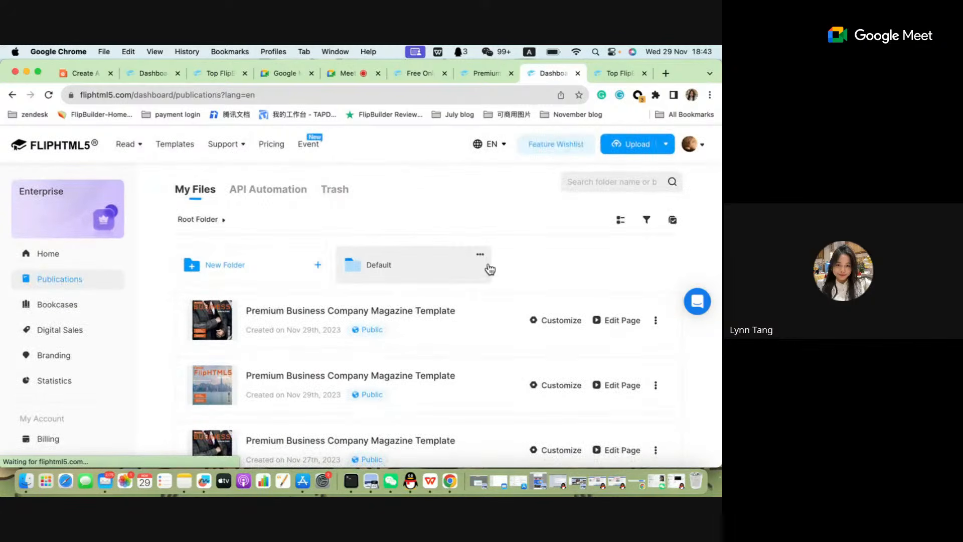
Start a new book from scratch and set its custom page size to 400 wide by 400 high.
mouse_move(685, 143)
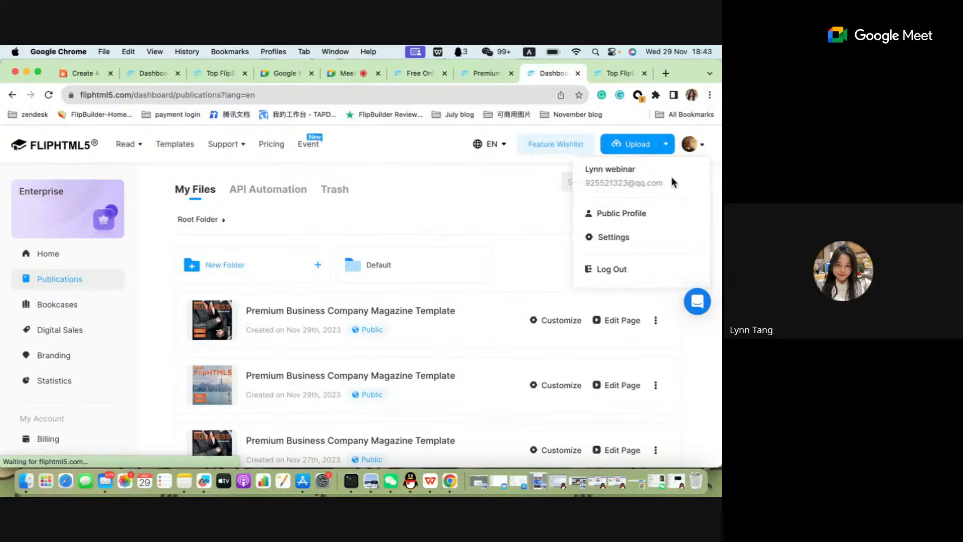
left_click(667, 146)
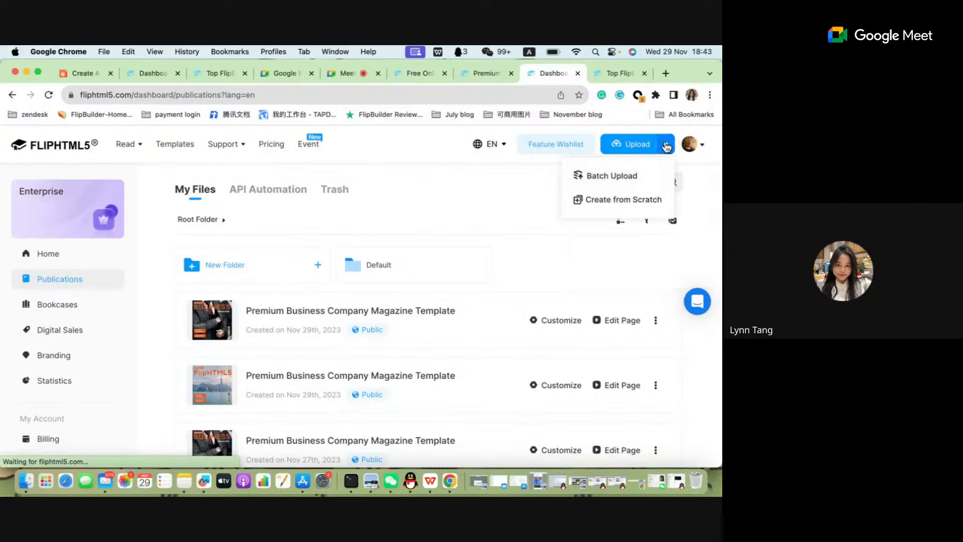
left_click(624, 199)
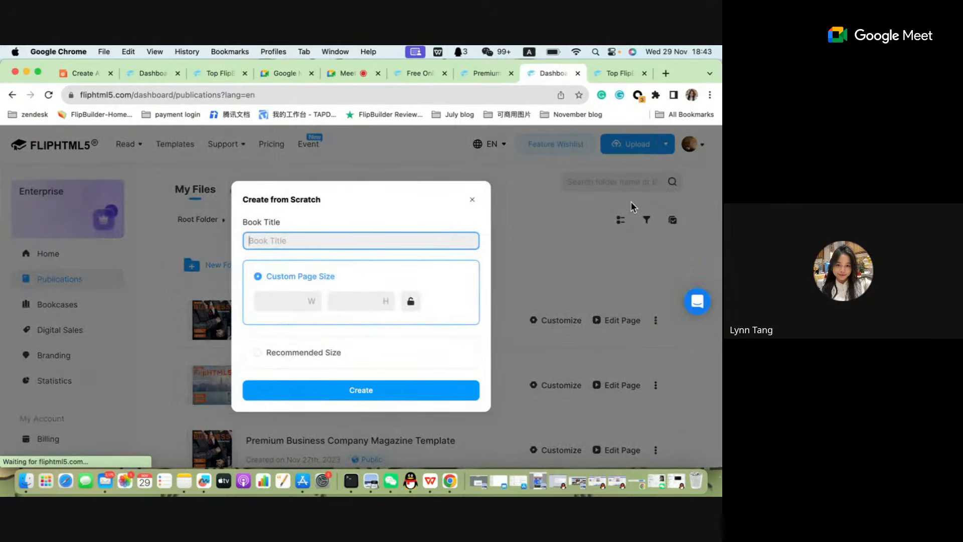
left_click(279, 302)
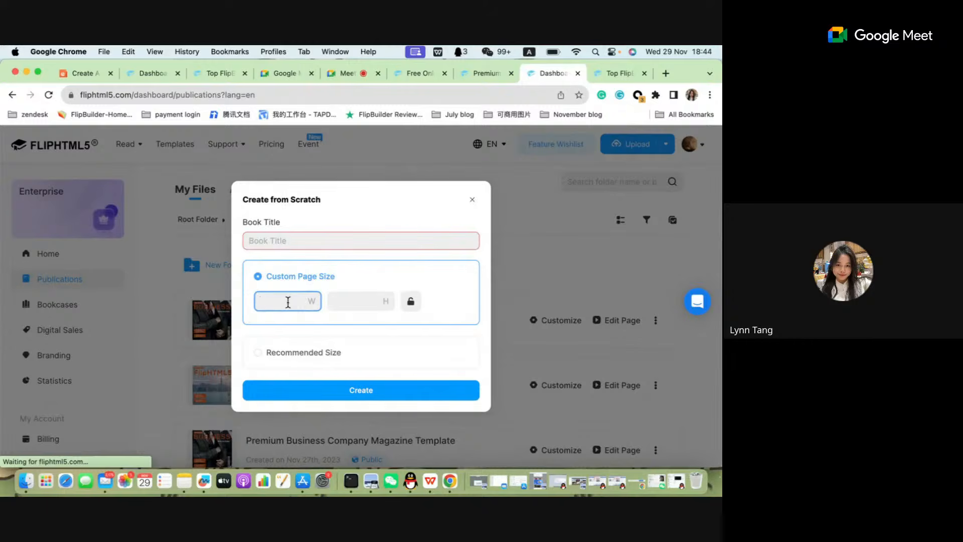
type("400")
left_click(354, 296)
type("400")
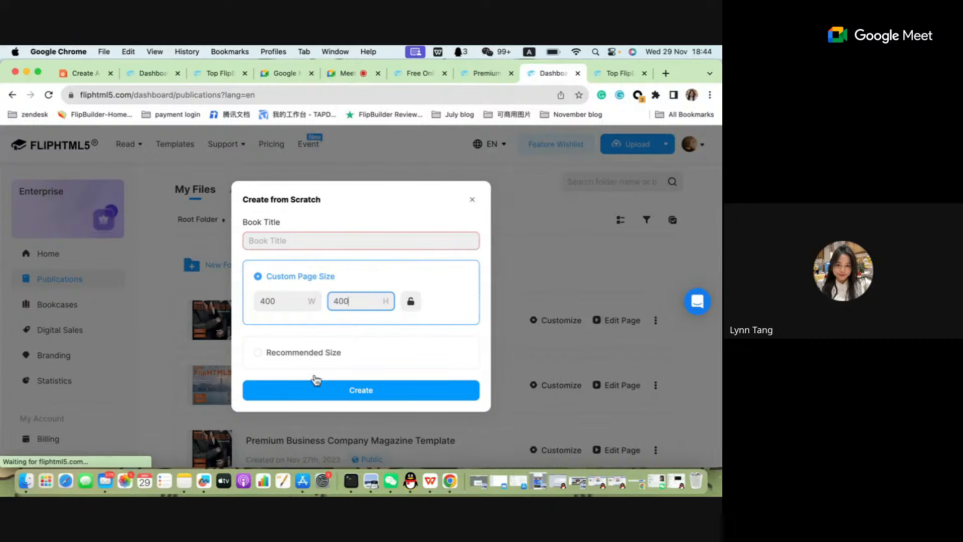
left_click(345, 394)
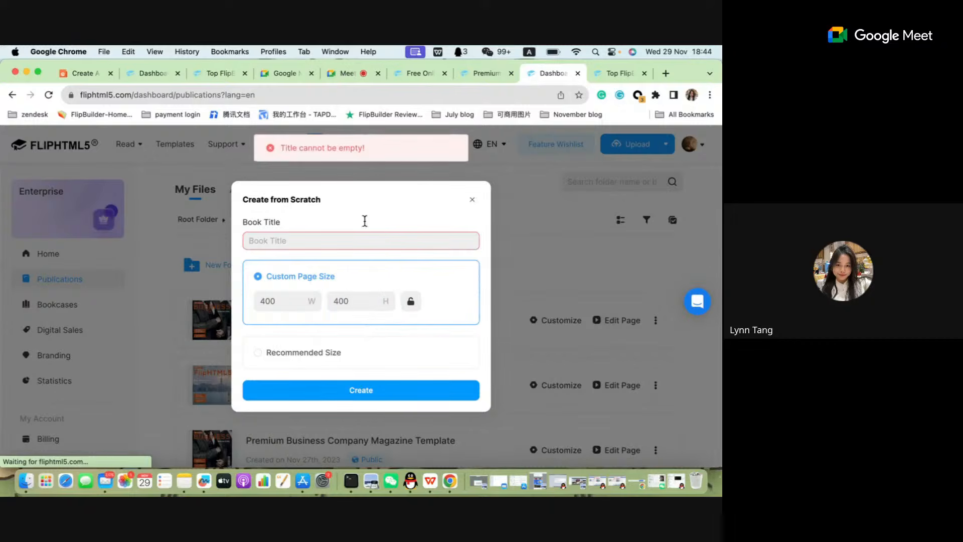
Title the new book "testing webinar" and create it.
left_click(306, 234)
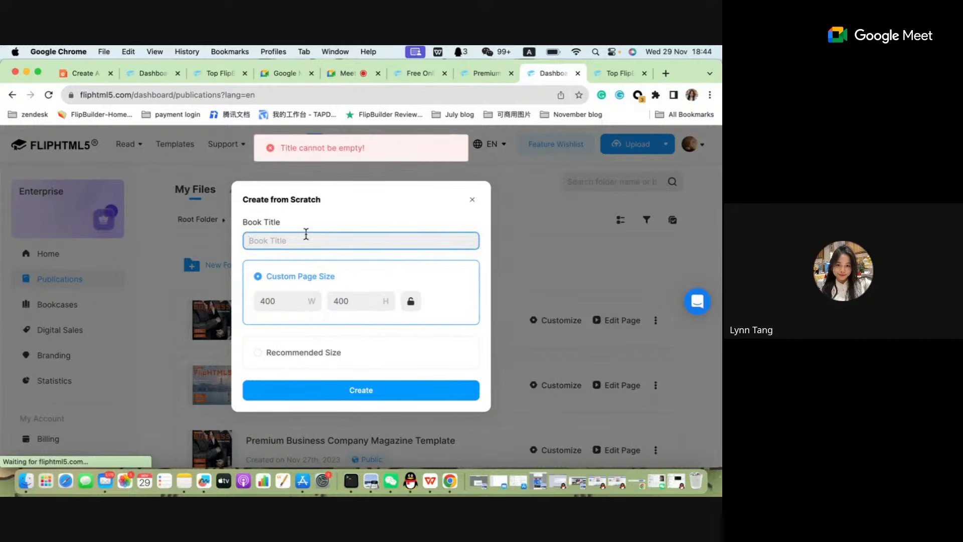
type("testing ")
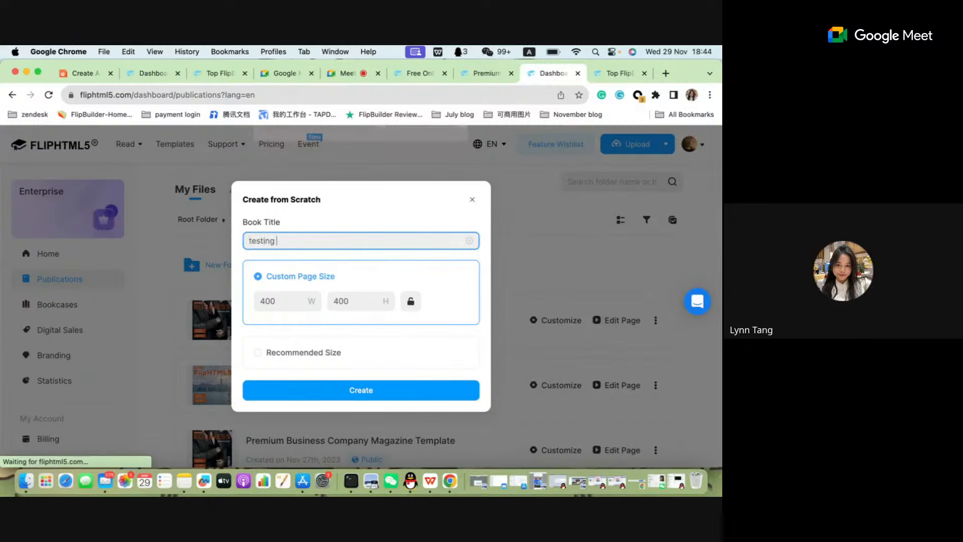
type("webinar")
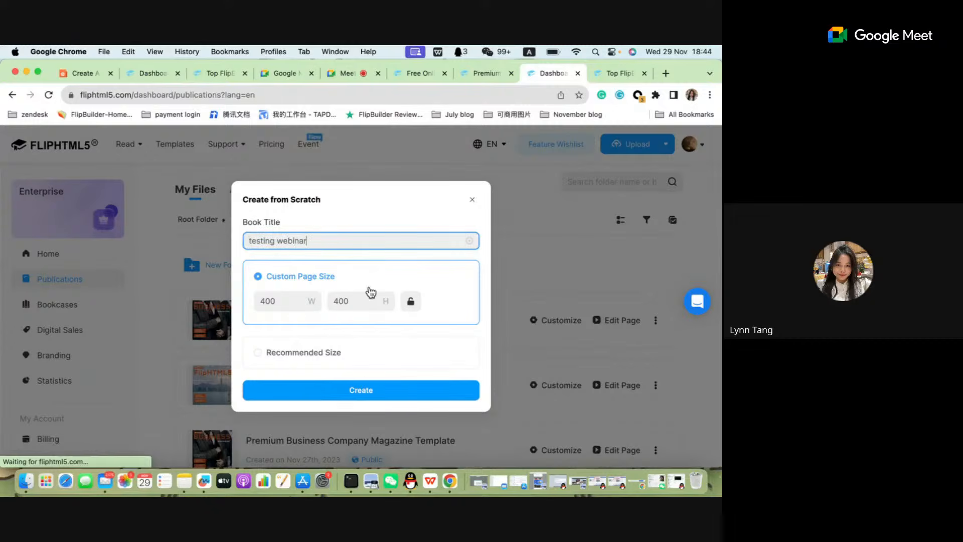
left_click(370, 391)
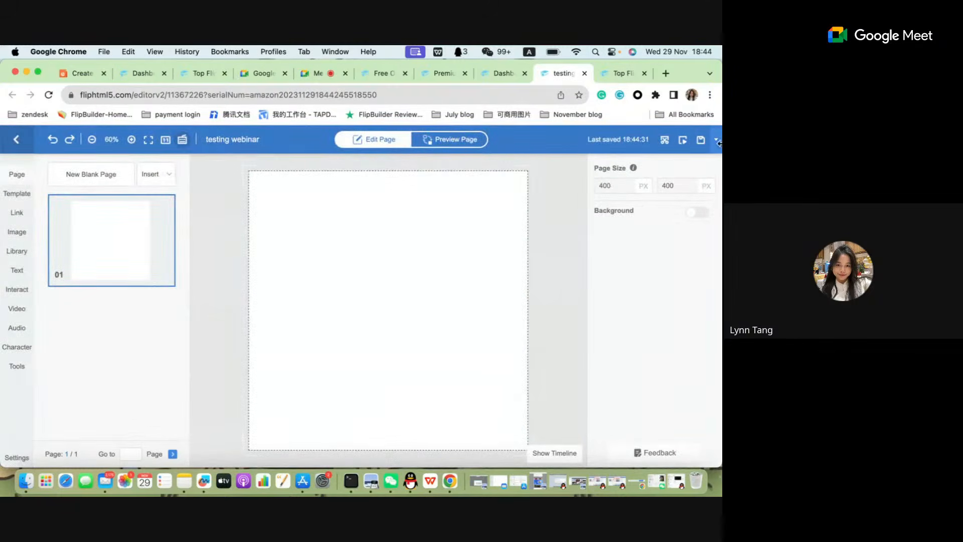
View the templates available for the blank testing webinar book and close its editor page.
left_click(16, 195)
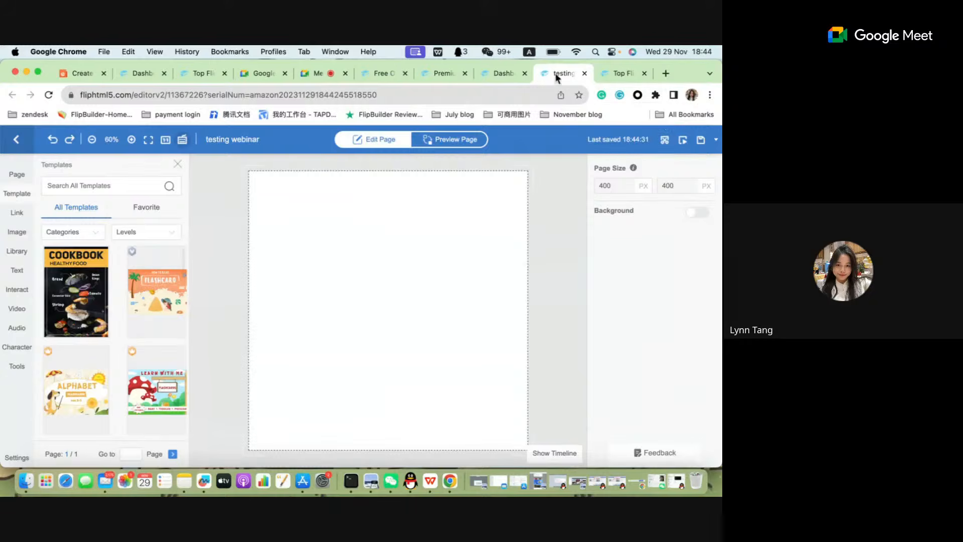
left_click(584, 74)
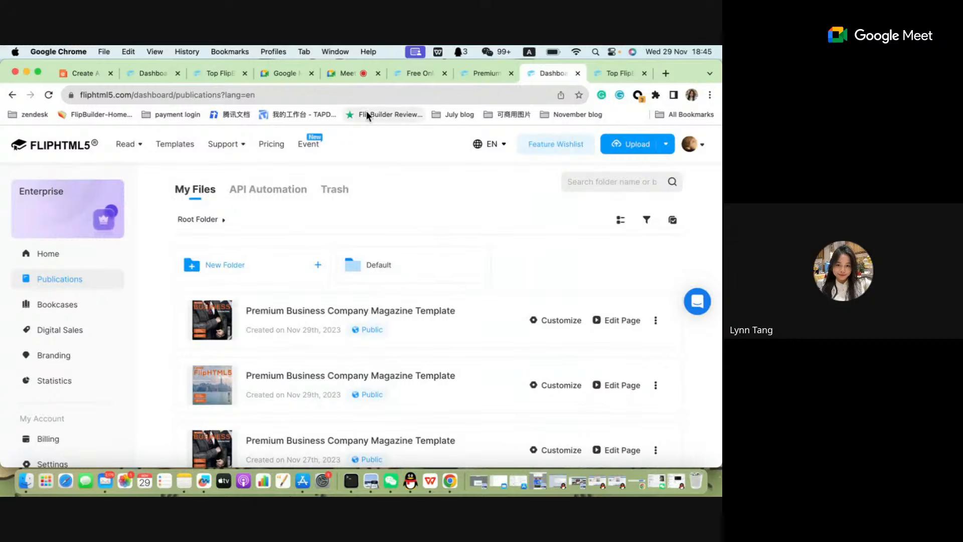
Check the in-call messages in the Google Meet call, close them, and switch to the WPS Office presentation.
left_click(348, 78)
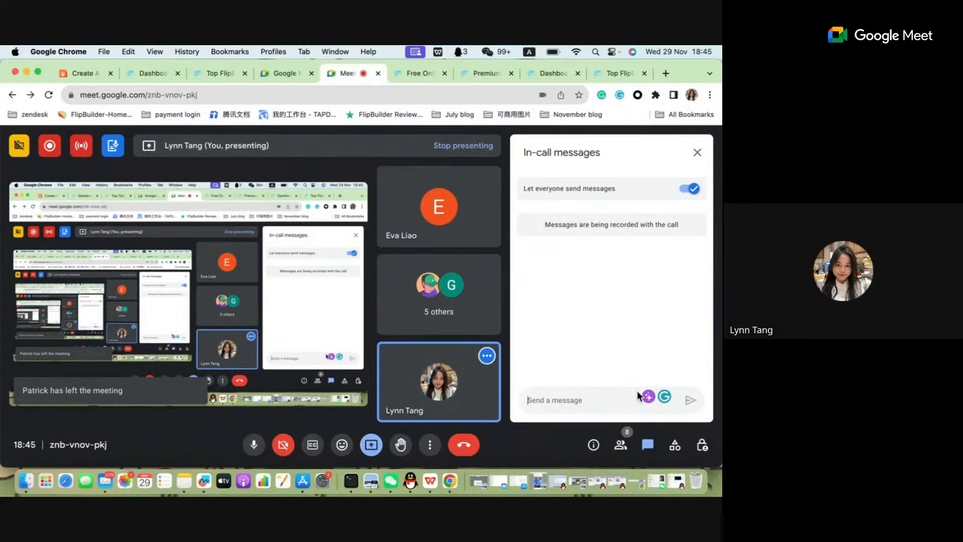
left_click(648, 446)
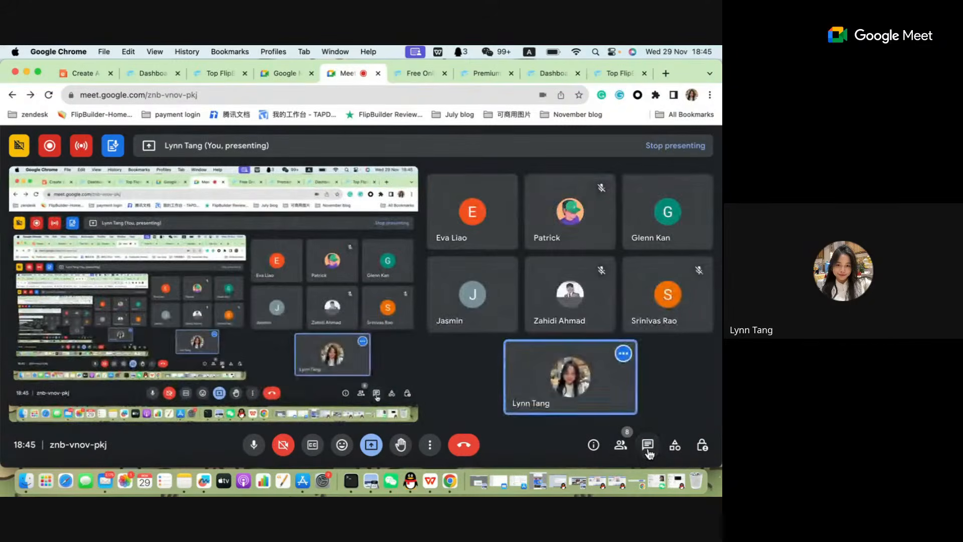
left_click(648, 447)
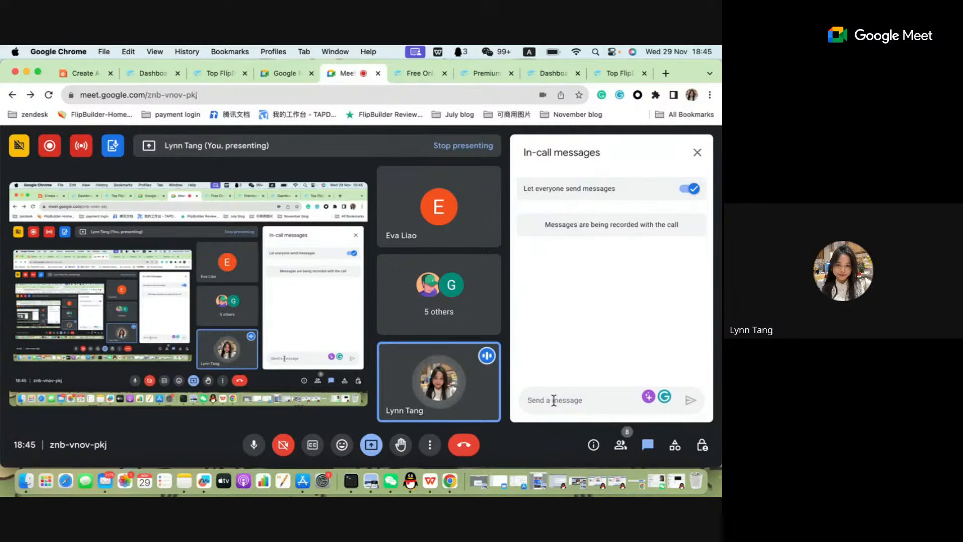
left_click(695, 153)
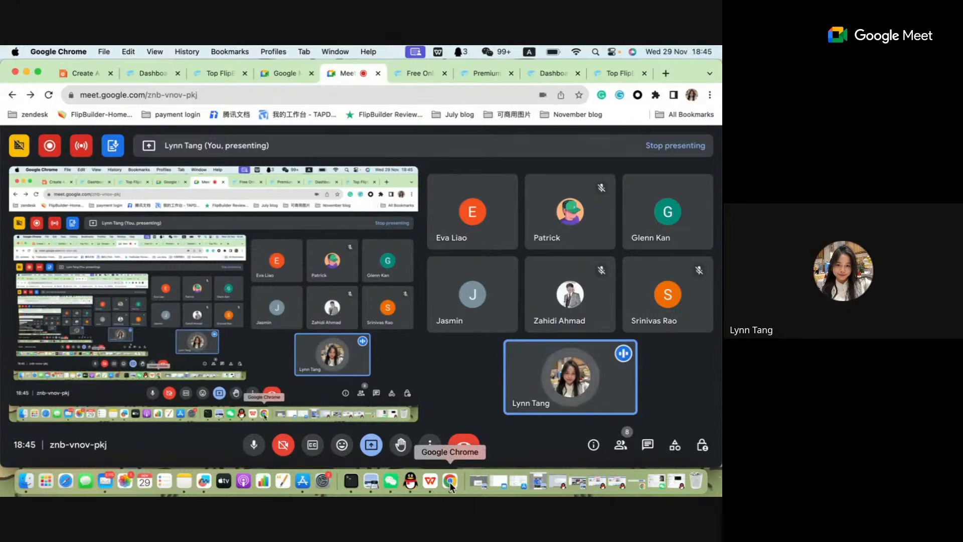
left_click(431, 482)
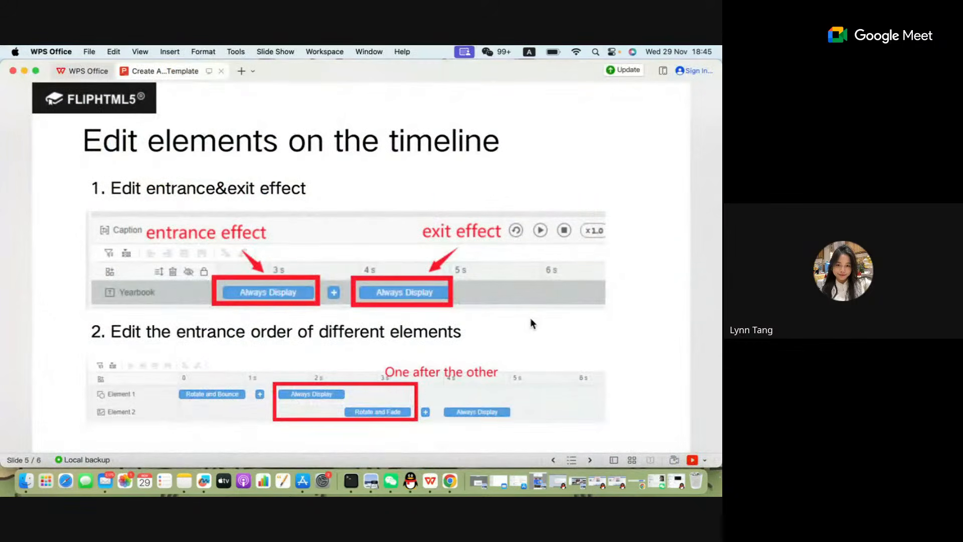